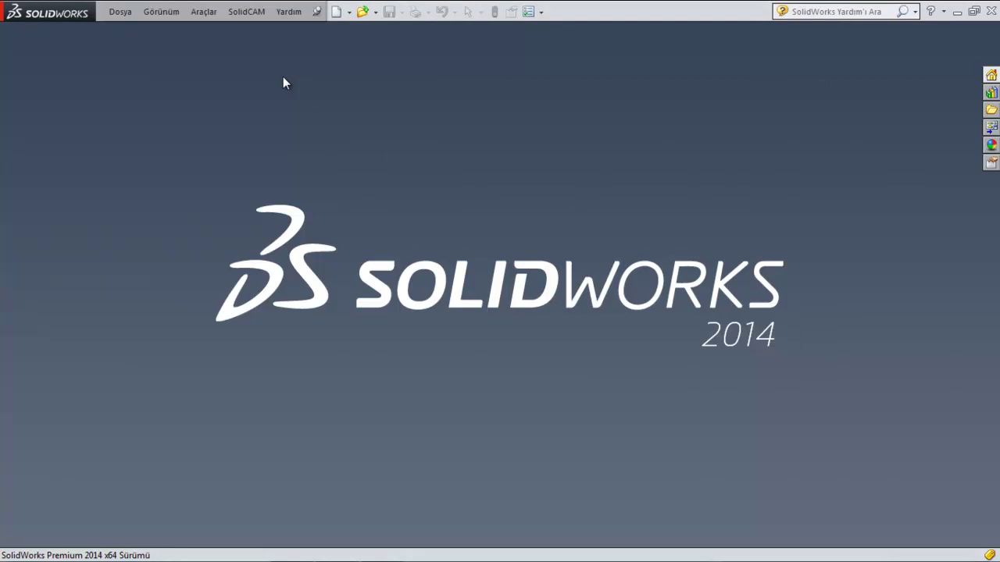
# - Pick hsm_1 from the CAM-Parçaları list of saved SolidCAM parts
pyautogui.click(259, 11)
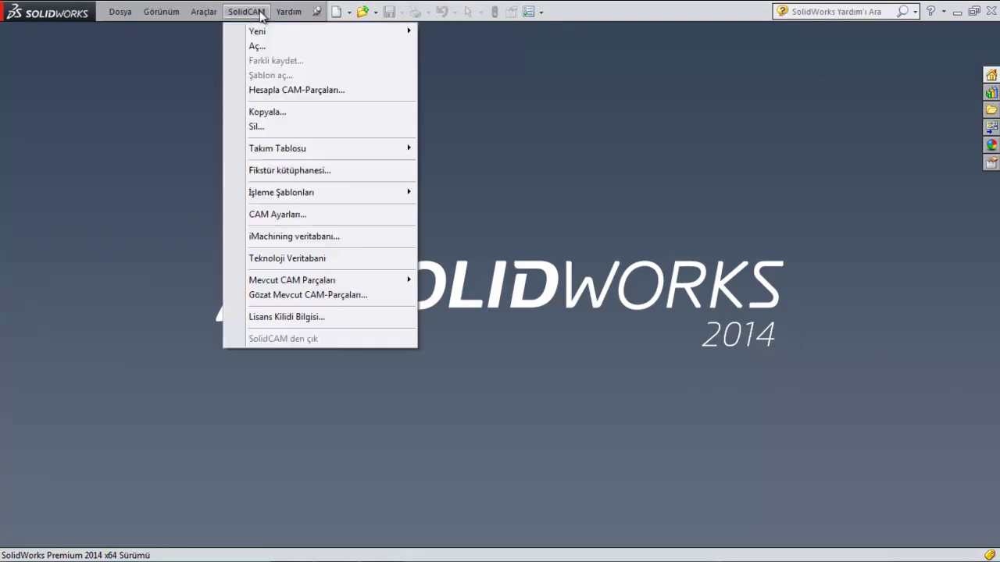
pyautogui.click(268, 45)
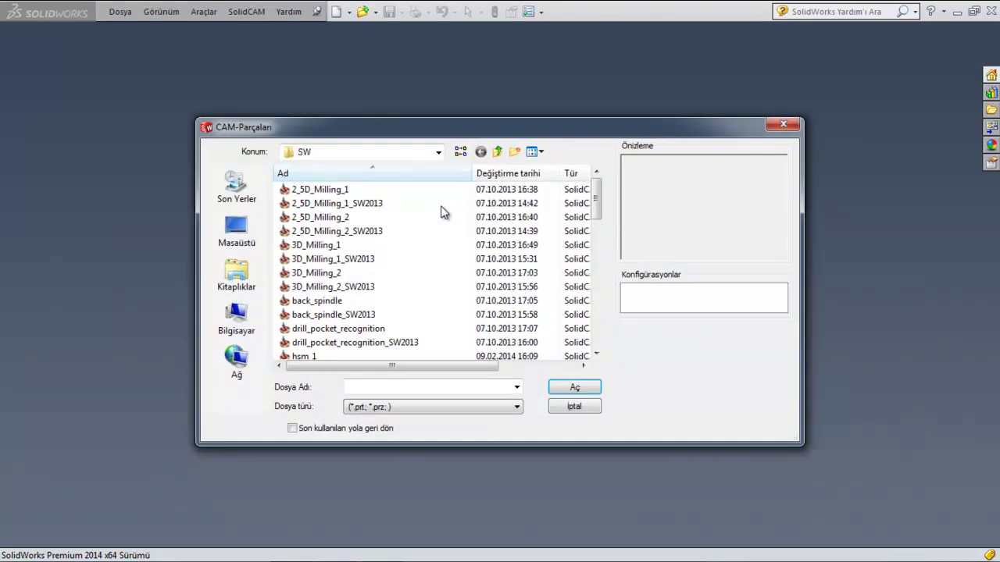
pyautogui.click(318, 355)
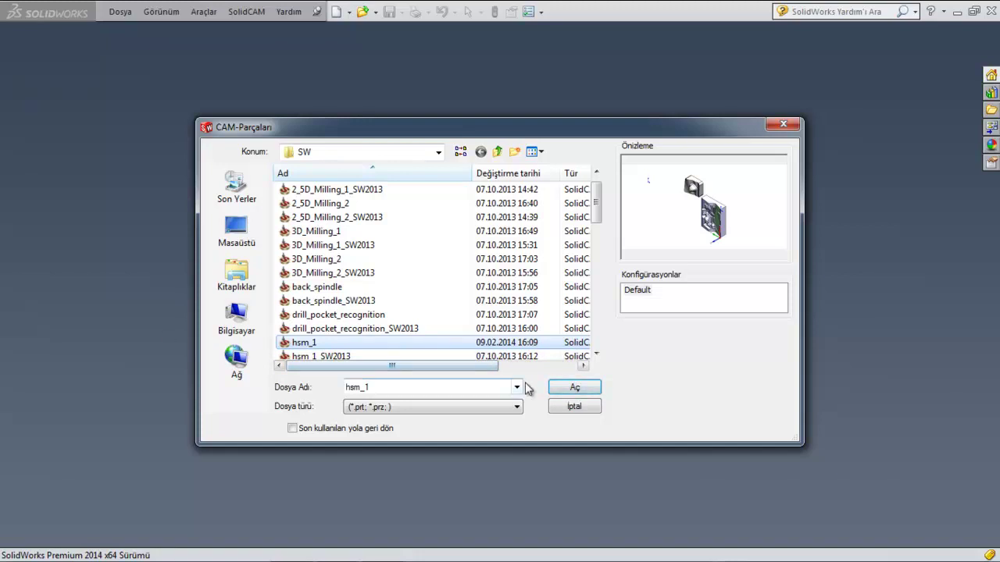
# - Open the hsm_1 part and delete the upper mold half
pyautogui.click(574, 388)
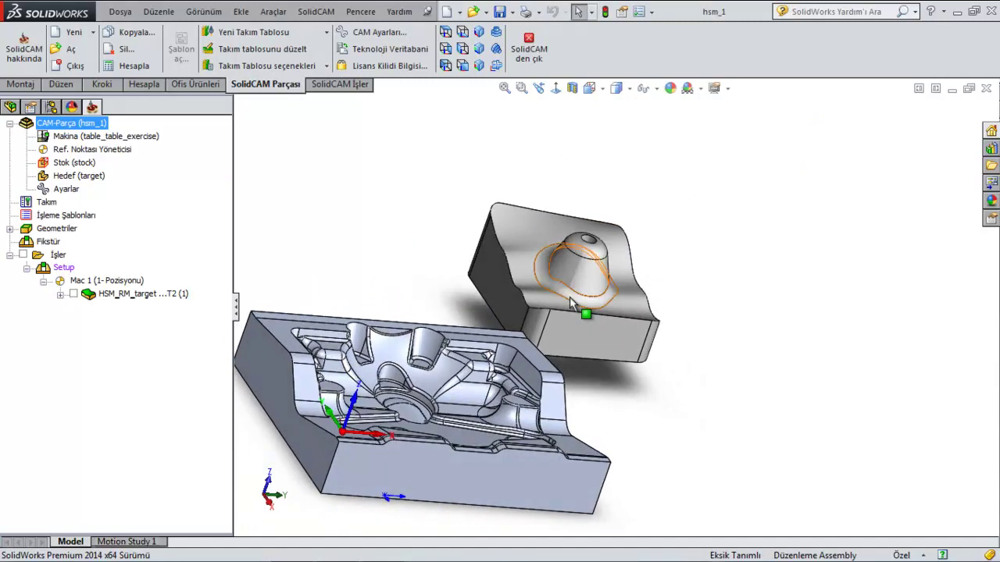
pyautogui.scroll(-3, 555, 305)
pyautogui.scroll(2, 557, 300)
pyautogui.click(525, 290)
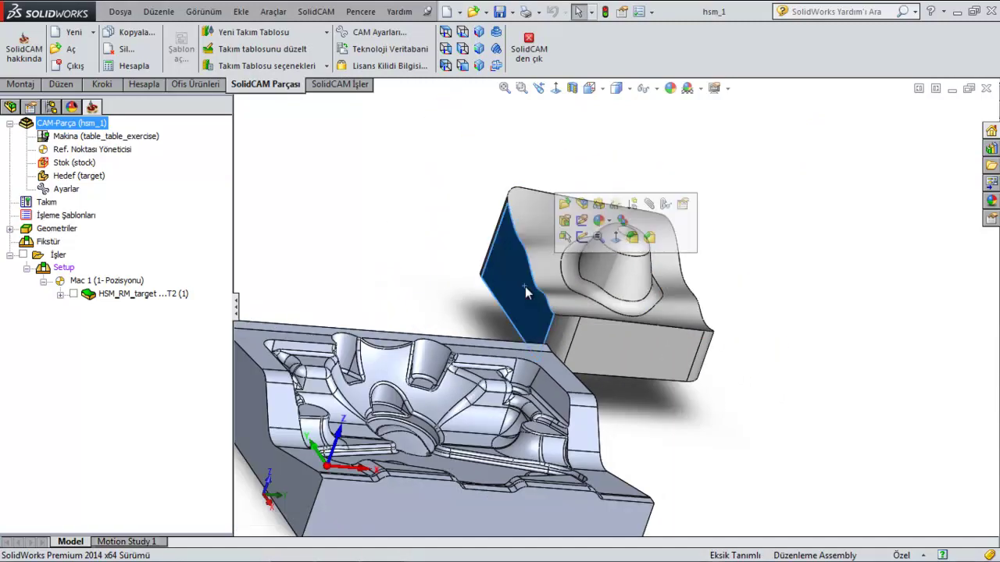
pyautogui.press('Delete')
pyautogui.press('Return')
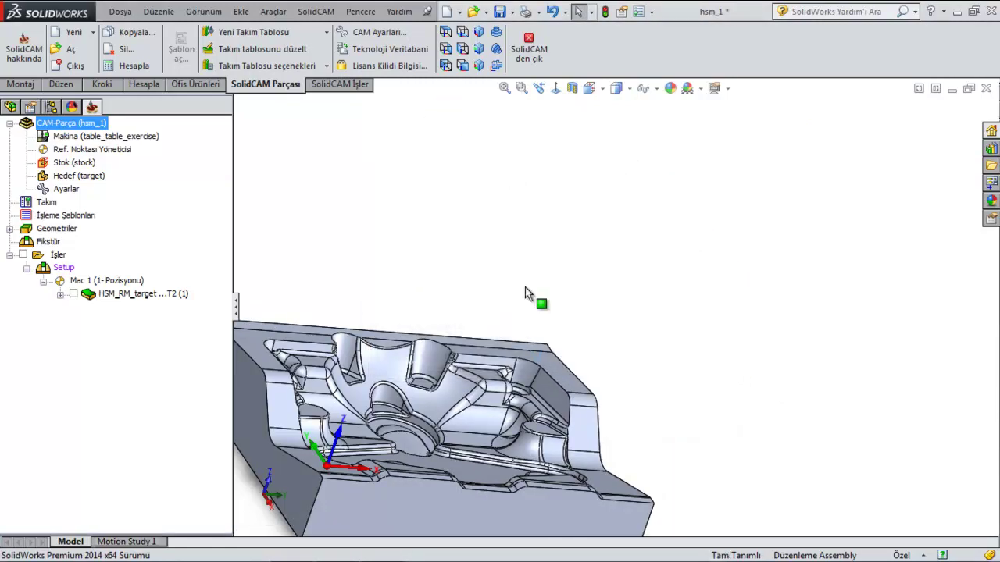
pyautogui.press('f')
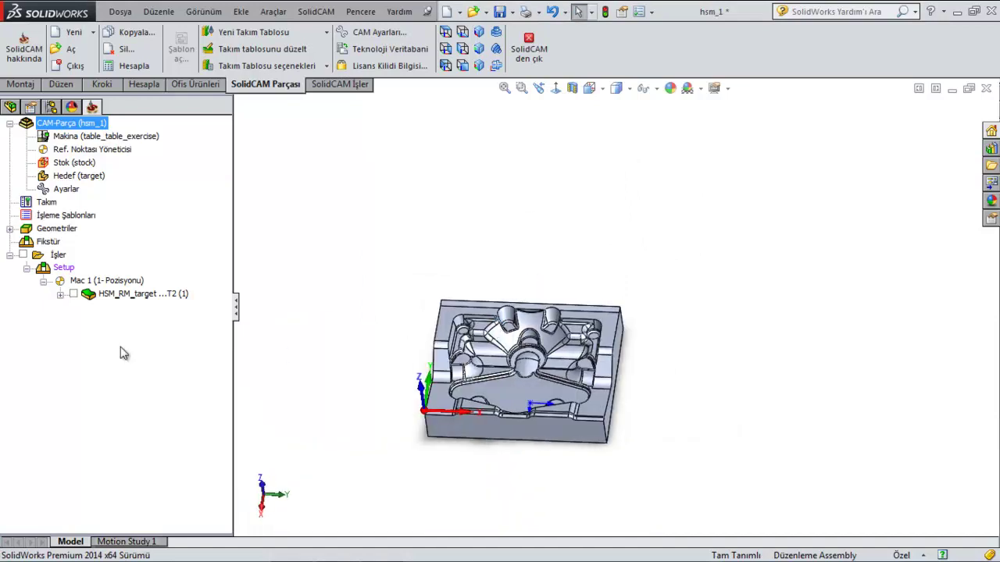
# - Delete the existing HSM machining operation and inspect the remaining cavity block
pyautogui.click(100, 298)
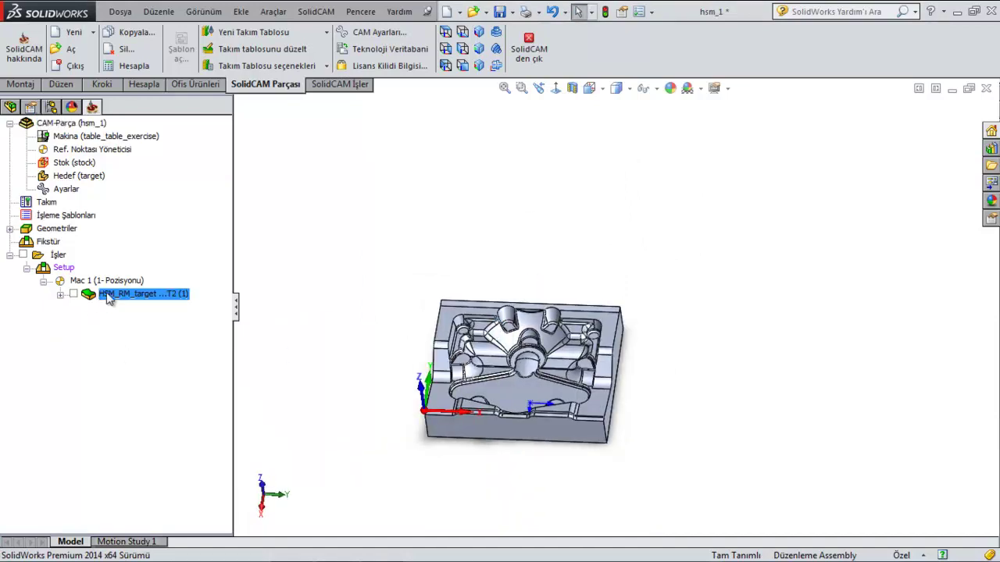
pyautogui.press('Delete')
pyautogui.press('Return')
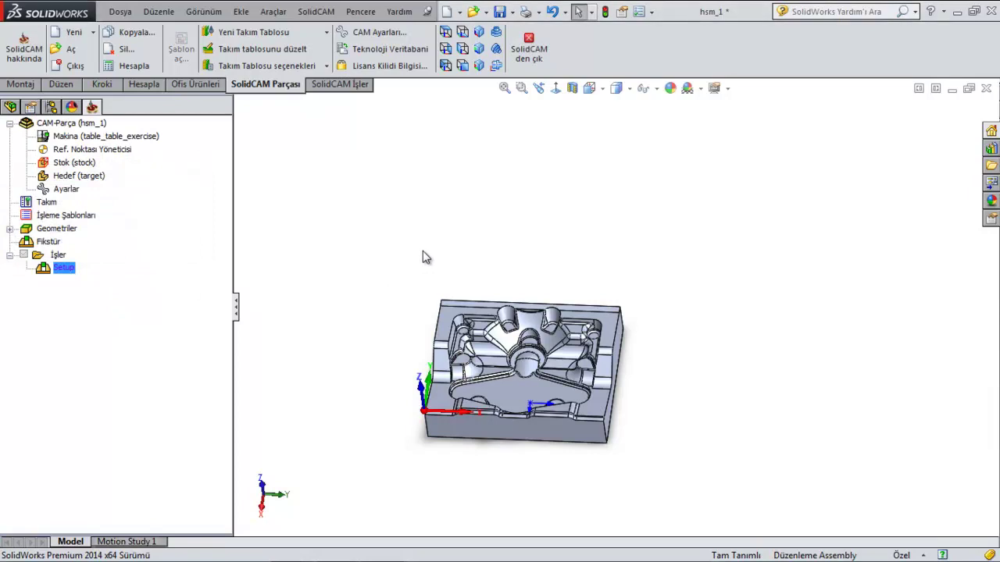
pyautogui.scroll(-2, 472, 386)
pyautogui.moveTo(472, 386); pyautogui.dragTo(446, 414, button='middle')
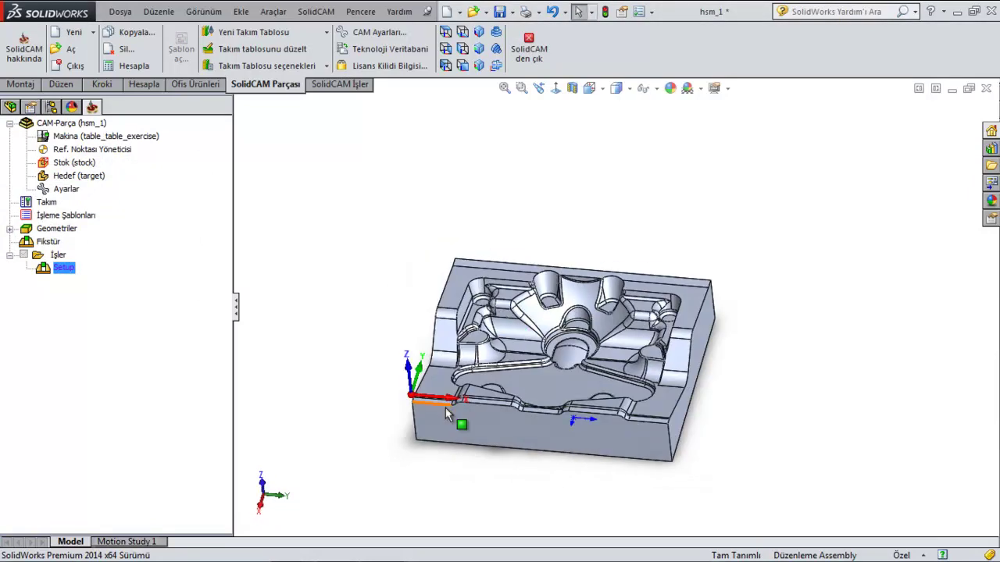
pyautogui.scroll(-3, 443, 411)
pyautogui.scroll(2, 438, 368)
pyautogui.moveTo(438, 368)
pyautogui.mouseDown(button='middle')
pyautogui.moveTo(472, 323)
pyautogui.moveTo(694, 268)
pyautogui.moveTo(173, 229)
pyautogui.mouseUp(button='middle')
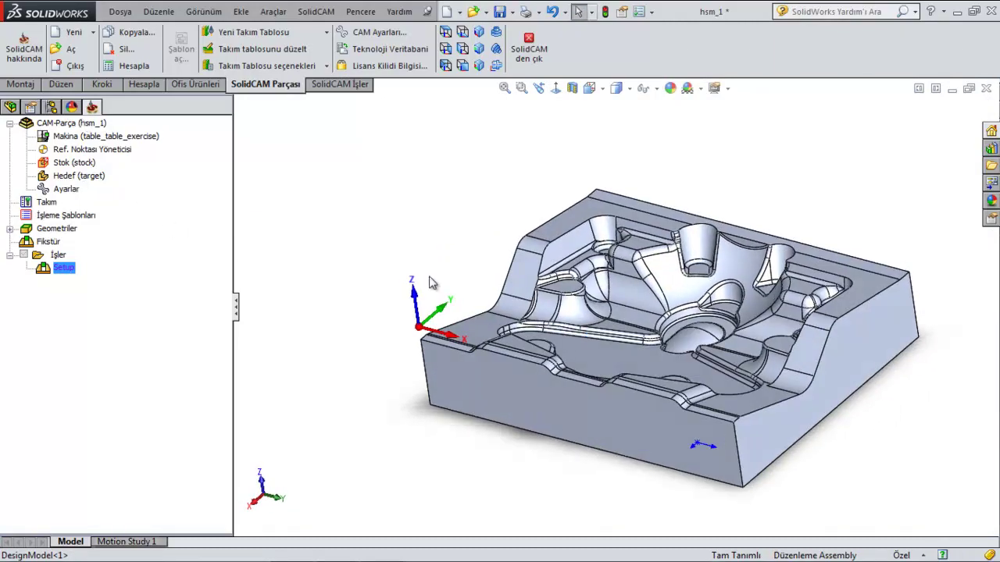
pyautogui.moveTo(663, 310)
pyautogui.mouseDown(button='middle')
pyautogui.moveTo(700, 229)
pyautogui.moveTo(703, 429)
pyautogui.moveTo(680, 368)
pyautogui.moveTo(691, 342)
pyautogui.moveTo(250, 250)
pyautogui.mouseUp(button='middle')
# - Bring up the 1-Pozisyonu reference position for editing from the CAM-part information
pyautogui.rightClick(89, 126)
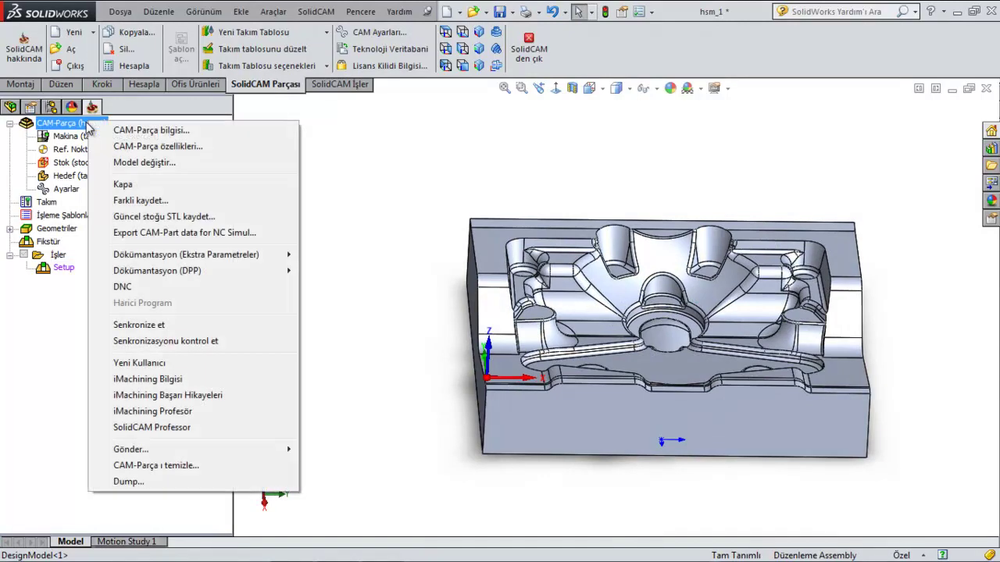
pyautogui.click(151, 131)
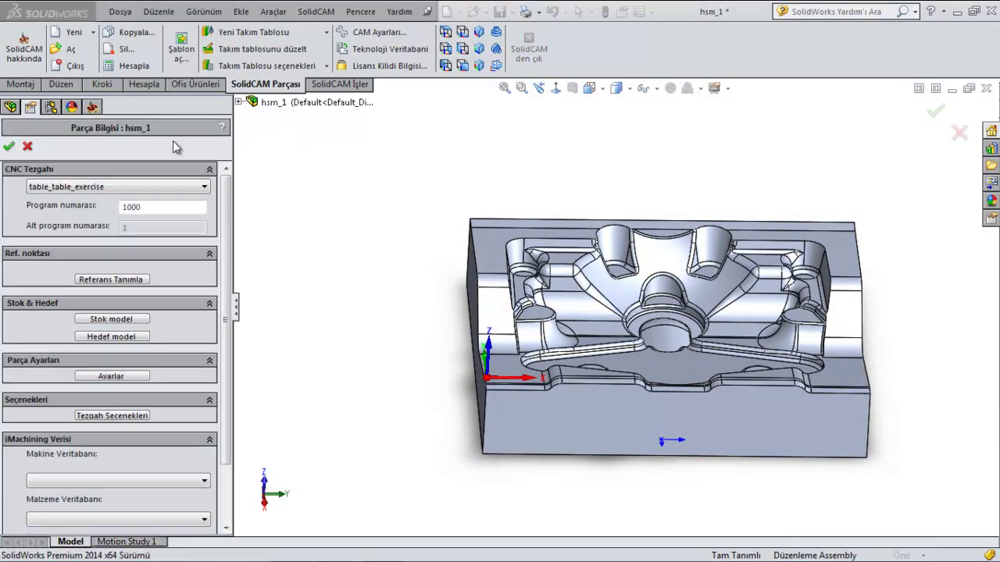
pyautogui.click(130, 282)
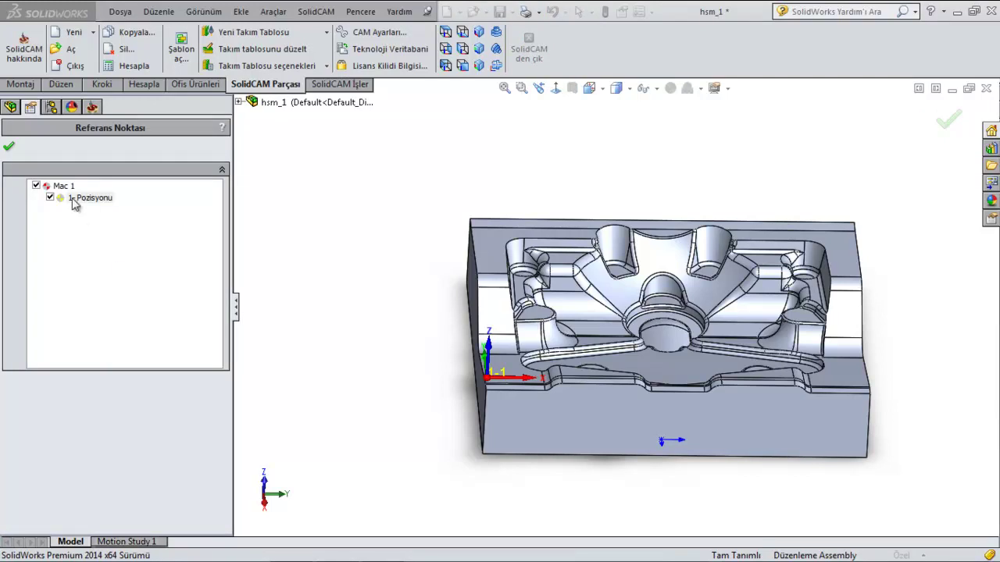
pyautogui.rightClick(74, 201)
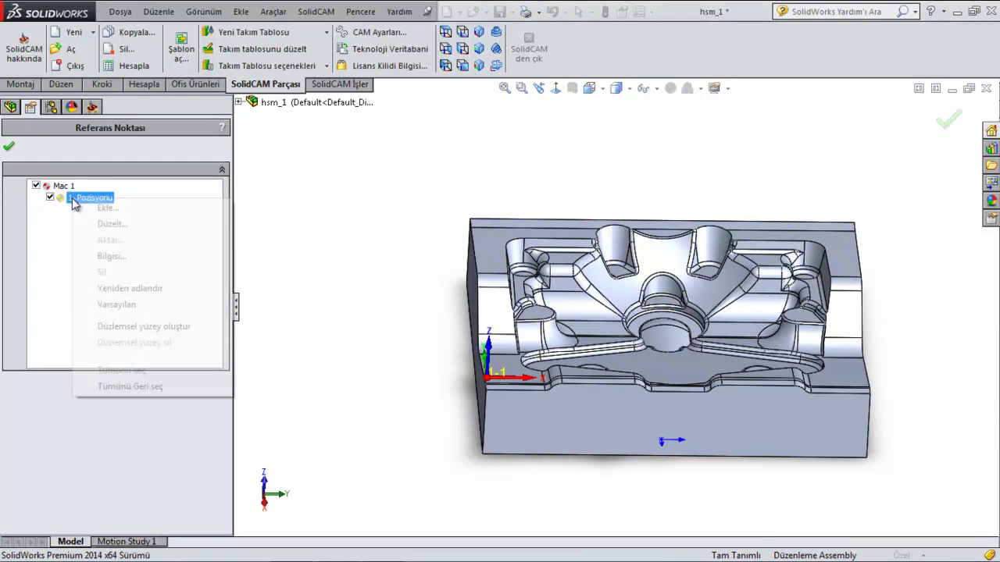
pyautogui.click(128, 225)
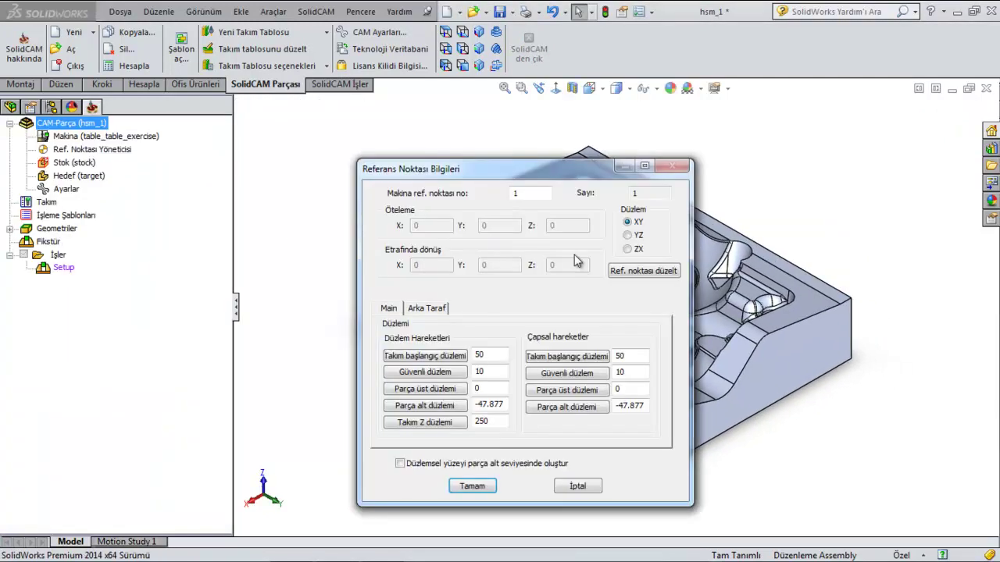
# - Try the Kütüğün üst ortası origin, then cancel, leaving the reference point unchanged
pyautogui.click(644, 271)
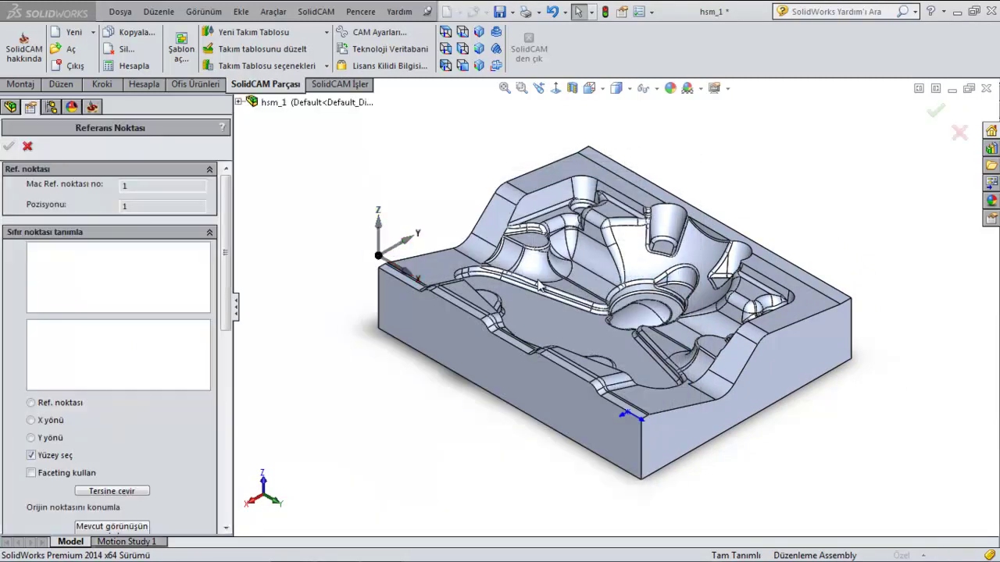
pyautogui.click(131, 398)
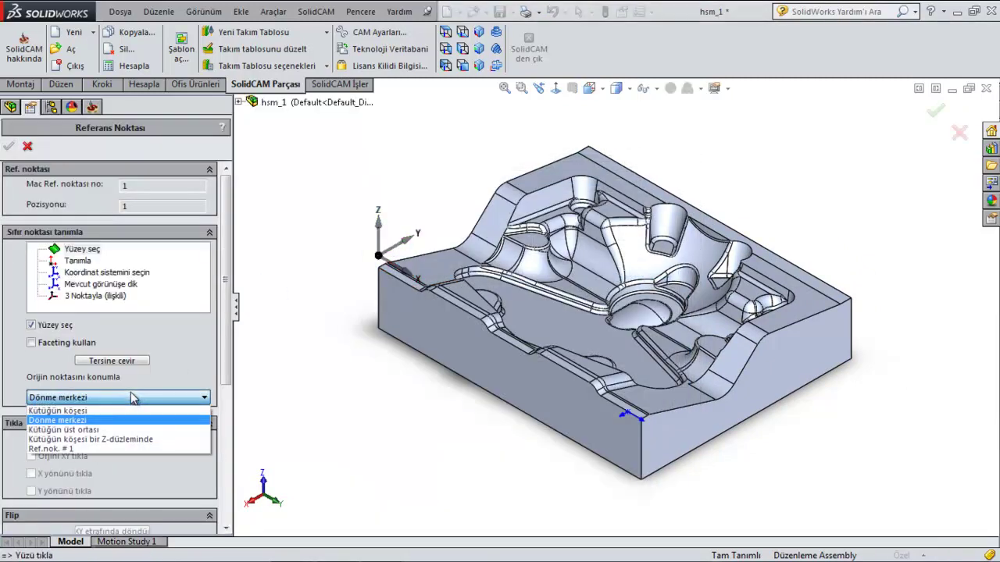
pyautogui.click(111, 430)
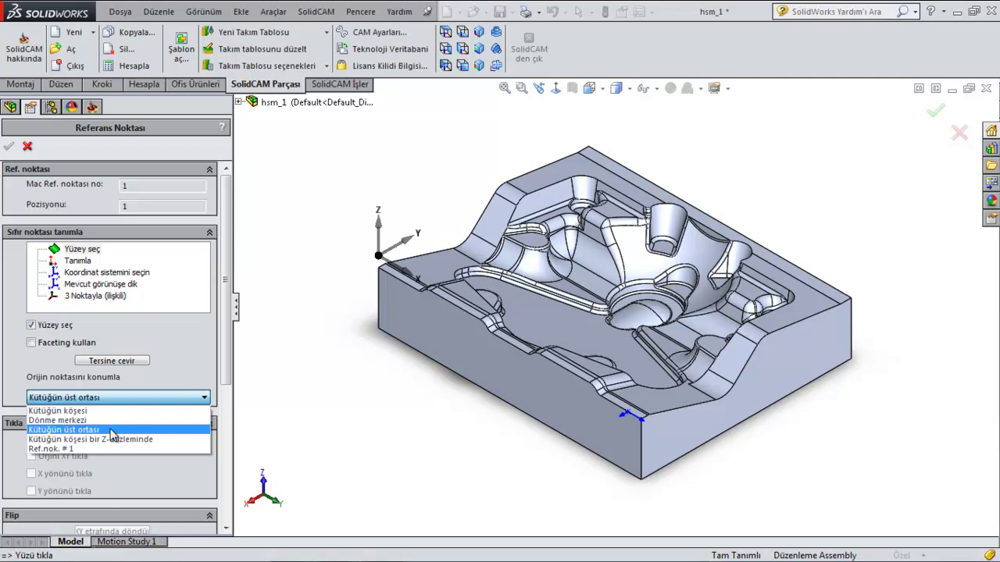
pyautogui.click(585, 334)
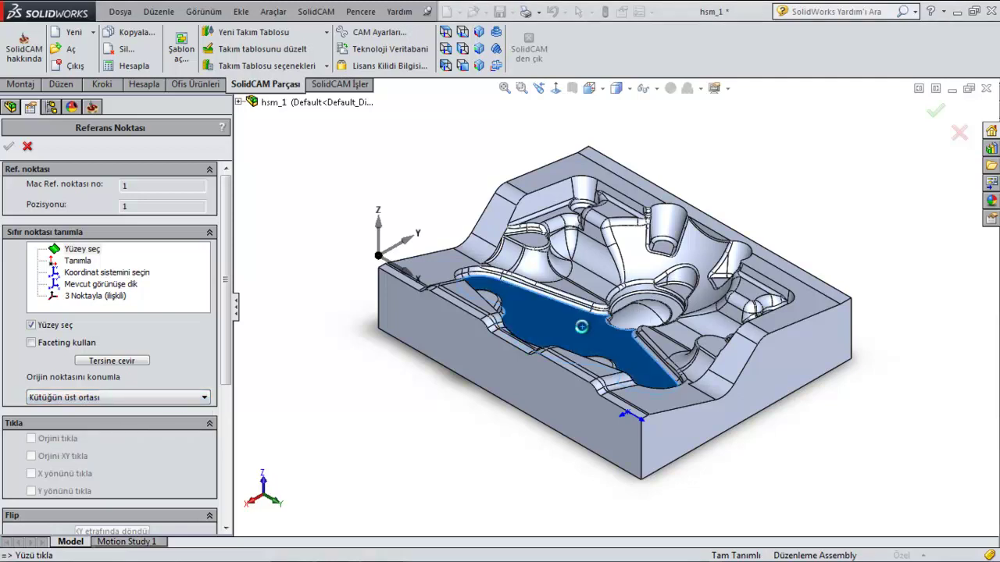
pyautogui.moveTo(575, 332)
pyautogui.mouseDown(button='middle')
pyautogui.moveTo(553, 344)
pyautogui.moveTo(573, 350)
pyautogui.mouseUp(button='middle')
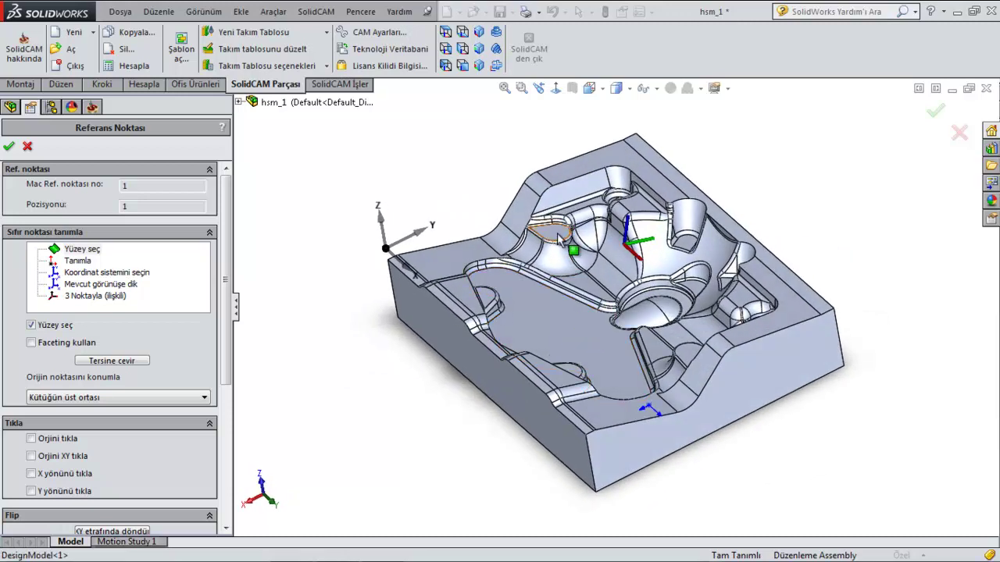
pyautogui.moveTo(560, 241)
pyautogui.mouseDown(button='middle')
pyautogui.moveTo(529, 339)
pyautogui.moveTo(499, 289)
pyautogui.moveTo(533, 274)
pyautogui.moveTo(748, 270)
pyautogui.moveTo(756, 355)
pyautogui.moveTo(656, 315)
pyautogui.moveTo(643, 361)
pyautogui.moveTo(632, 321)
pyautogui.moveTo(629, 330)
pyautogui.mouseUp(button='middle')
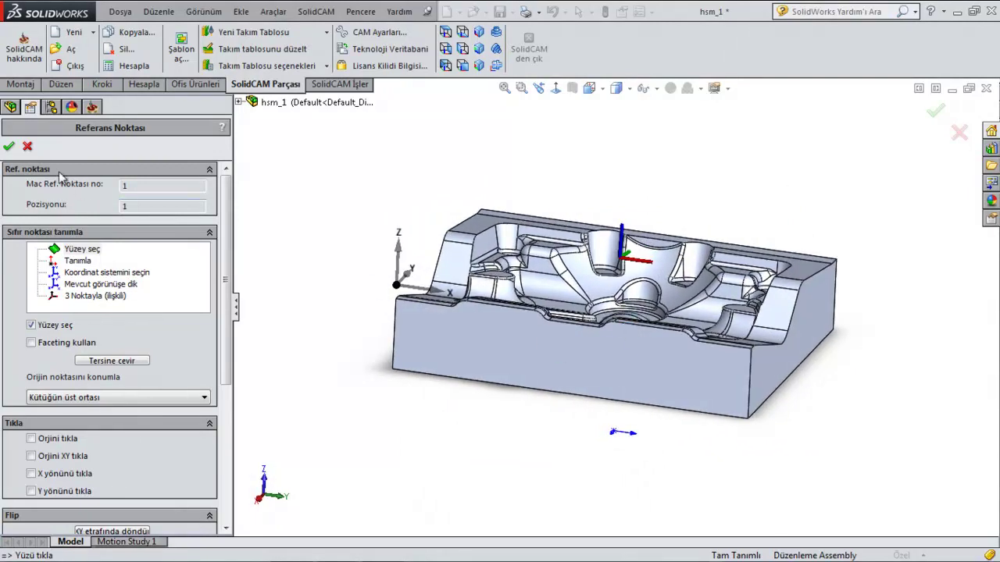
pyautogui.click(27, 147)
pyautogui.click(587, 487)
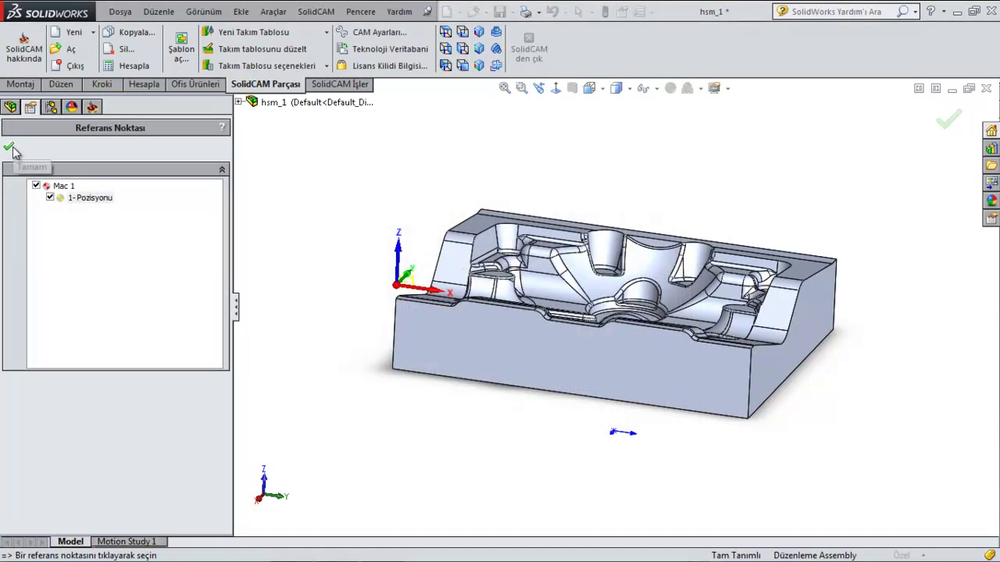
pyautogui.click(10, 148)
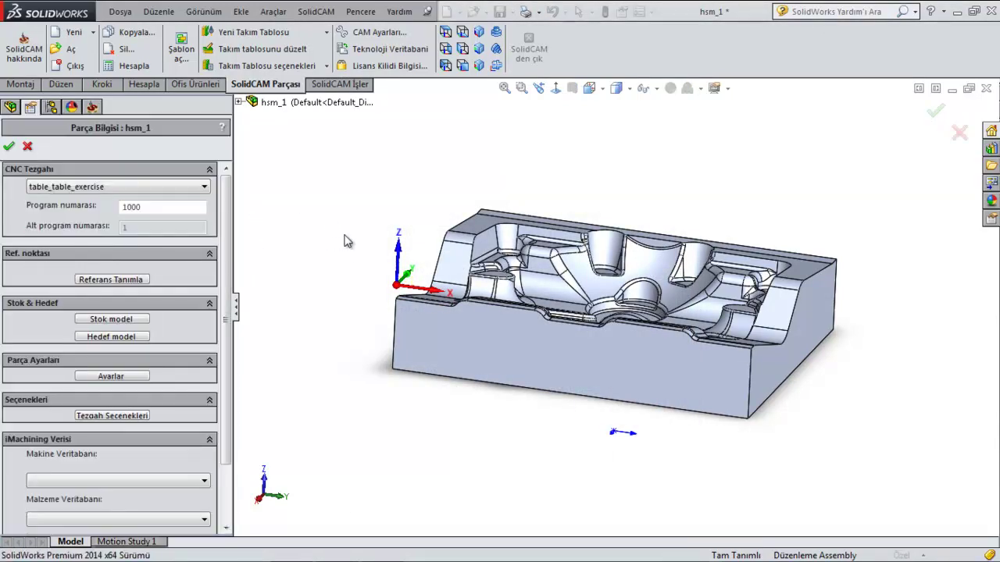
# - Define the stock as a Kutu box around Solid 1 and accept it
pyautogui.click(135, 321)
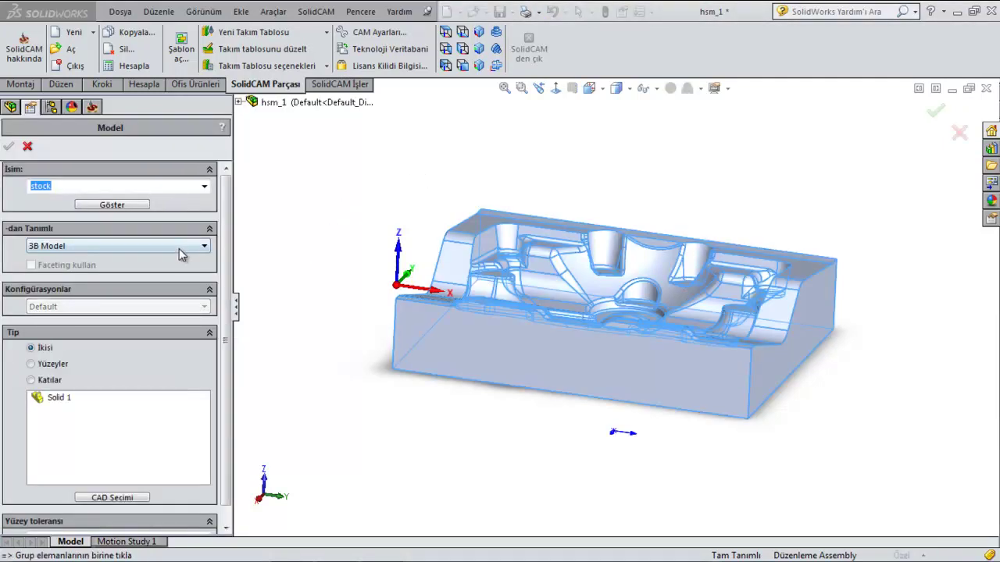
pyautogui.click(180, 246)
pyautogui.click(156, 257)
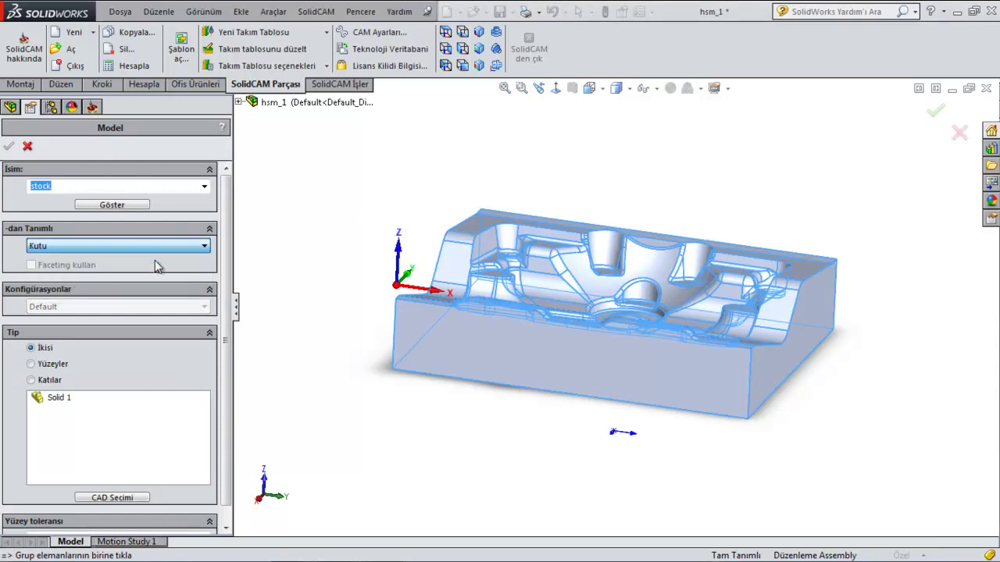
pyautogui.press('Return')
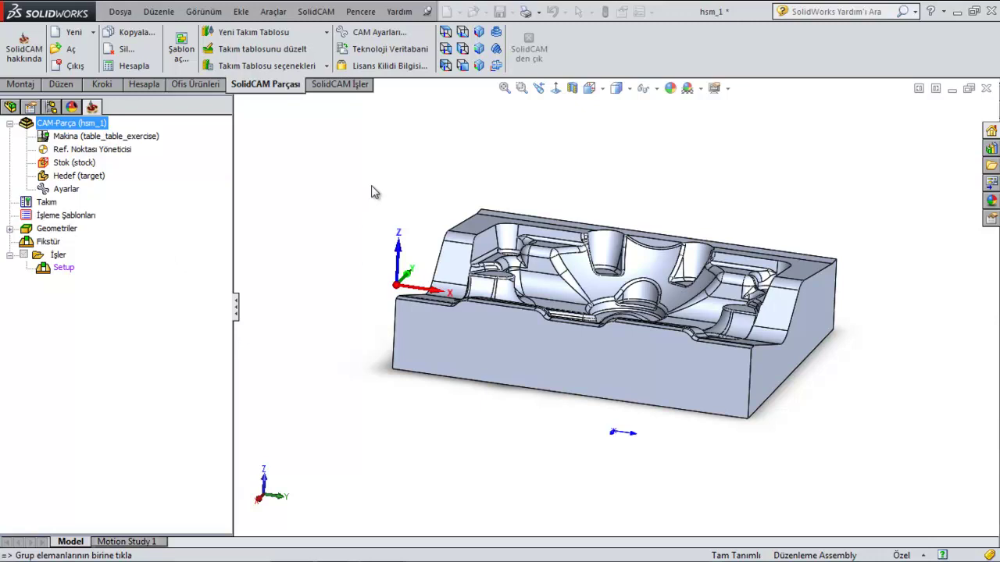
pyautogui.click(506, 341)
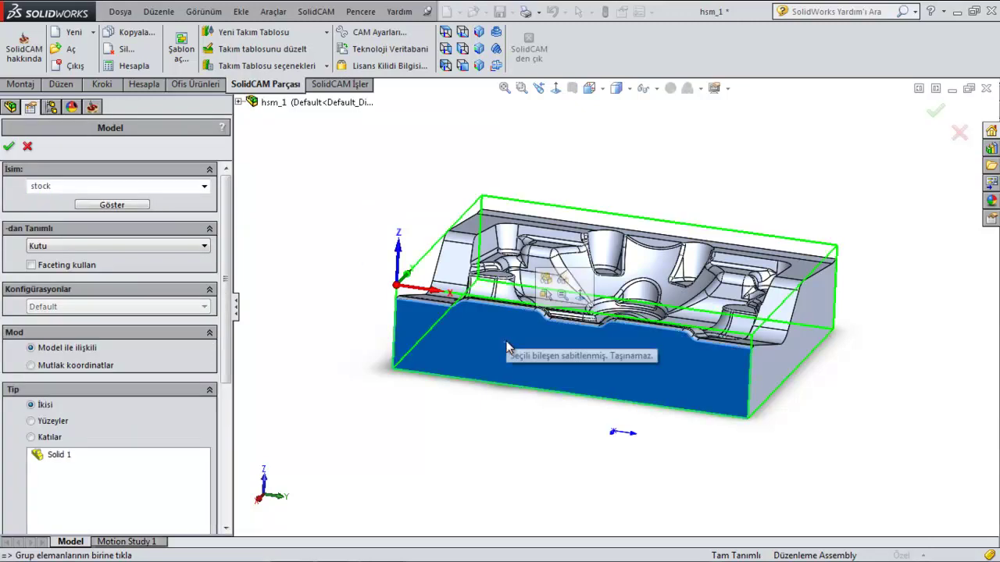
pyautogui.moveTo(376, 232)
pyautogui.mouseDown(button='middle')
pyautogui.moveTo(386, 234)
pyautogui.moveTo(397, 187)
pyautogui.moveTo(458, 194)
pyautogui.moveTo(471, 225)
pyautogui.moveTo(439, 219)
pyautogui.mouseUp(button='middle')
pyautogui.moveTo(701, 279)
pyautogui.mouseDown(button='middle')
pyautogui.moveTo(625, 313)
pyautogui.moveTo(460, 320)
pyautogui.moveTo(544, 302)
pyautogui.moveTo(499, 250)
pyautogui.moveTo(531, 227)
pyautogui.moveTo(774, 267)
pyautogui.moveTo(749, 226)
pyautogui.moveTo(743, 261)
pyautogui.moveTo(705, 225)
pyautogui.moveTo(648, 336)
pyautogui.mouseUp(button='middle')
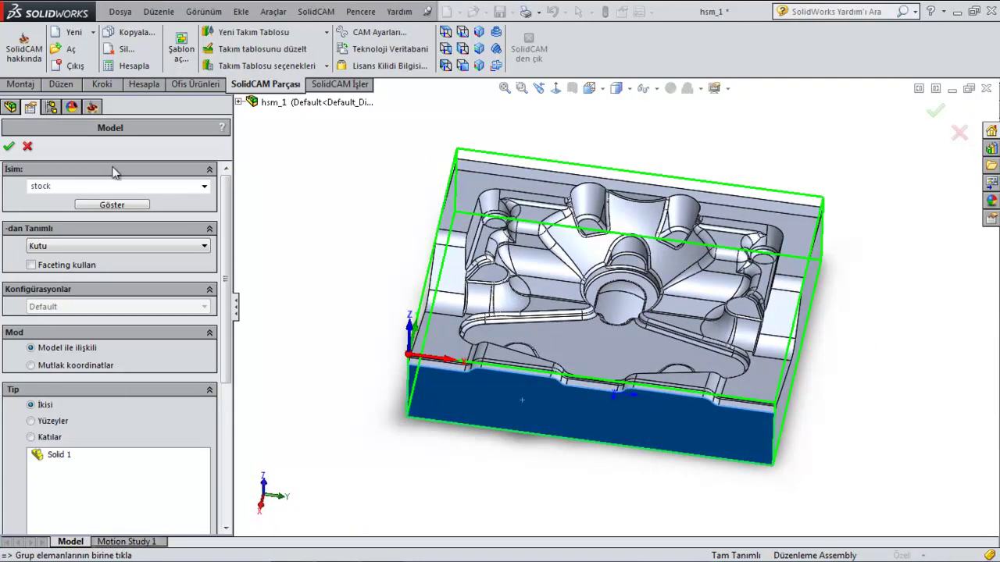
pyautogui.click(10, 147)
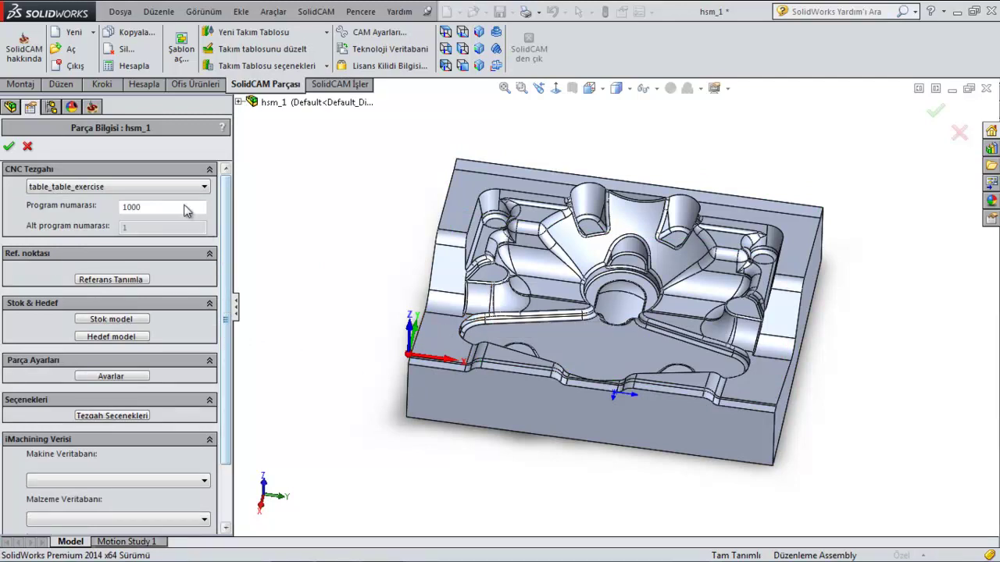
# - Add the zero-expansion stock box to the CAD model via Kutuyu CAD Modele ekle
pyautogui.moveTo(539, 330)
pyautogui.mouseDown(button='middle')
pyautogui.moveTo(602, 219)
pyautogui.moveTo(130, 264)
pyautogui.mouseUp(button='middle')
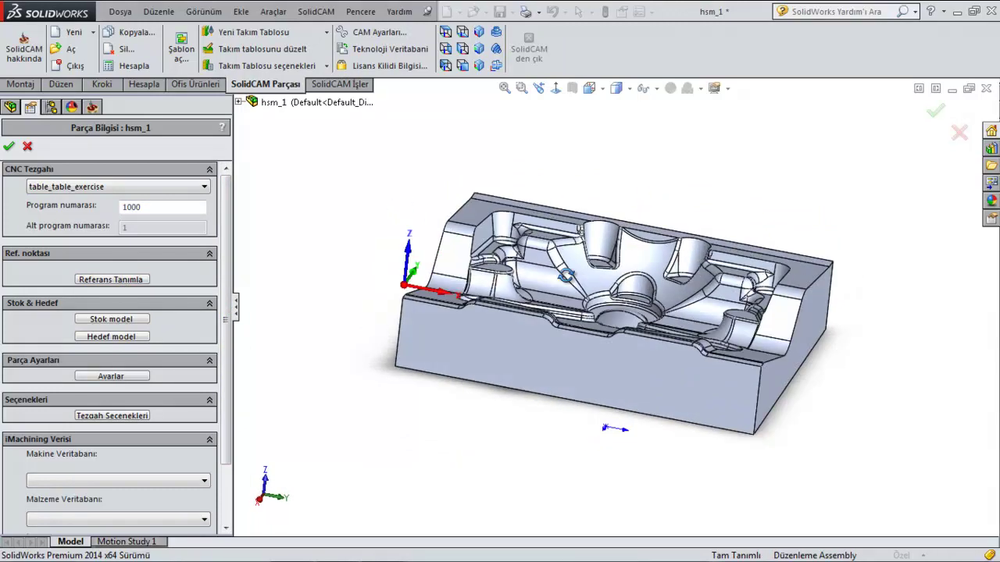
pyautogui.click(112, 280)
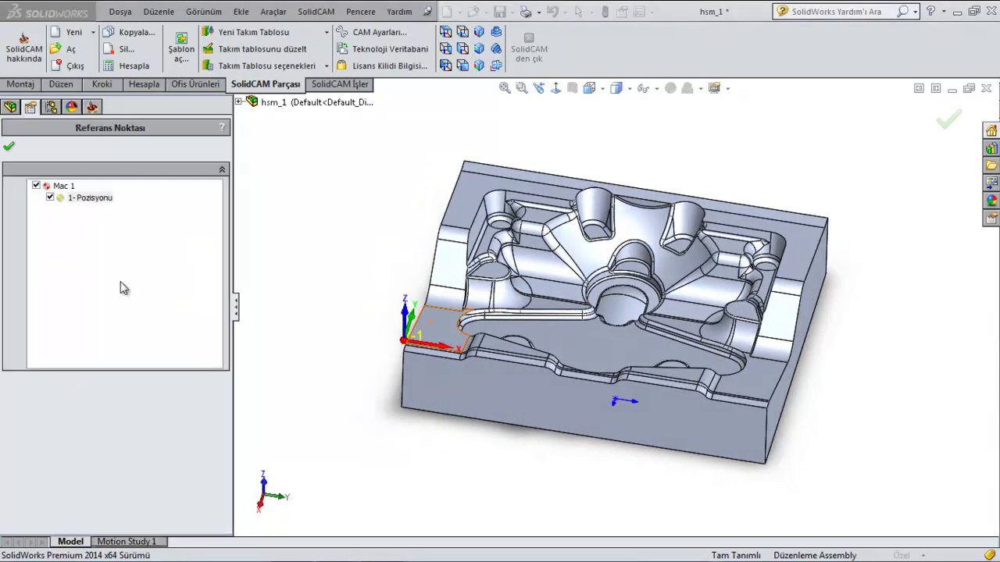
pyautogui.click(8, 150)
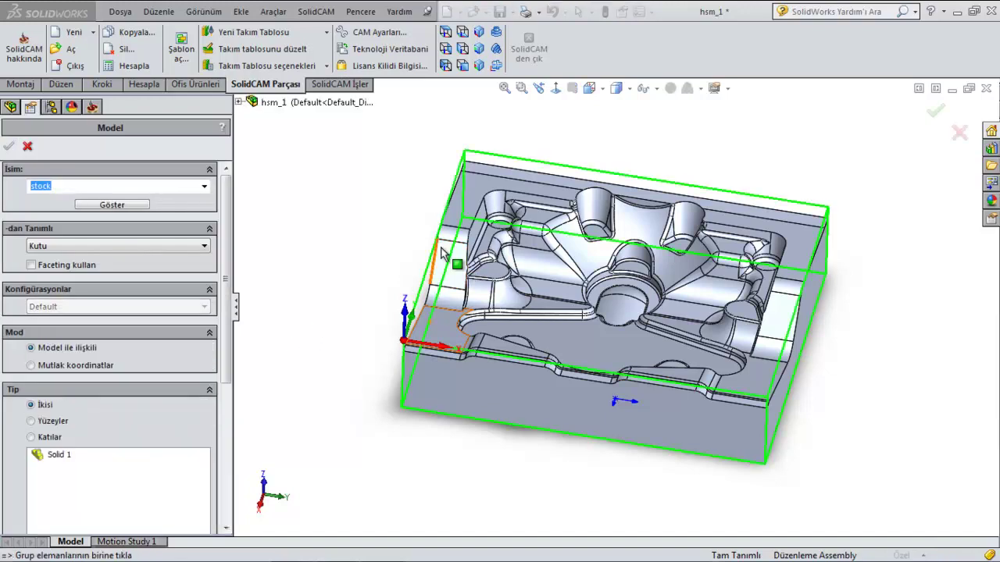
pyautogui.moveTo(228, 308); pyautogui.dragTo(248, 461)
pyautogui.click(131, 481)
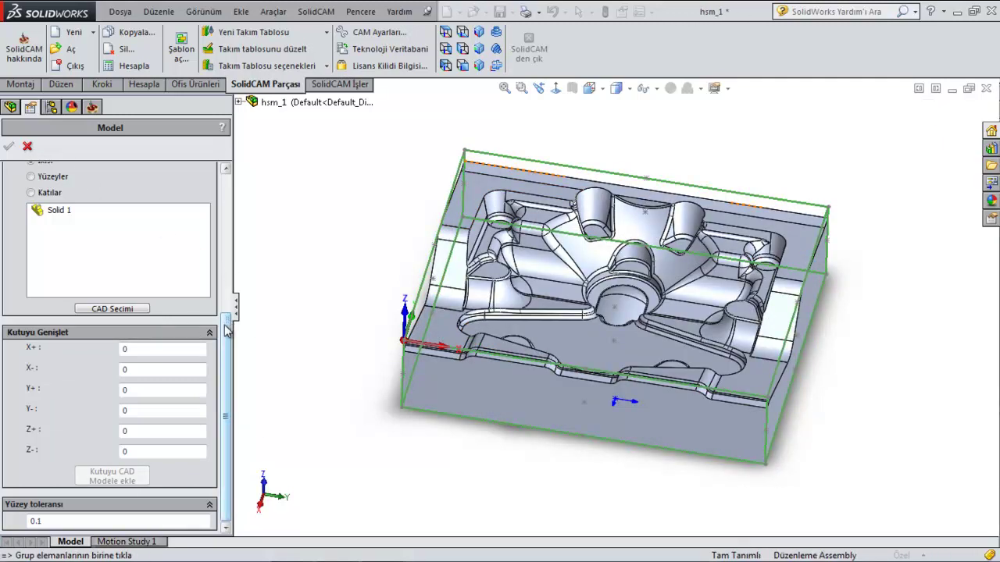
pyautogui.moveTo(230, 328); pyautogui.dragTo(227, 160)
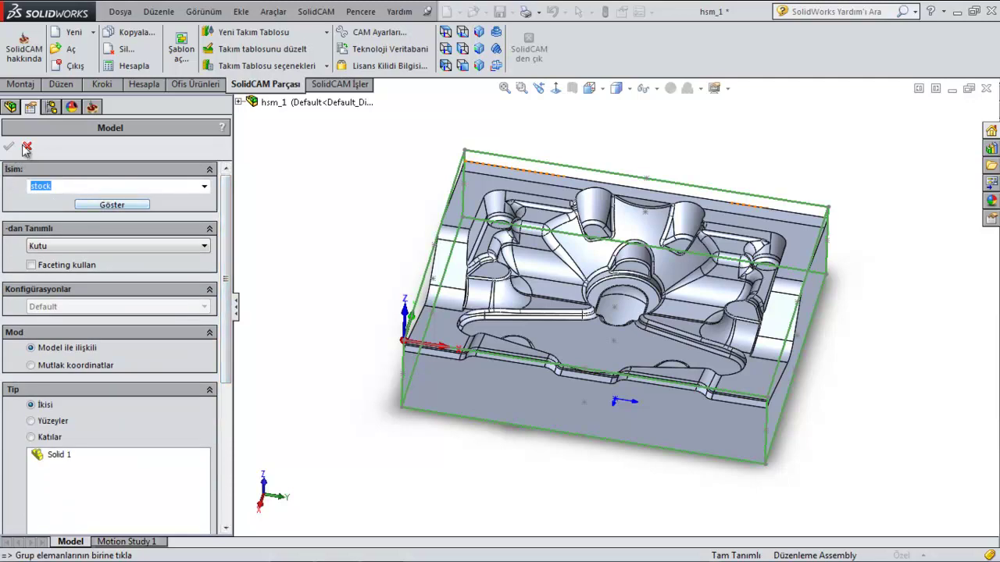
pyautogui.click(26, 148)
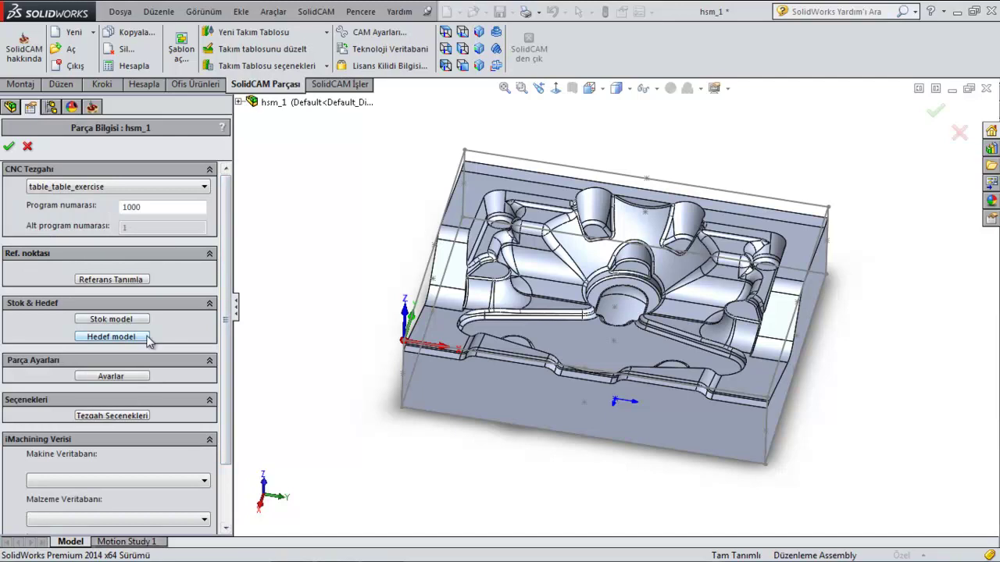
# - Start redefining the 1- Pozisyonu reference point using the Tanımla pick option
pyautogui.click(135, 280)
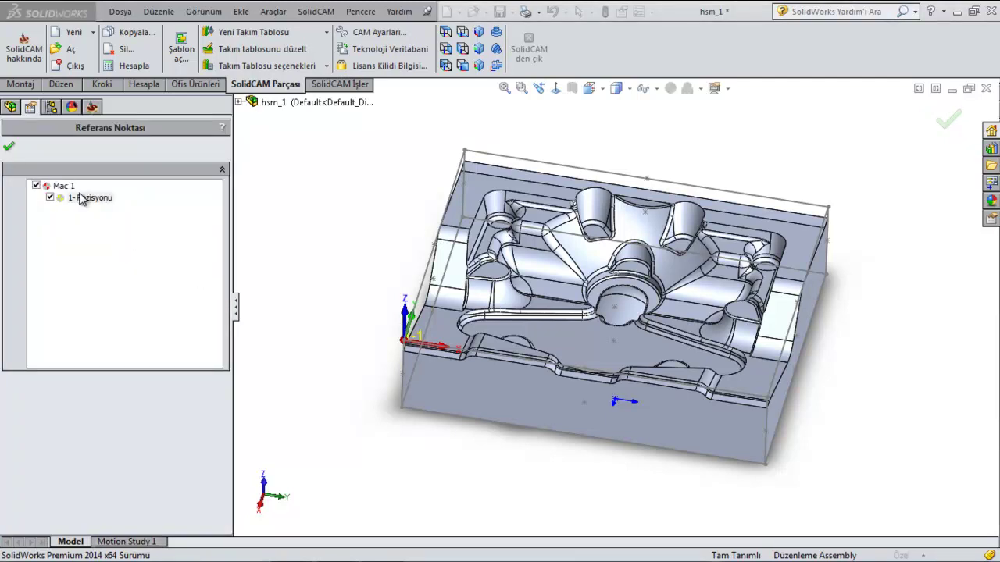
pyautogui.rightClick(80, 197)
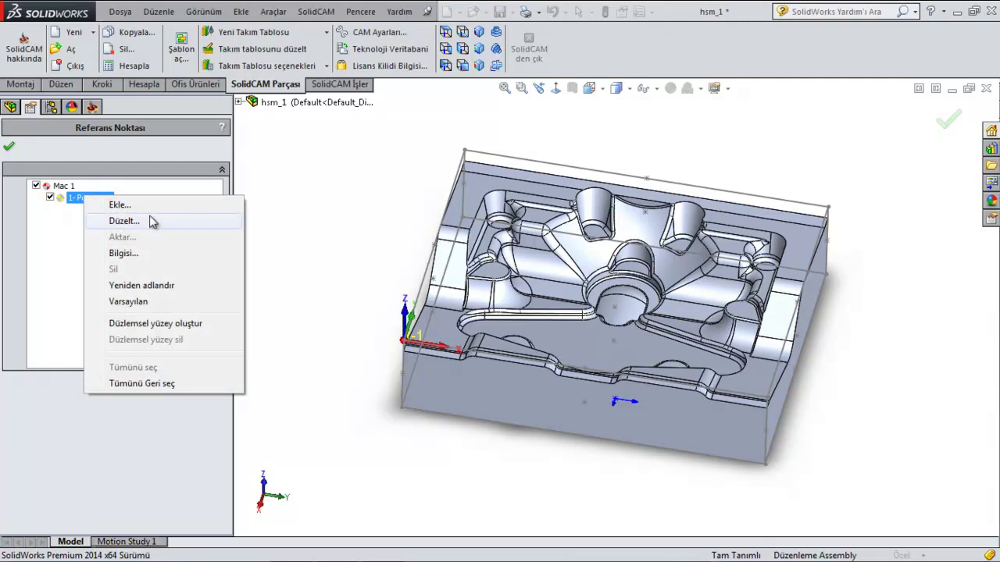
pyautogui.click(123, 221)
pyautogui.click(633, 275)
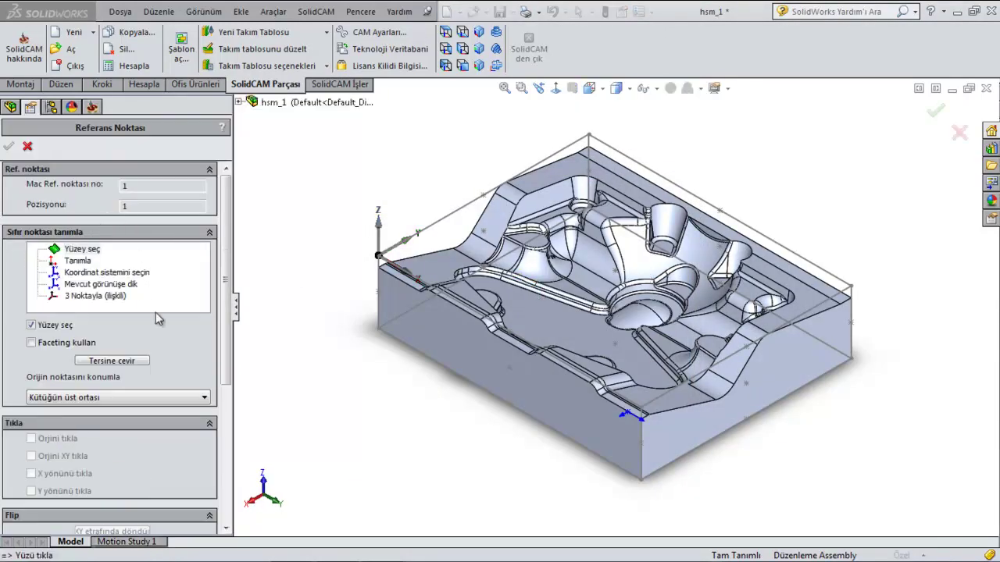
pyautogui.moveTo(377, 327); pyautogui.dragTo(261, 344, button='middle')
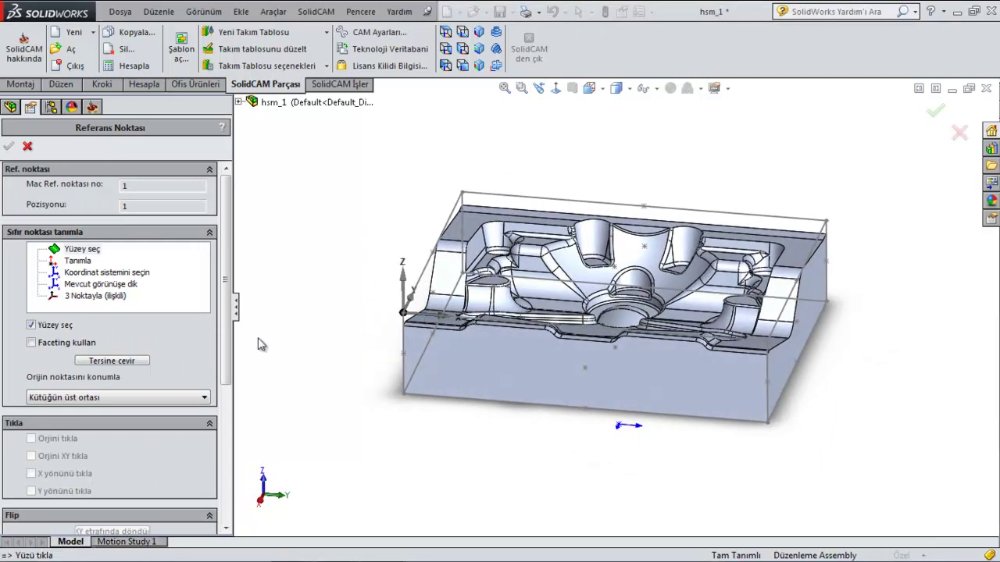
pyautogui.click(78, 263)
# - Pick the stock's top centre as origin, front edge as X, right edge as Y
pyautogui.moveTo(595, 314)
pyautogui.mouseDown(button='middle')
pyautogui.moveTo(577, 346)
pyautogui.moveTo(623, 272)
pyautogui.mouseUp(button='middle')
pyautogui.click(623, 272)
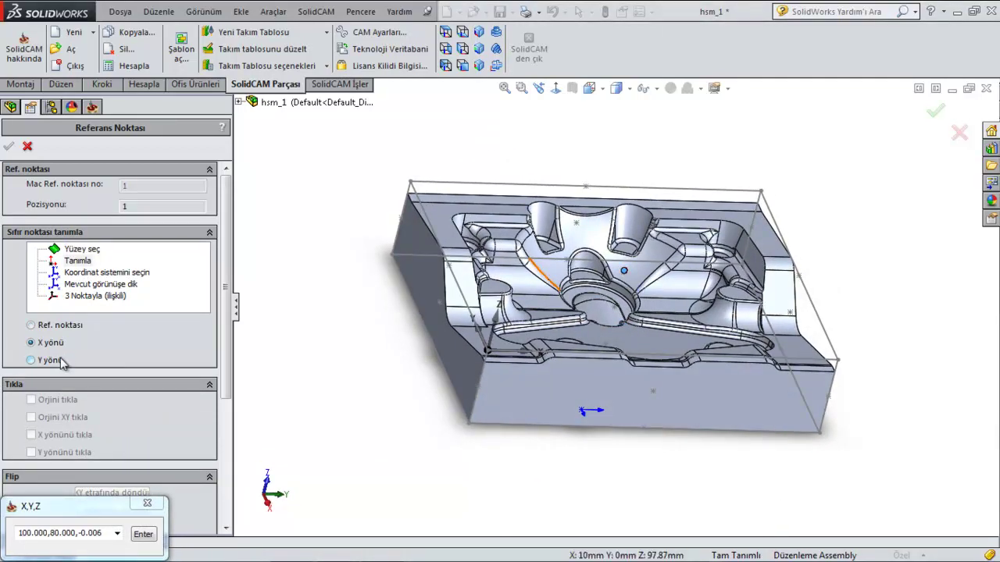
pyautogui.moveTo(594, 394); pyautogui.dragTo(685, 392, button='middle')
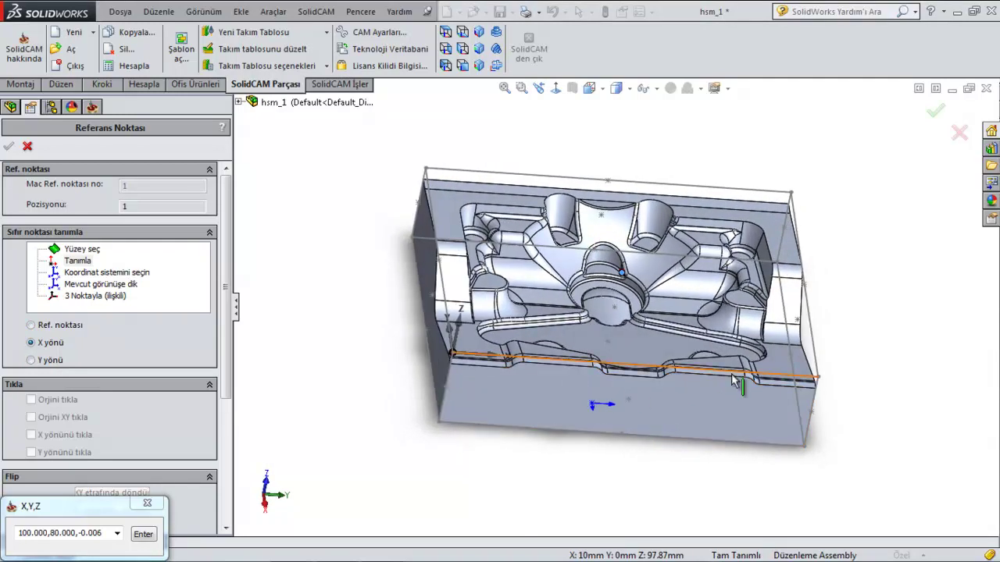
pyautogui.click(790, 380)
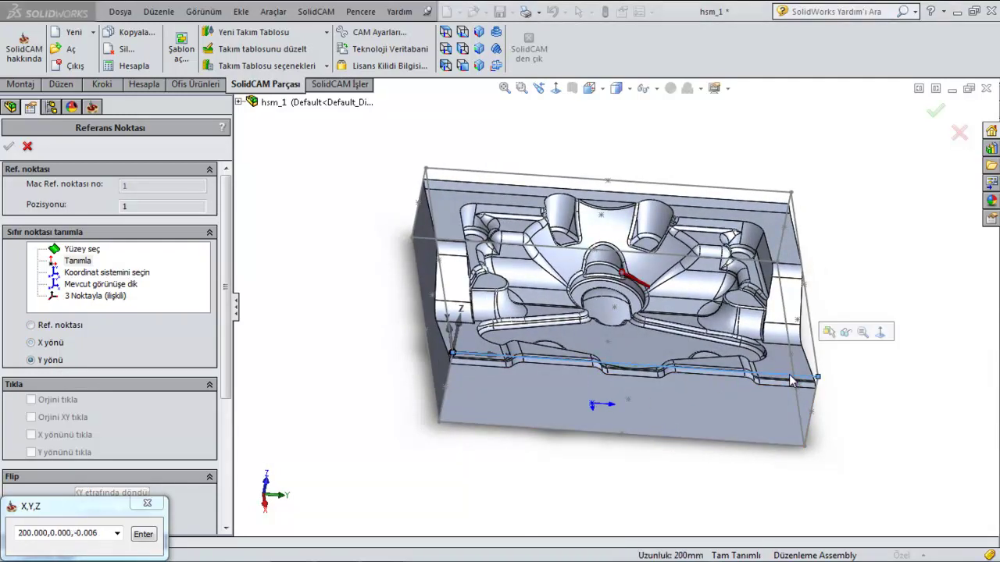
pyautogui.moveTo(791, 380)
pyautogui.mouseDown(button='middle')
pyautogui.moveTo(717, 390)
pyautogui.moveTo(713, 375)
pyautogui.mouseUp(button='middle')
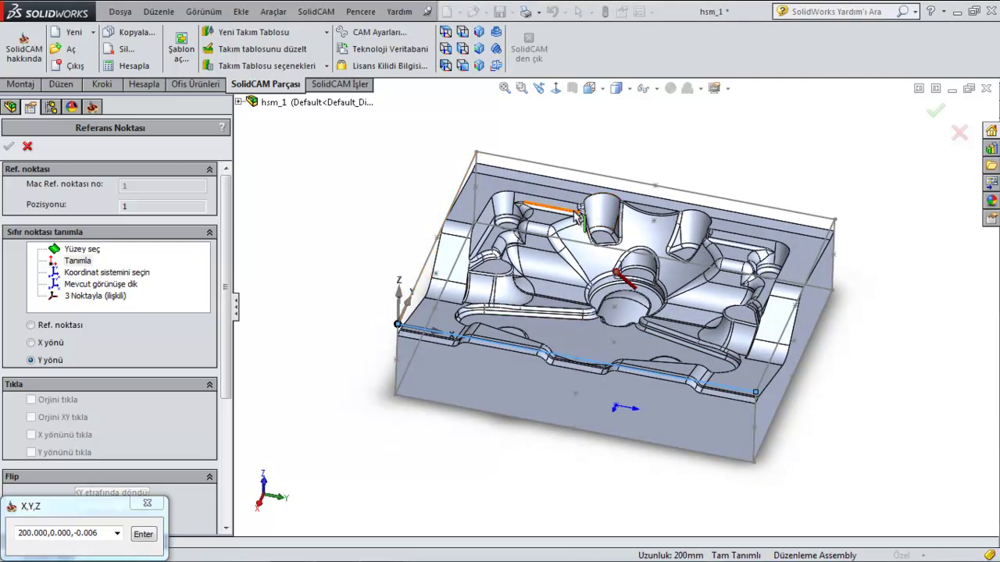
pyautogui.click(784, 341)
pyautogui.moveTo(784, 340)
pyautogui.mouseDown(button='middle')
pyautogui.moveTo(815, 332)
pyautogui.moveTo(818, 316)
pyautogui.mouseUp(button='middle')
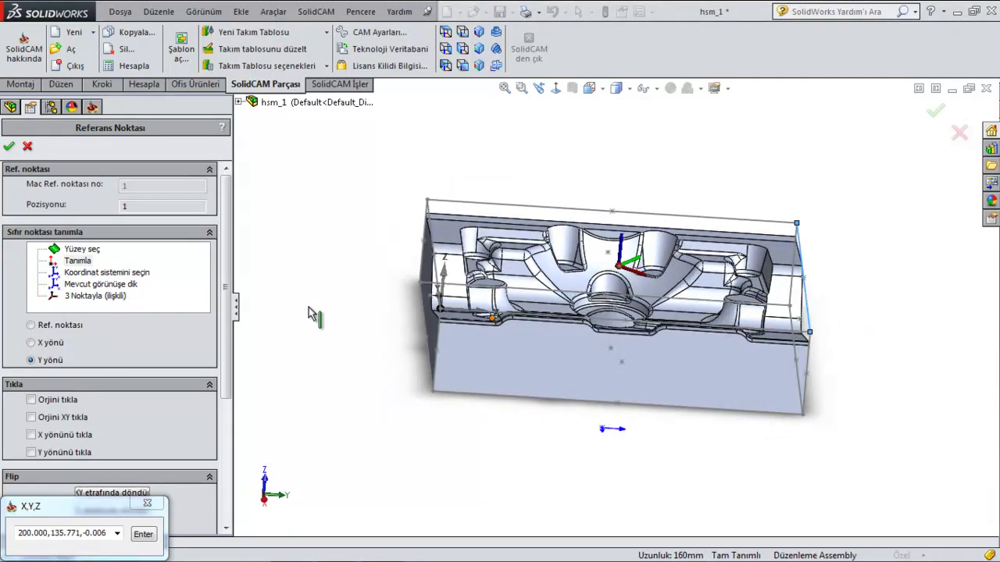
pyautogui.moveTo(228, 289)
pyautogui.mouseDown()
pyautogui.moveTo(230, 459)
pyautogui.moveTo(225, 305)
pyautogui.mouseUp()
pyautogui.moveTo(602, 339)
pyautogui.mouseDown(button='middle')
pyautogui.moveTo(549, 337)
pyautogui.moveTo(599, 395)
pyautogui.moveTo(598, 513)
pyautogui.moveTo(567, 320)
pyautogui.mouseUp(button='middle')
pyautogui.moveTo(226, 281)
pyautogui.mouseDown()
pyautogui.moveTo(226, 438)
pyautogui.moveTo(226, 406)
pyautogui.mouseUp()
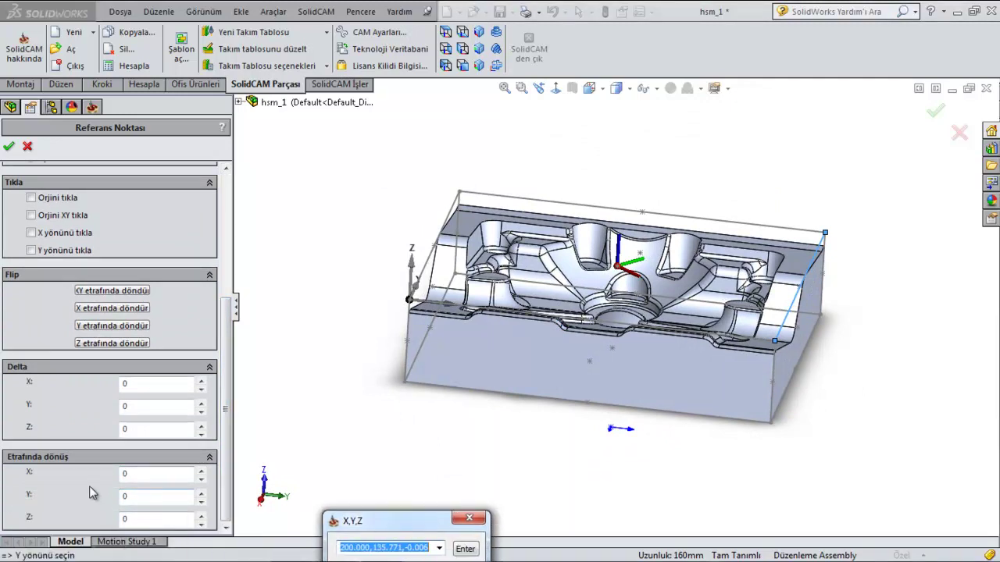
# - Rotate the reference point 40 about Z and confirm it
pyautogui.click(201, 517)
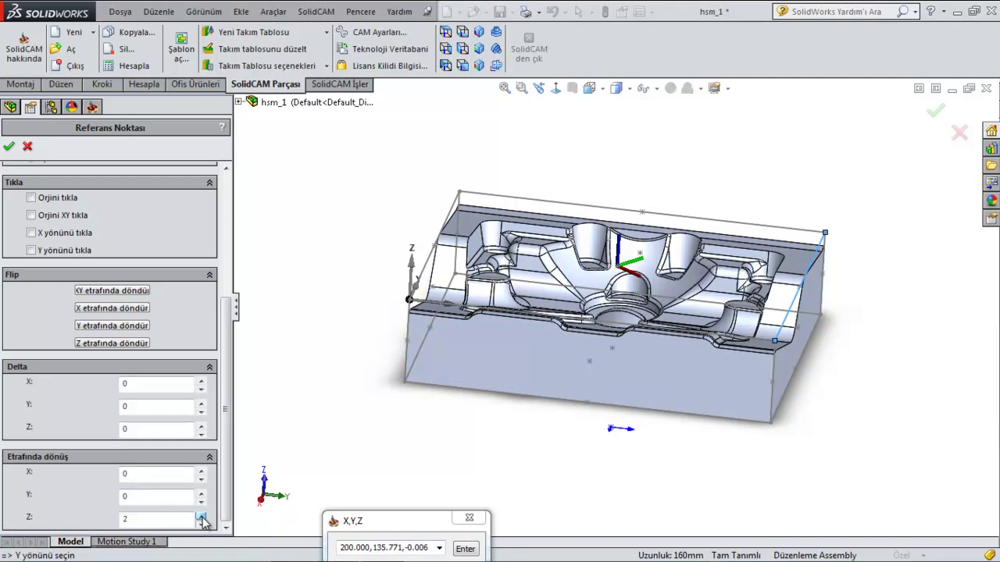
pyautogui.click(201, 518)
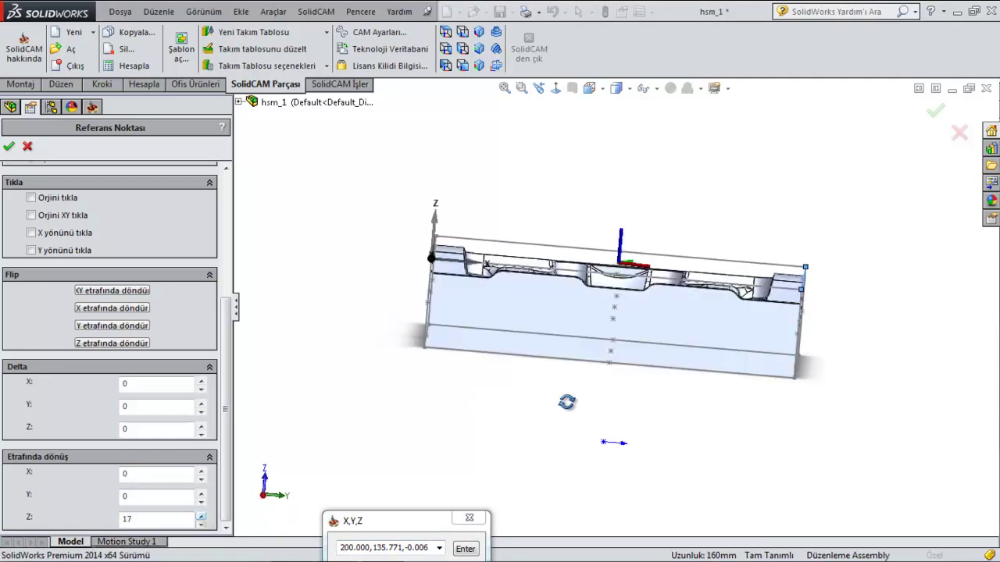
pyautogui.moveTo(561, 459); pyautogui.dragTo(559, 488, button='middle')
pyautogui.moveTo(591, 367)
pyautogui.mouseDown(button='middle')
pyautogui.moveTo(576, 404)
pyautogui.moveTo(584, 335)
pyautogui.mouseUp(button='middle')
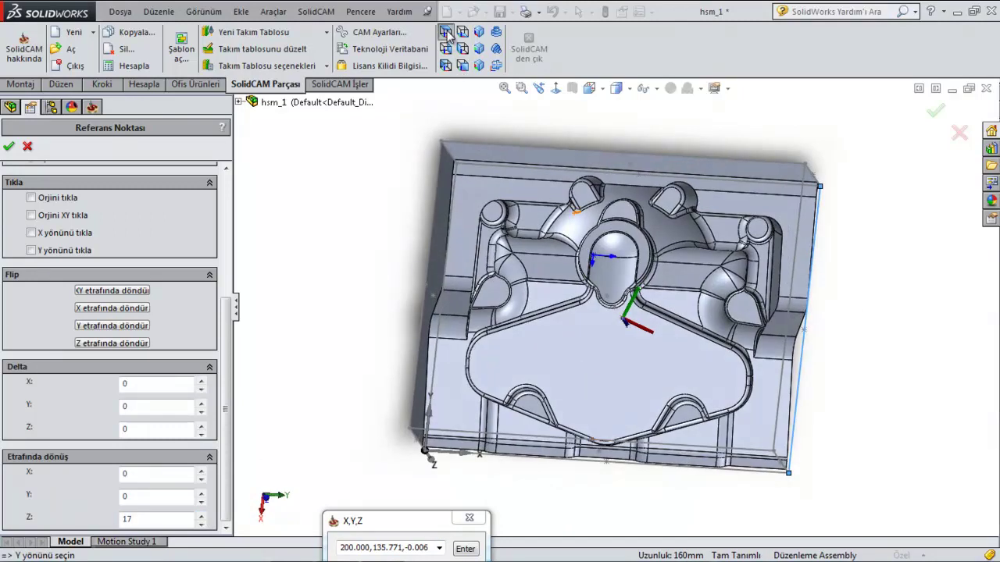
pyautogui.click(445, 32)
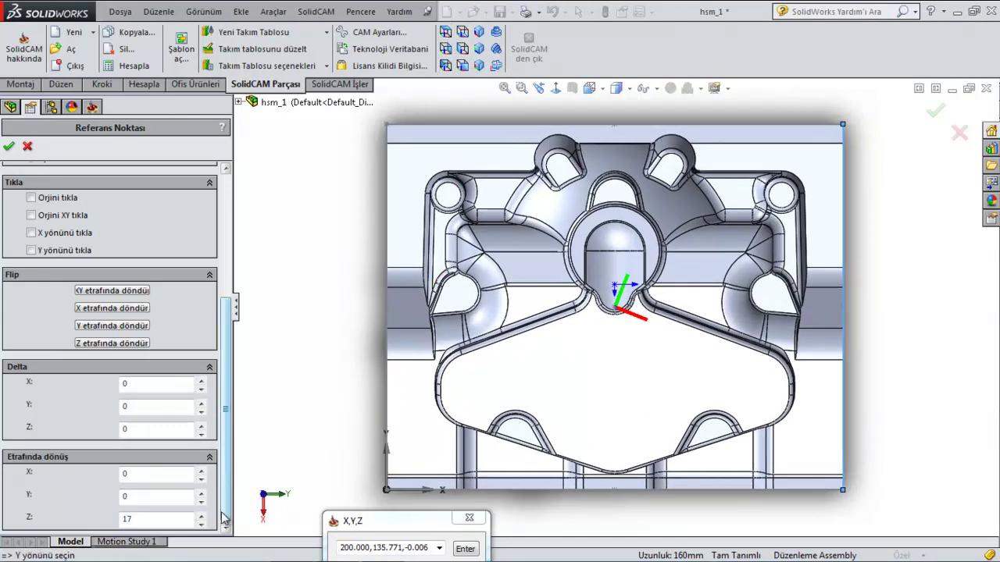
pyautogui.click(202, 516)
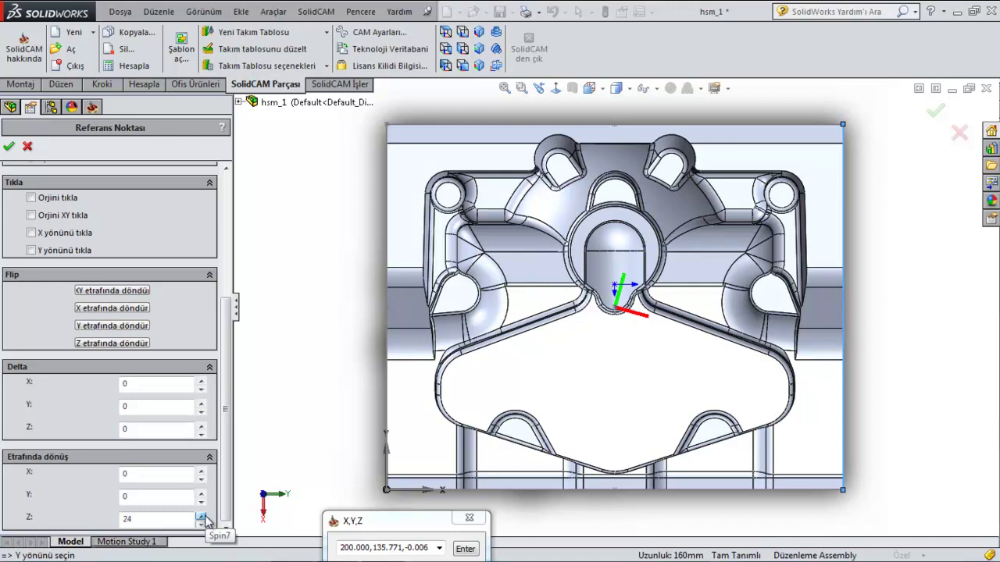
pyautogui.click(202, 516)
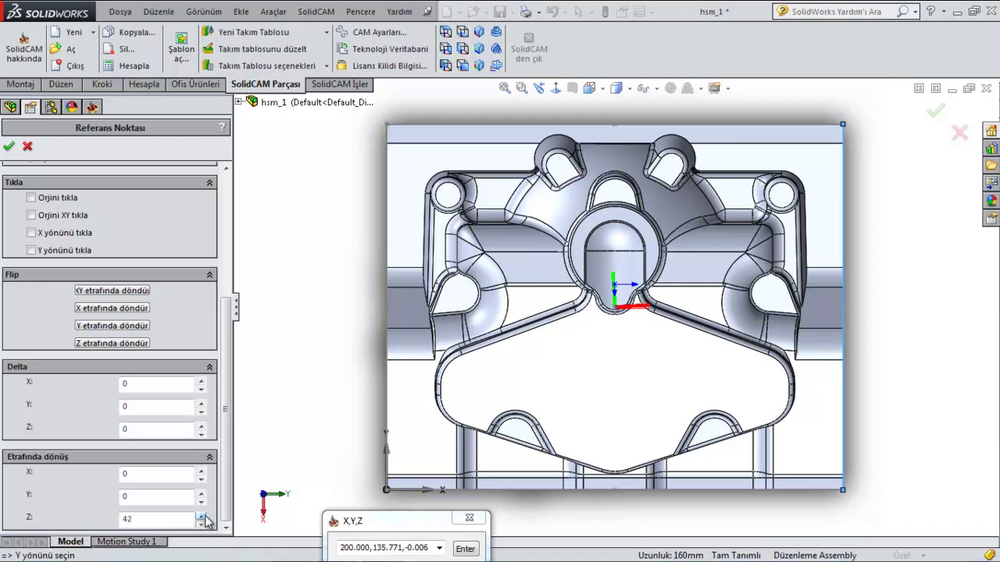
pyautogui.click(201, 523)
pyautogui.click(10, 148)
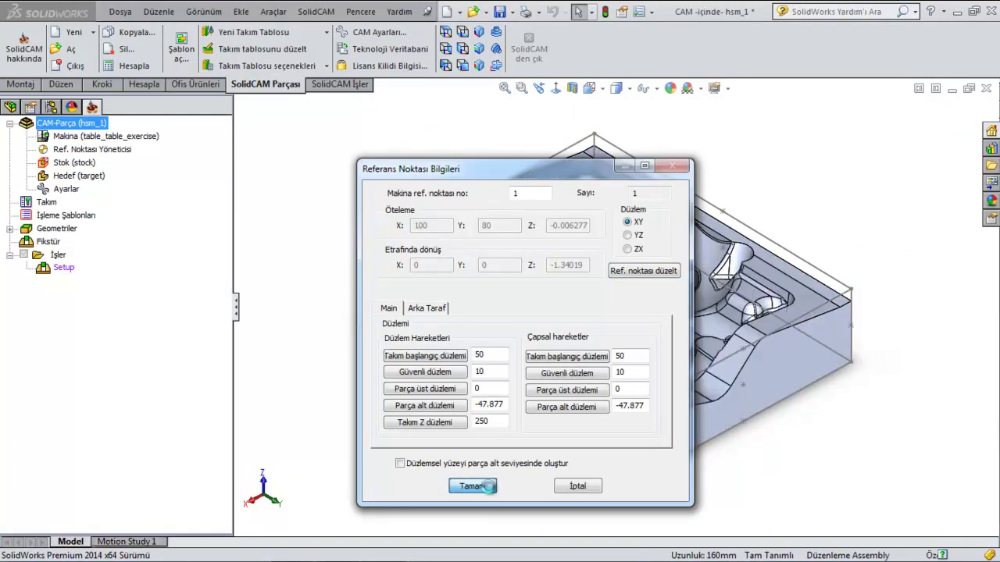
# - Accept the new reference point and confirm the hsm_1 part data with its stock
pyautogui.click(489, 487)
pyautogui.click(11, 148)
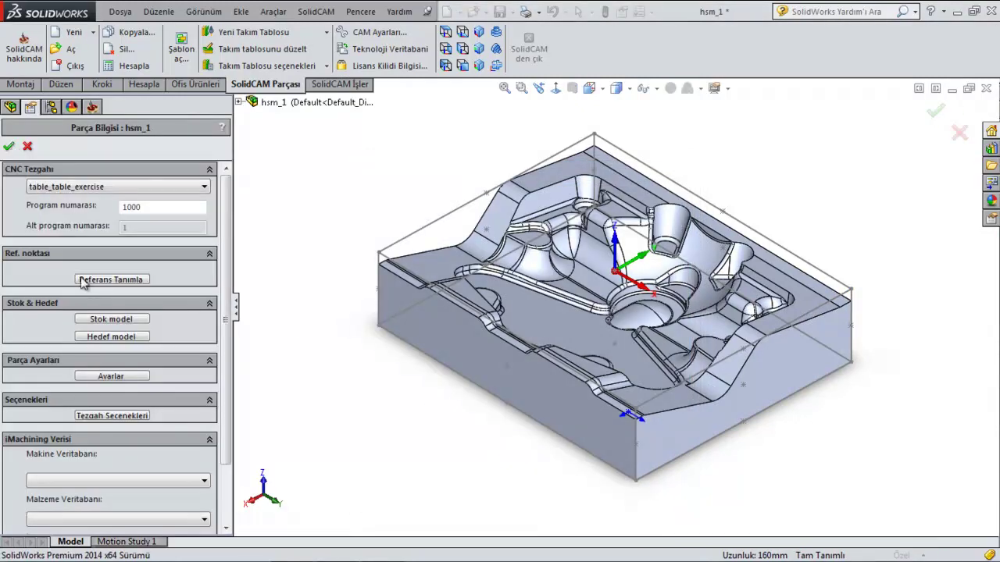
pyautogui.click(9, 148)
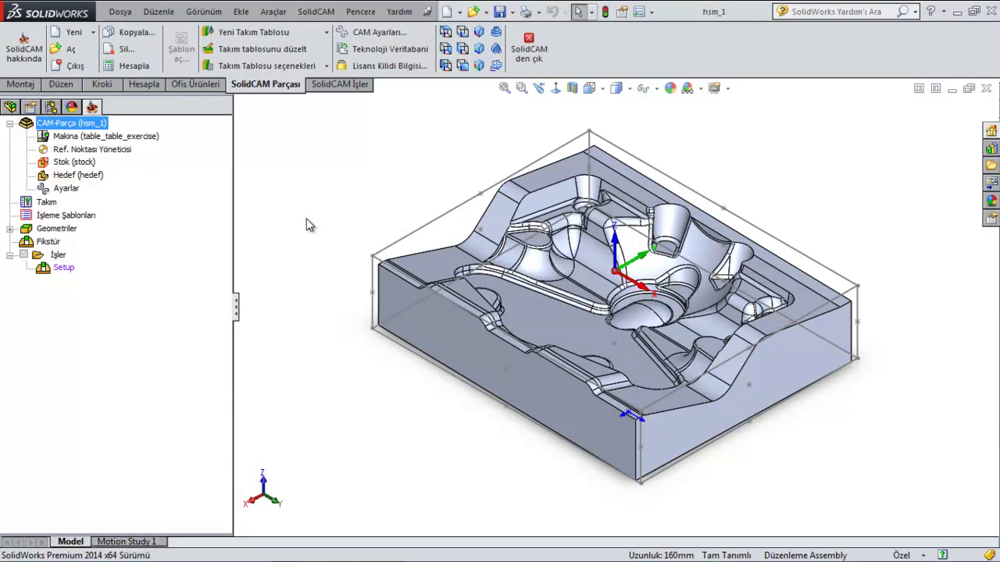
# - Preview the stock block on its own and rotate it to inspect
pyautogui.rightClick(75, 164)
pyautogui.click(109, 200)
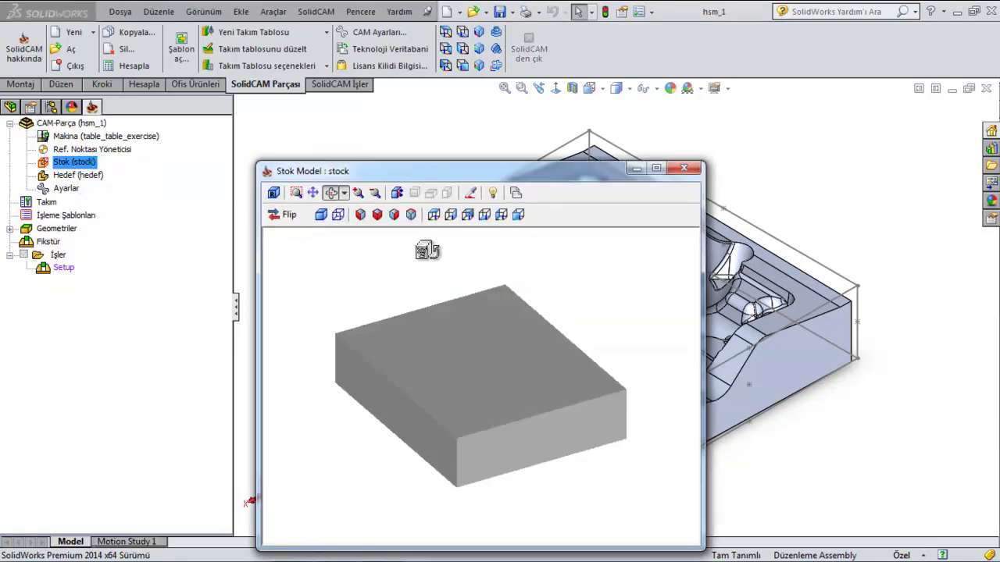
pyautogui.moveTo(513, 334); pyautogui.dragTo(500, 326)
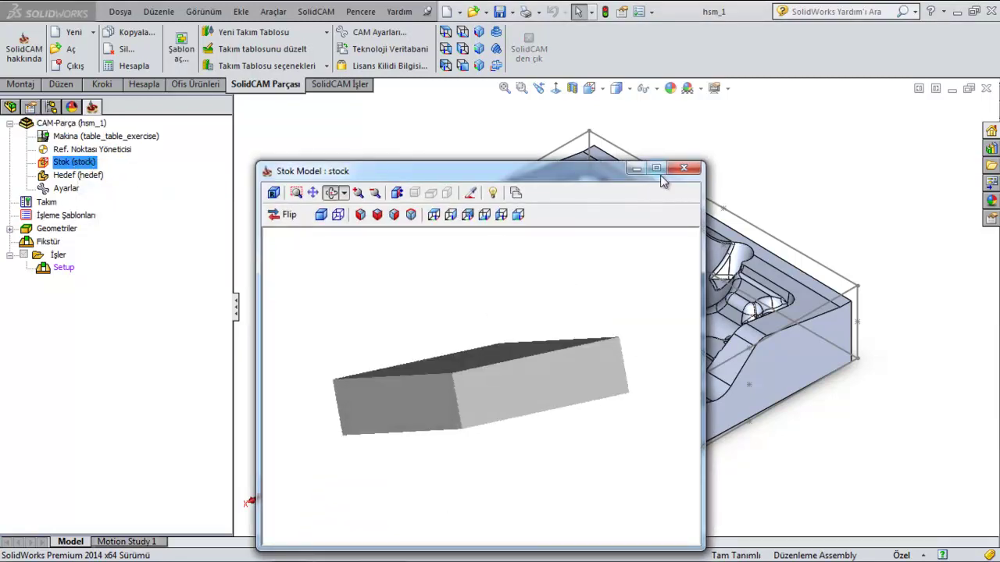
pyautogui.click(683, 168)
# - Switch to the İşler machining-operations commands, orbiting the part for a better view
pyautogui.moveTo(571, 323); pyautogui.dragTo(629, 390, button='middle')
pyautogui.click(340, 85)
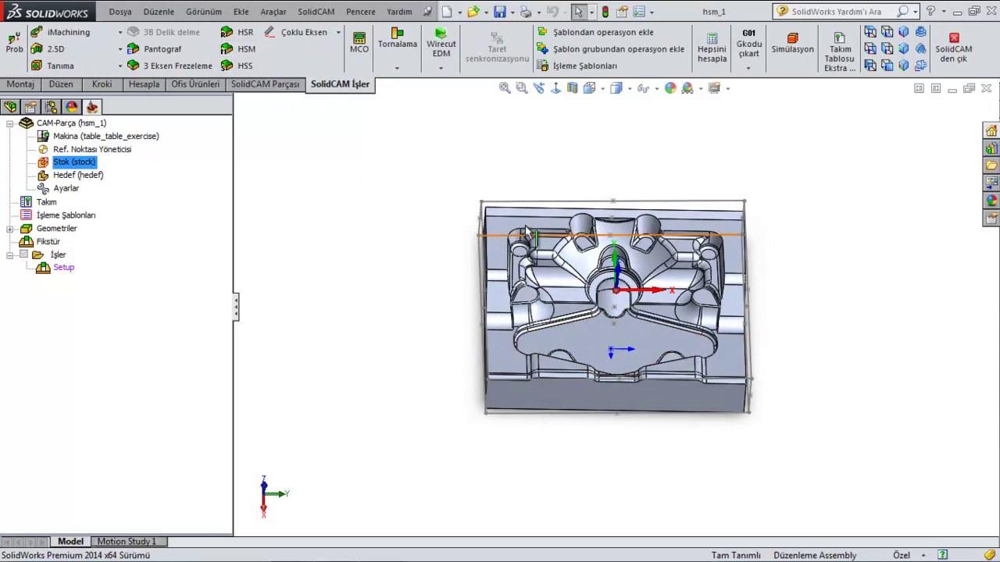
pyautogui.moveTo(672, 328)
pyautogui.mouseDown(button='middle')
pyautogui.moveTo(673, 272)
pyautogui.moveTo(652, 286)
pyautogui.mouseUp(button='middle')
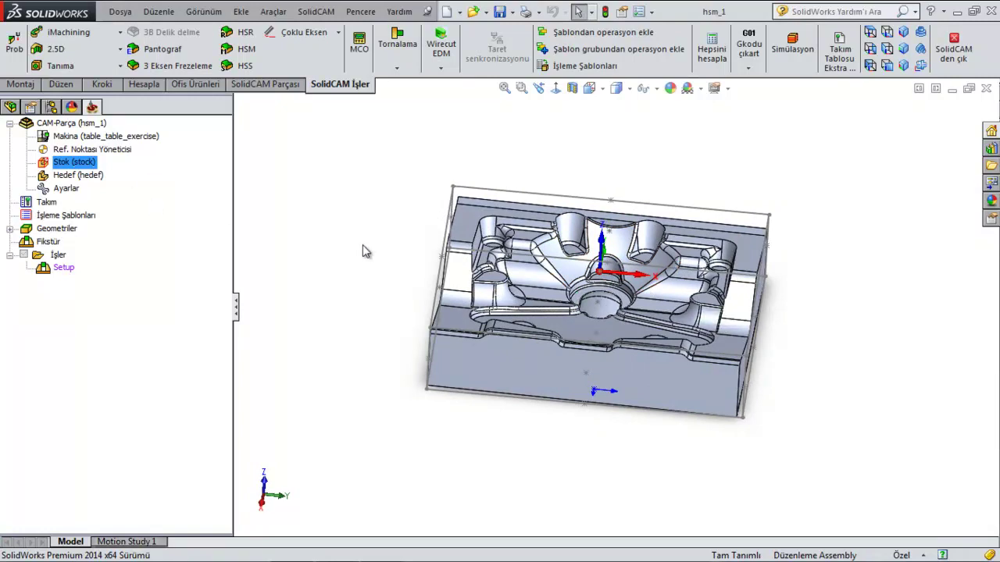
pyautogui.moveTo(362, 245); pyautogui.dragTo(353, 266, button='middle')
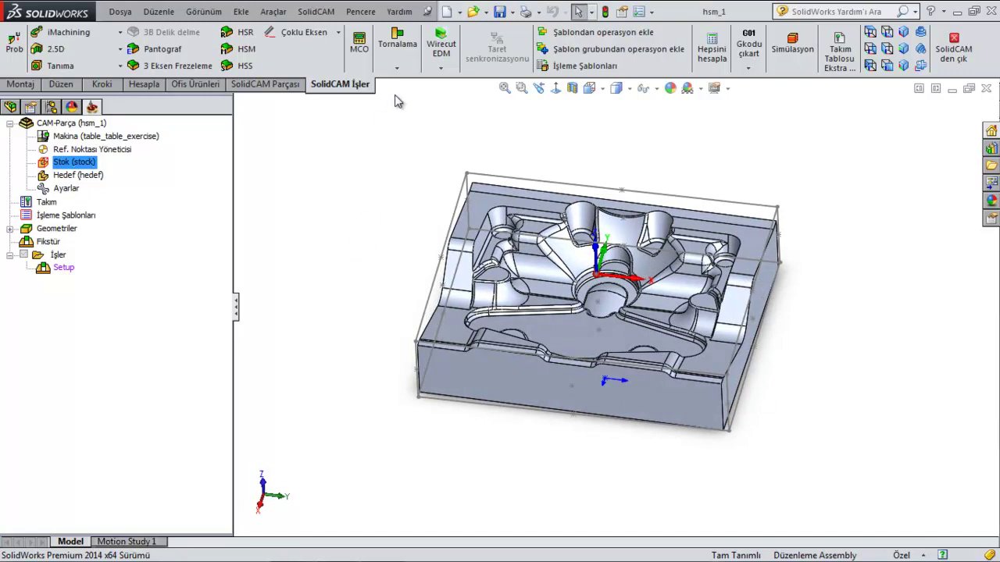
# - Open a new HSM operation to check its technologies, then exit without saving
pyautogui.click(246, 48)
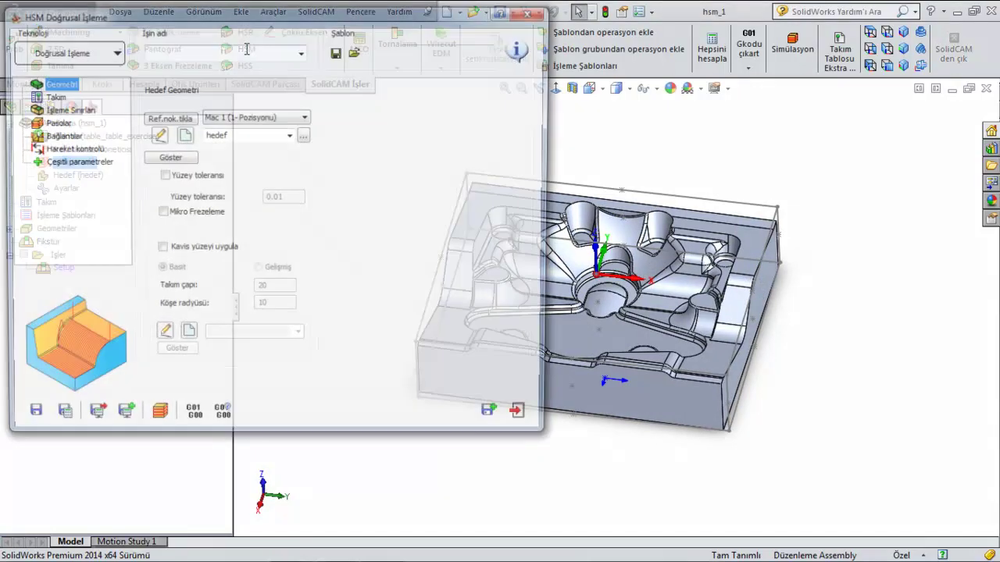
pyautogui.click(88, 52)
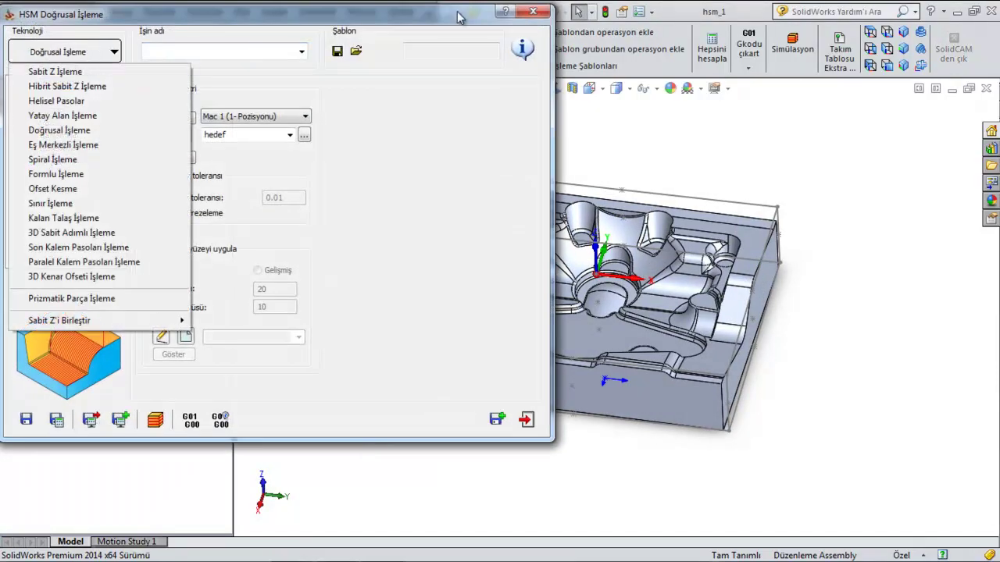
pyautogui.click(451, 351)
pyautogui.click(525, 419)
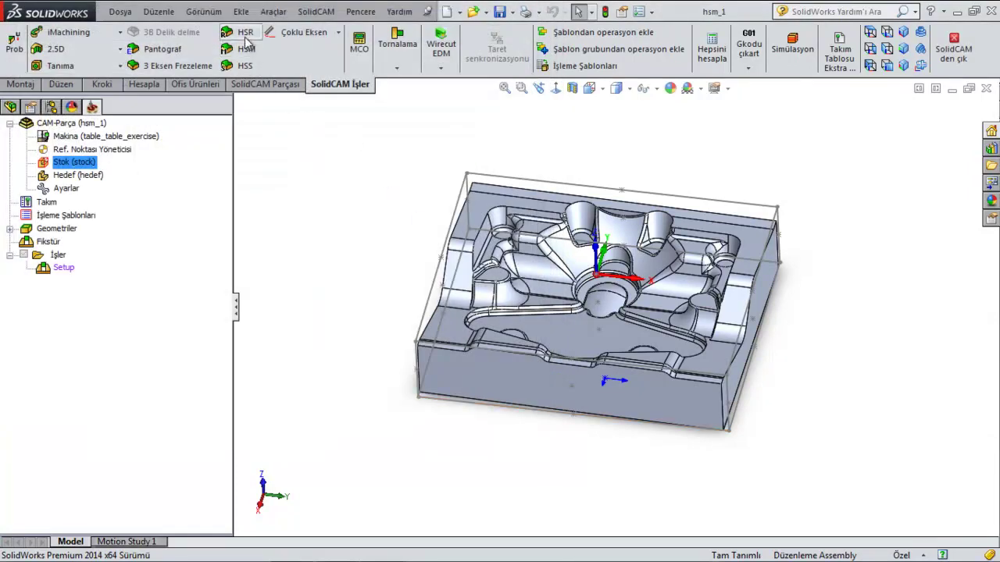
# - Start an HSR Kontur Kaba İşleme operation and bring up its tool selection list
pyautogui.click(245, 35)
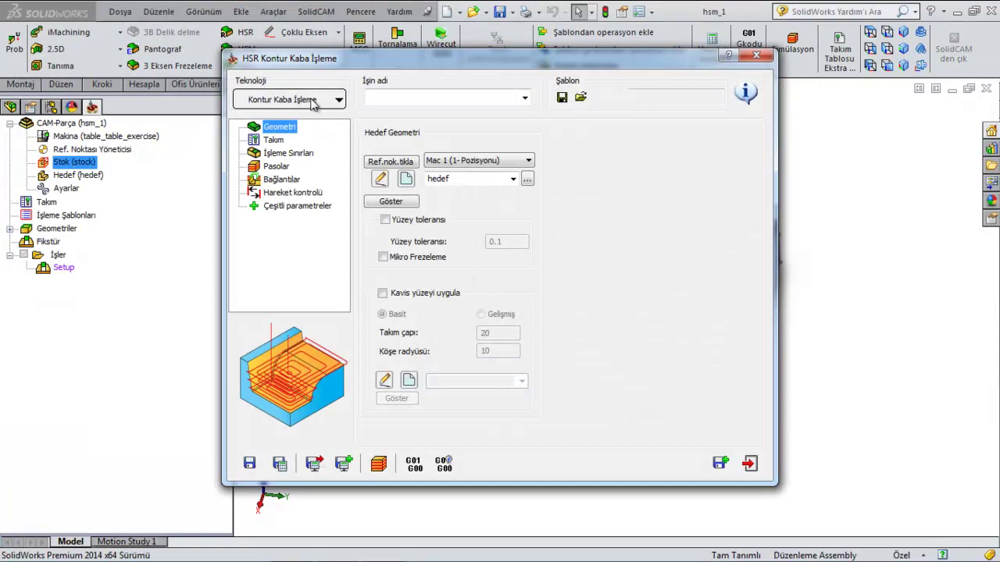
pyautogui.click(313, 103)
pyautogui.click(307, 119)
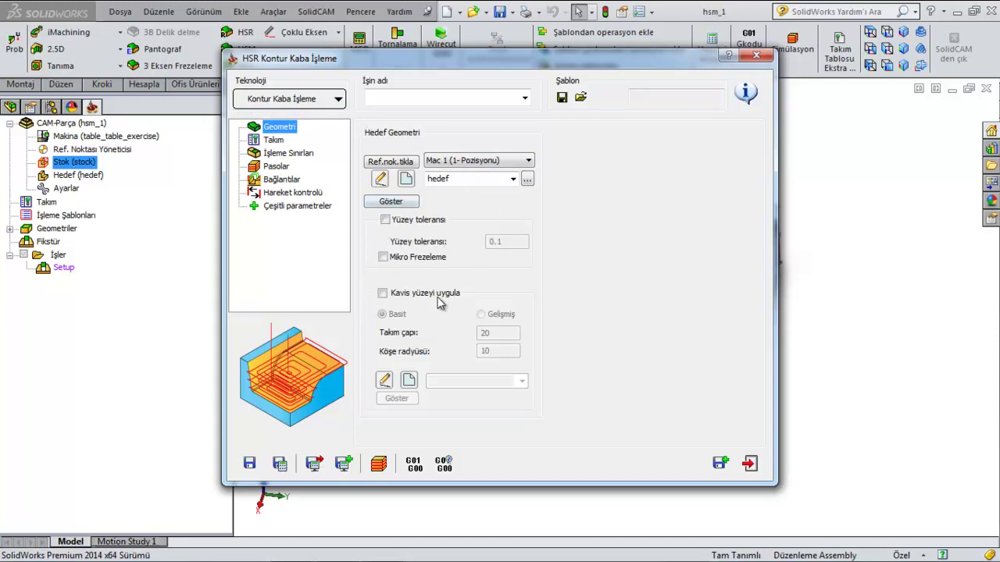
pyautogui.click(272, 144)
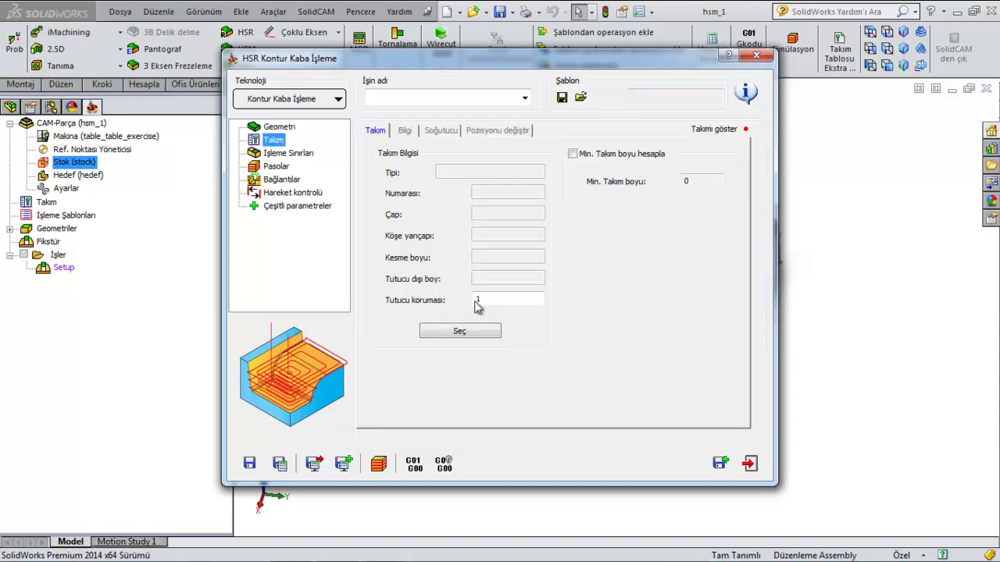
pyautogui.click(461, 333)
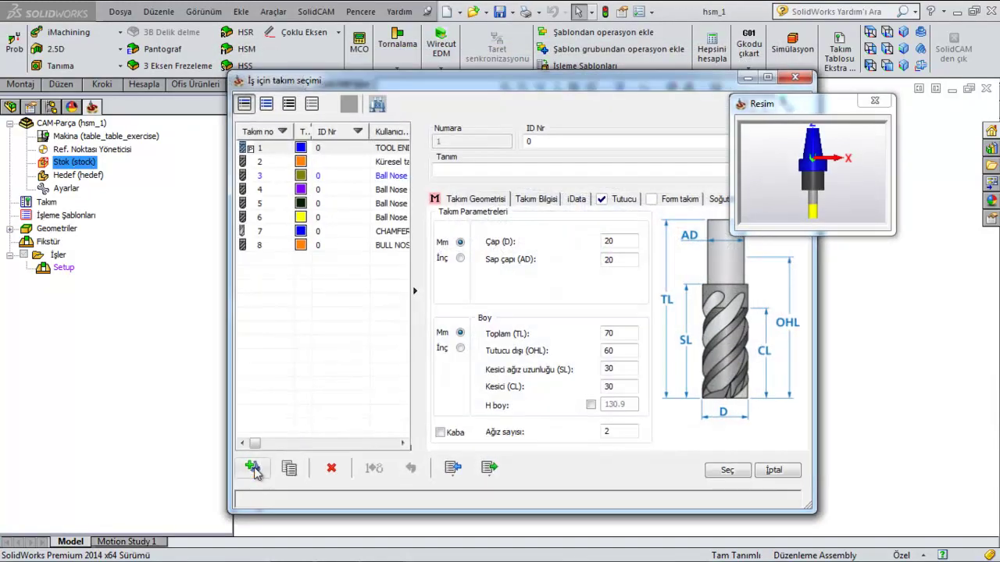
# - Assign tool 1, the 20 mm end mill, to HSR_R_Cont_hedef and reopen the tool list
pyautogui.click(719, 412)
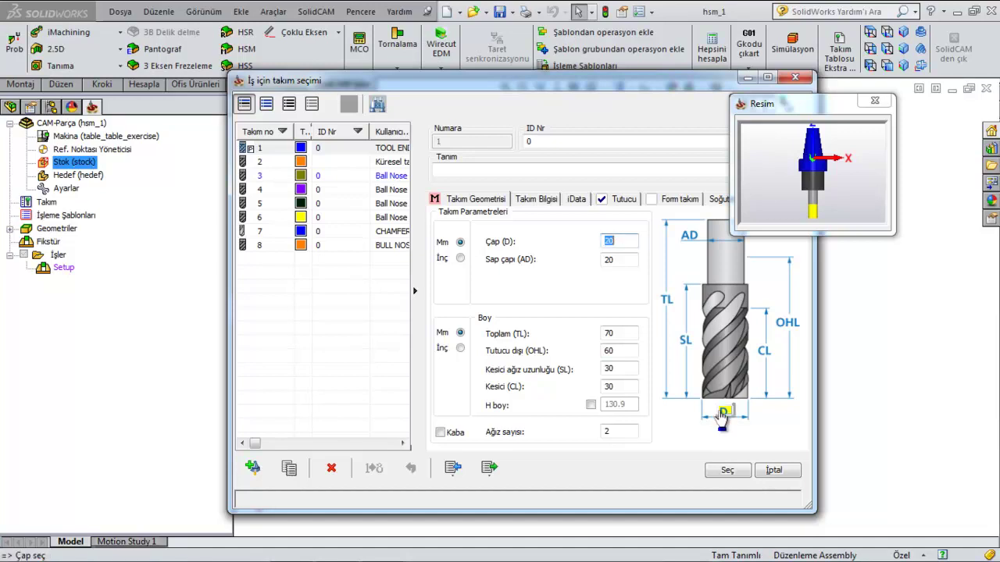
pyautogui.click(738, 472)
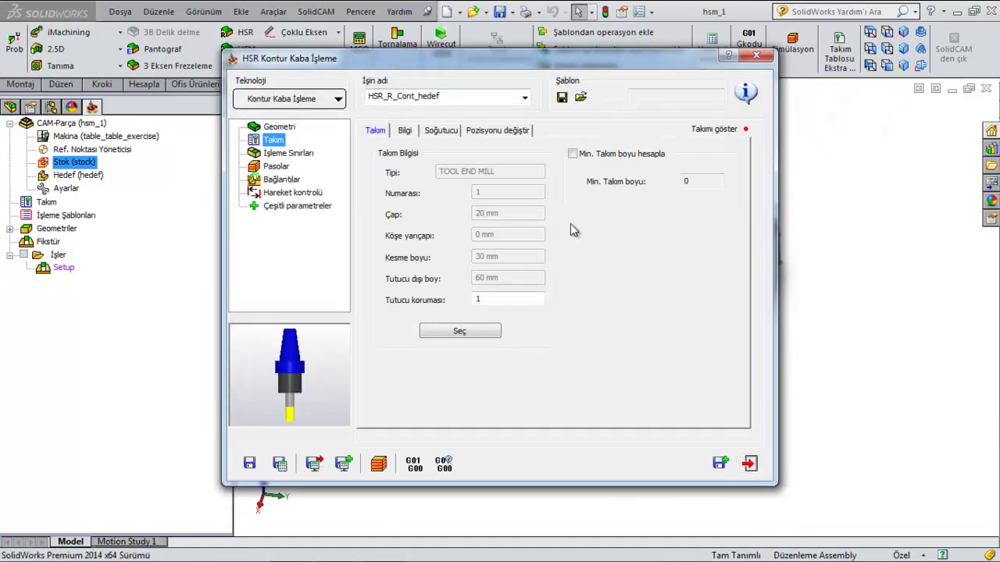
pyautogui.click(406, 132)
pyautogui.click(439, 132)
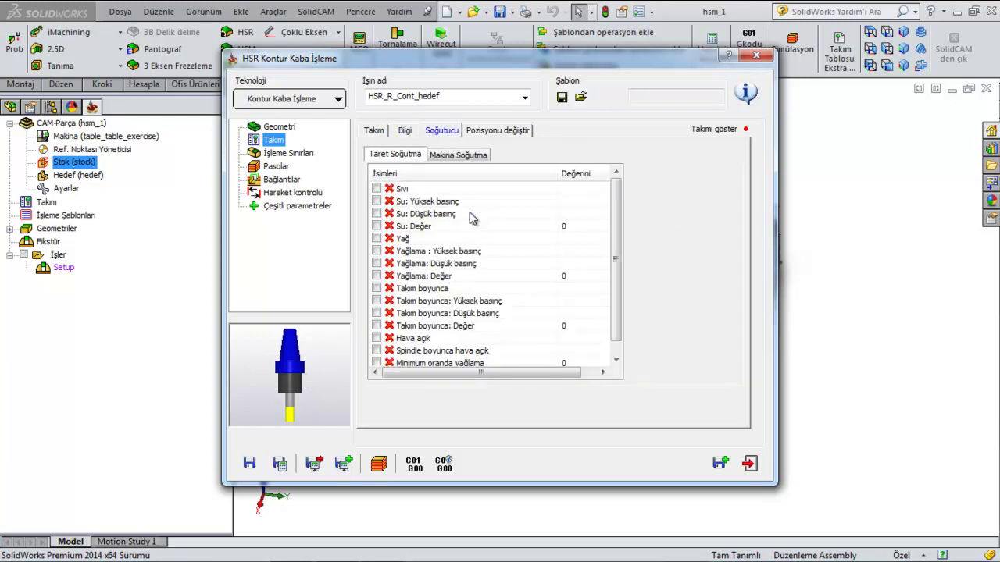
pyautogui.click(506, 132)
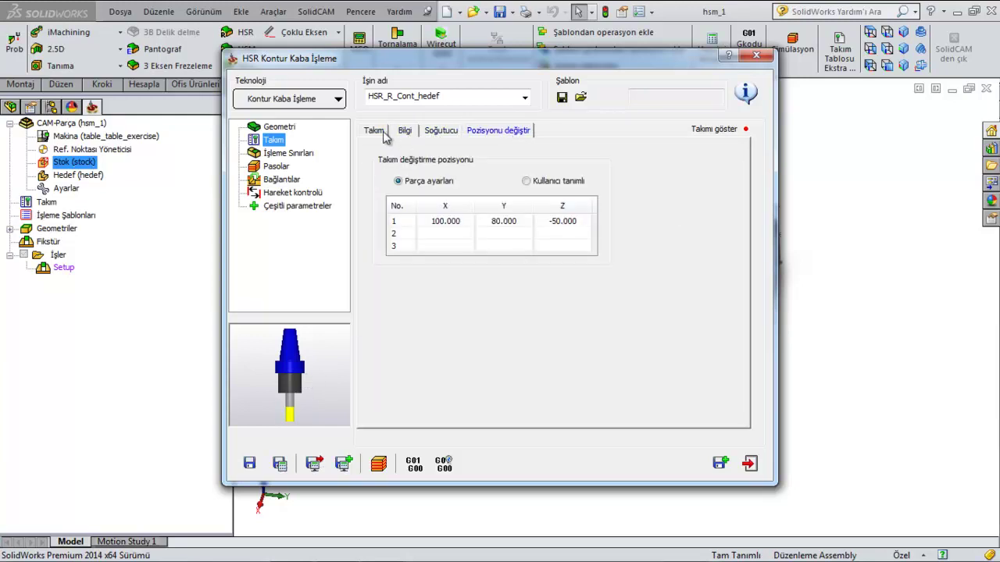
pyautogui.click(375, 132)
pyautogui.click(473, 331)
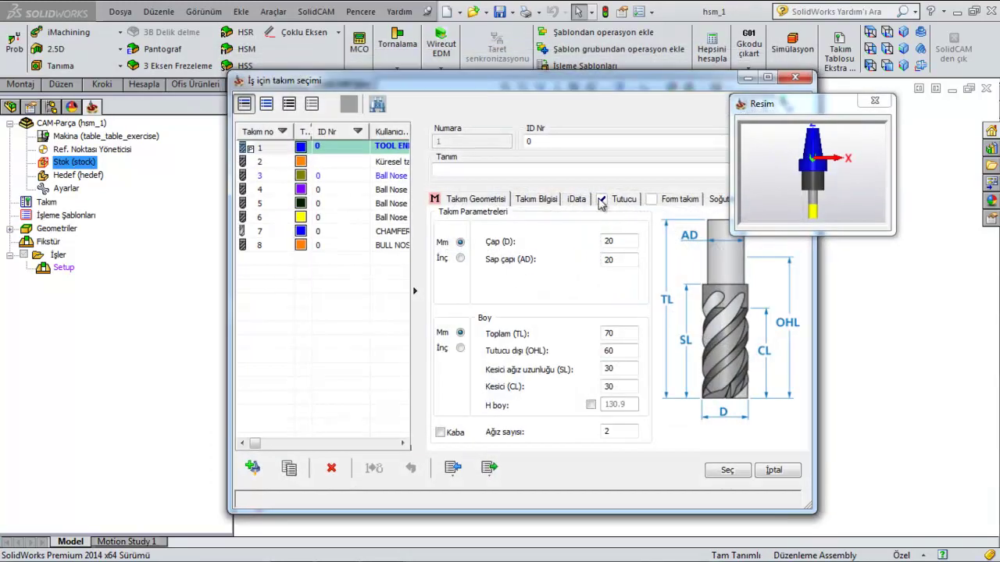
# - Compare the holders of tools 1, 2 and 4 in the tool selection list
pyautogui.click(603, 201)
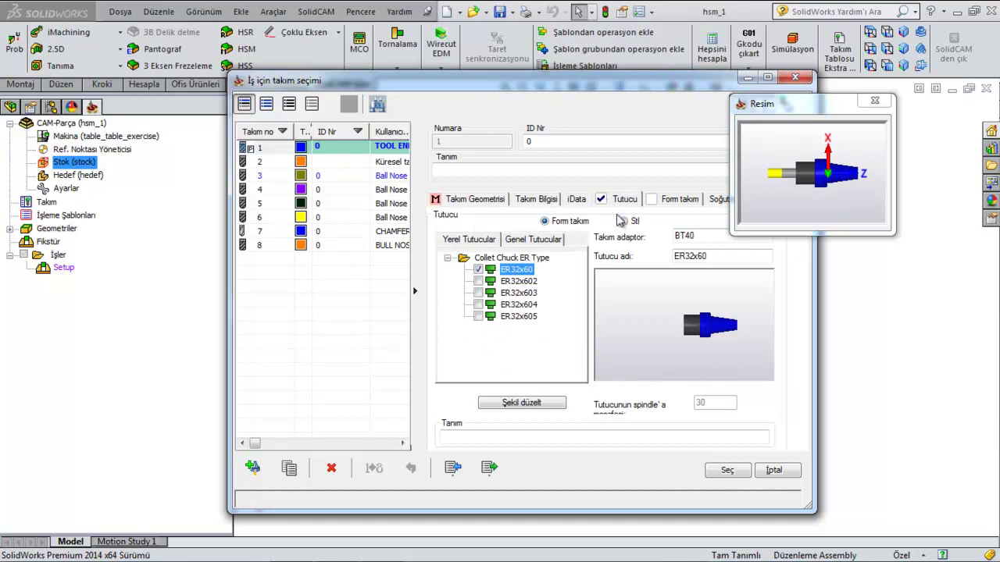
pyautogui.moveTo(662, 83); pyautogui.dragTo(592, 85)
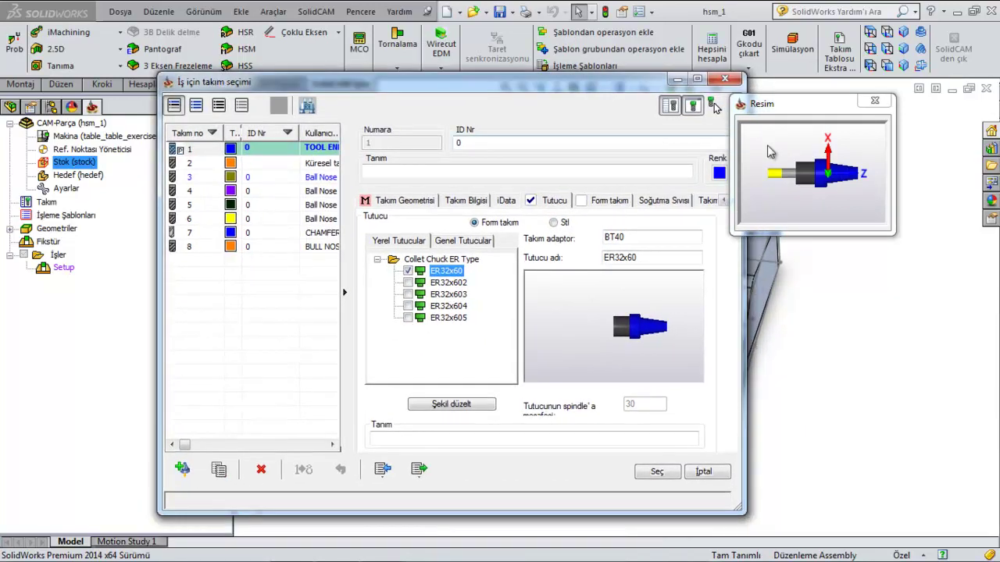
pyautogui.click(874, 101)
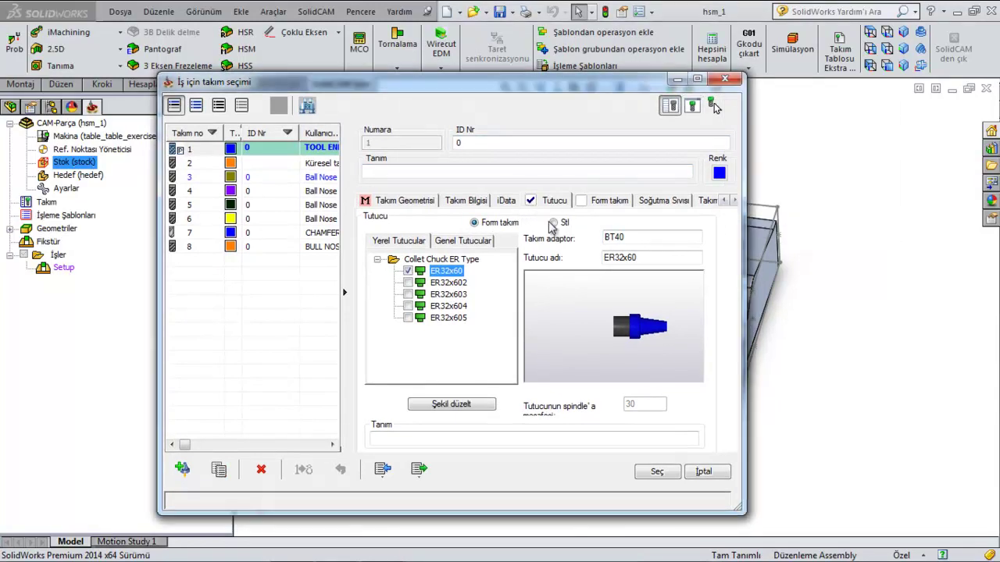
pyautogui.moveTo(578, 93); pyautogui.dragTo(603, 53)
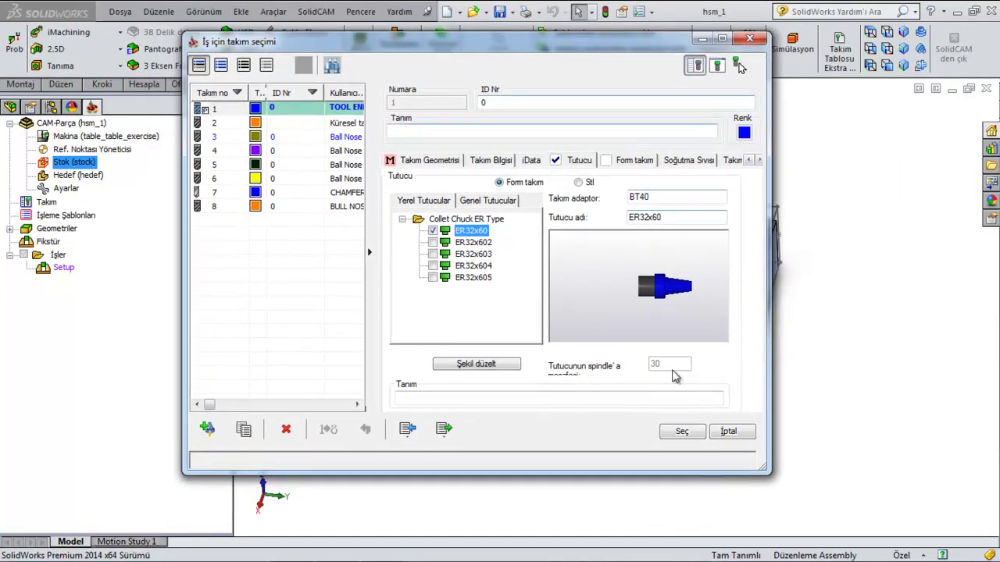
pyautogui.click(259, 125)
pyautogui.click(262, 148)
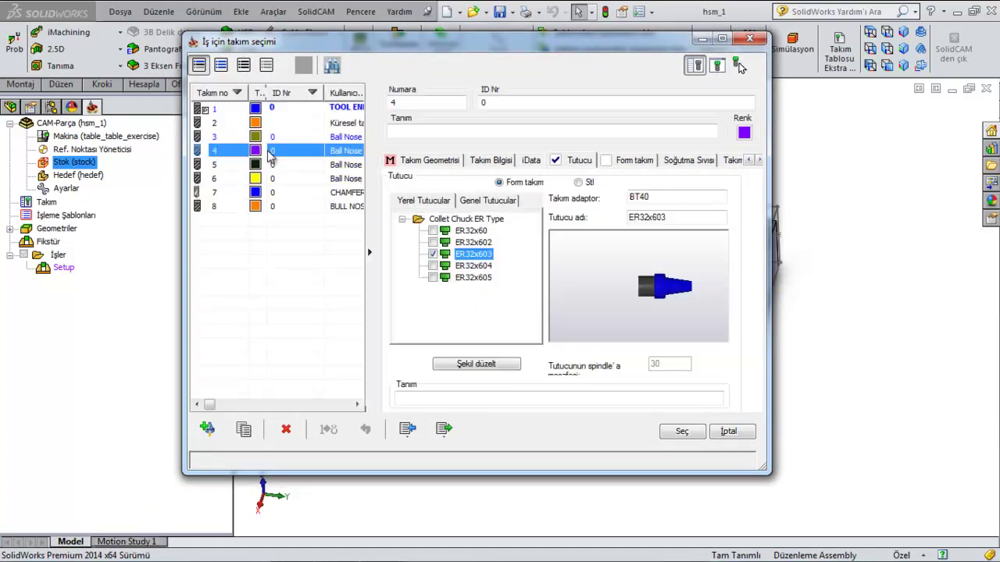
pyautogui.click(286, 112)
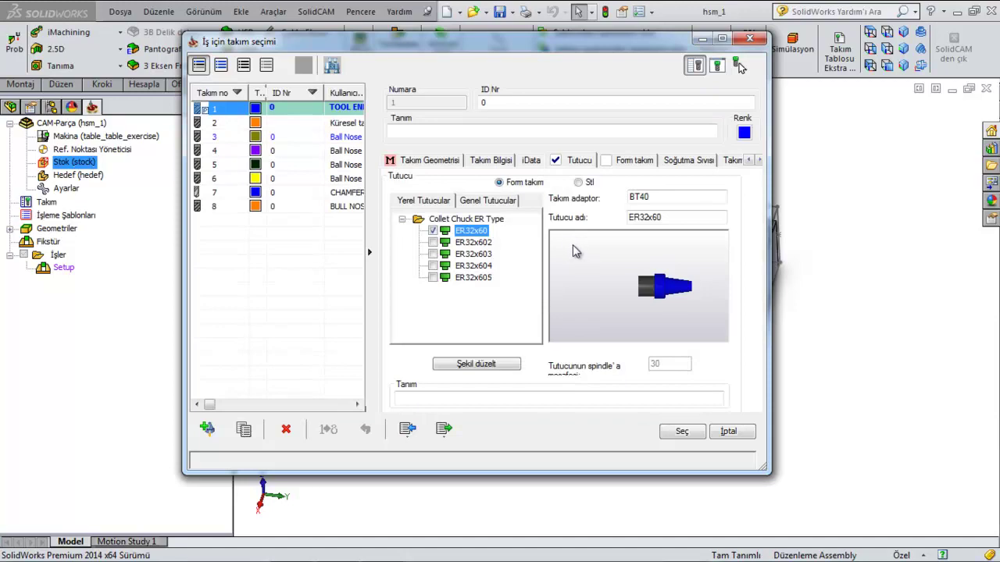
# - Recheck tool 1's dimensions and holder, then show its feeds and 2500 rpm spindle speed
pyautogui.click(422, 162)
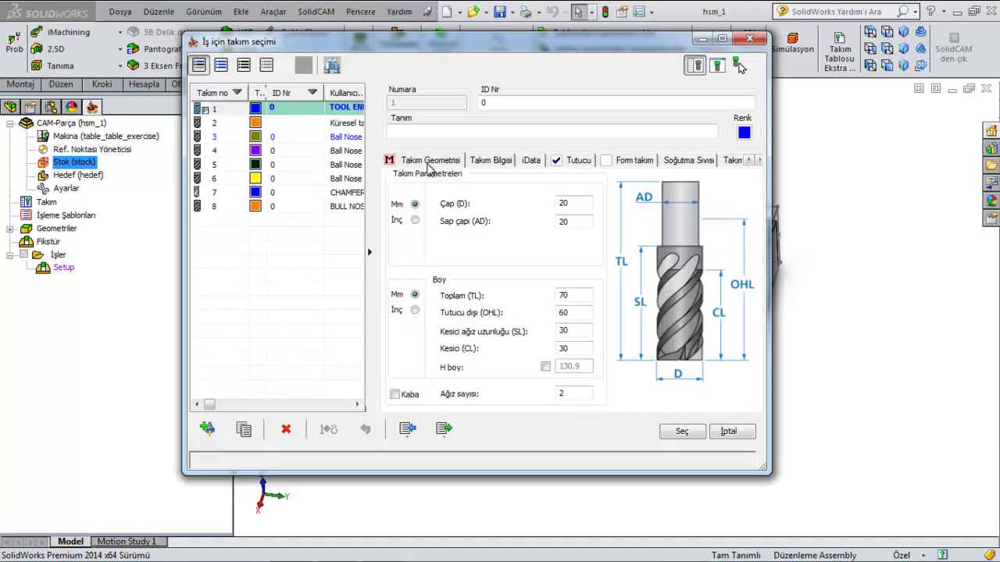
pyautogui.click(576, 160)
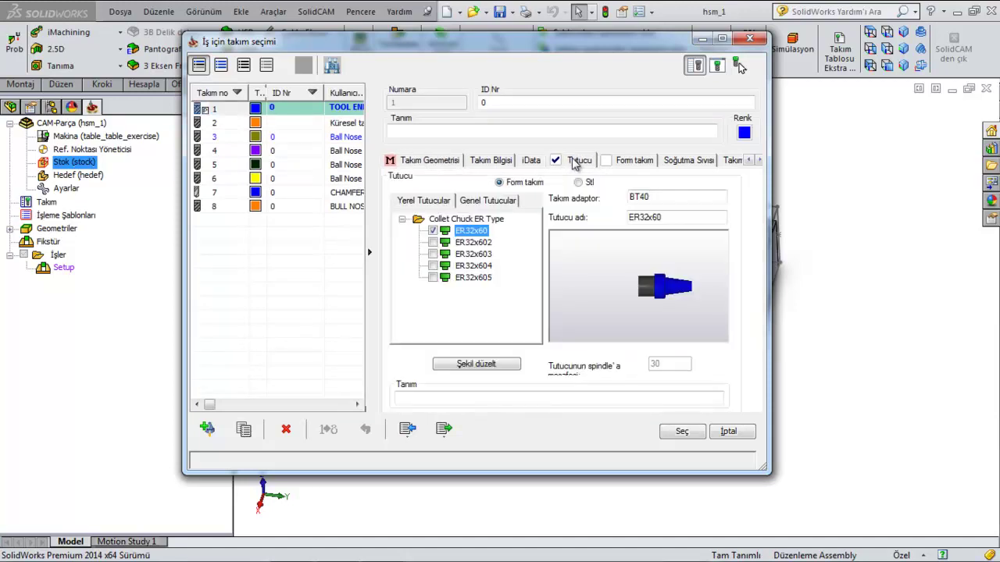
pyautogui.moveTo(642, 290); pyautogui.dragTo(625, 312)
pyautogui.click(730, 432)
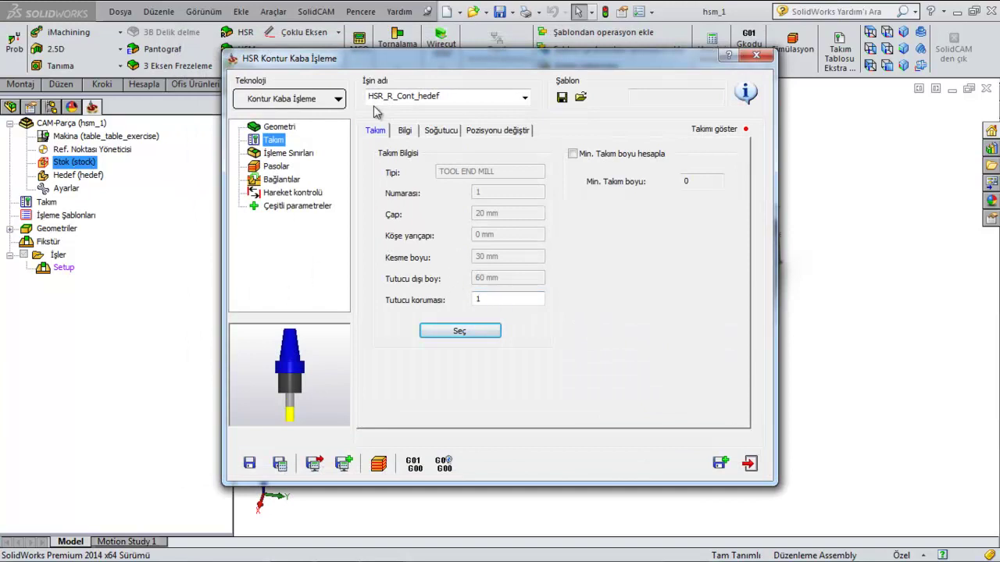
pyautogui.click(408, 131)
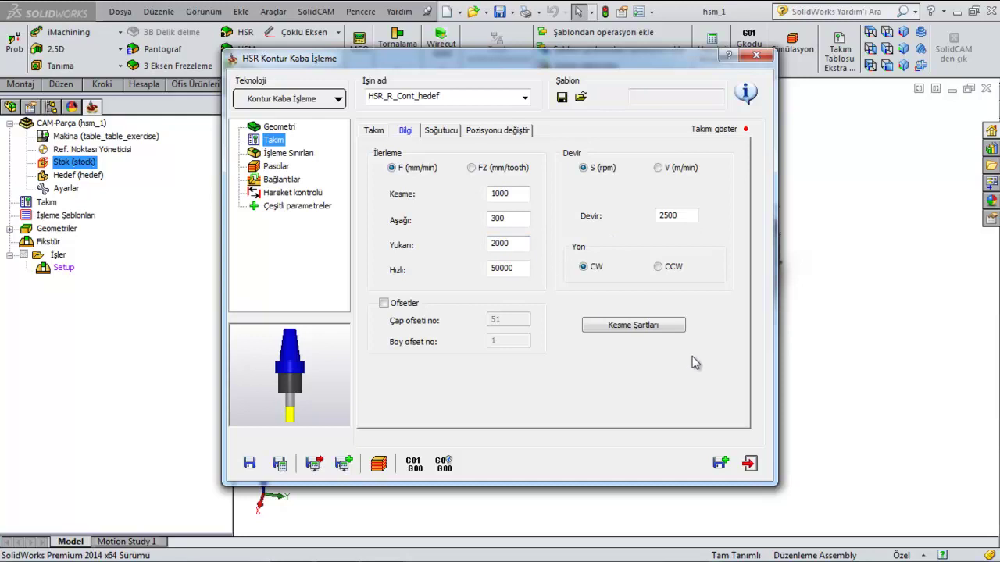
# - Preview the automatic AUTO_target_Box_Home_1 machining boundary on the part from a top view
pyautogui.click(287, 154)
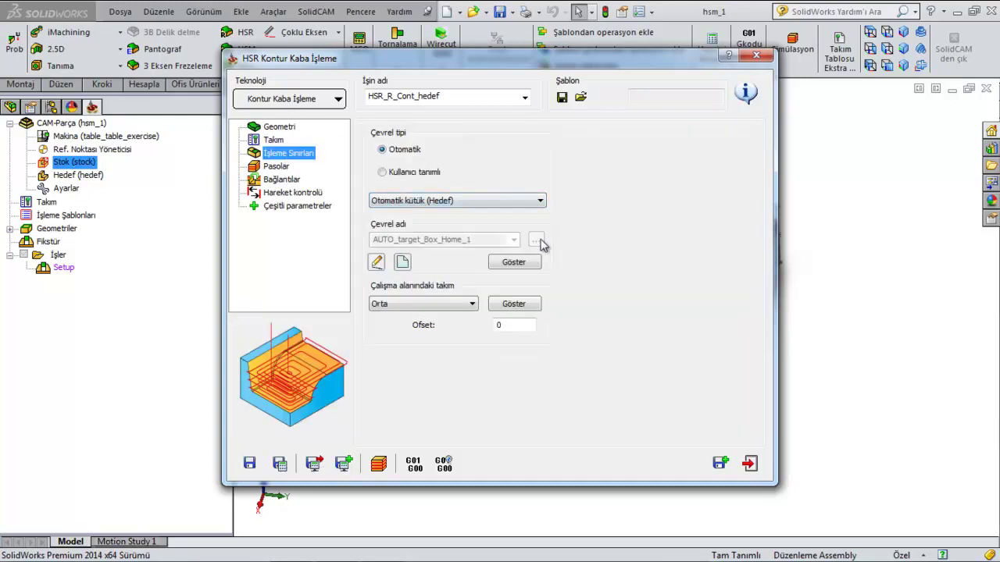
pyautogui.click(525, 266)
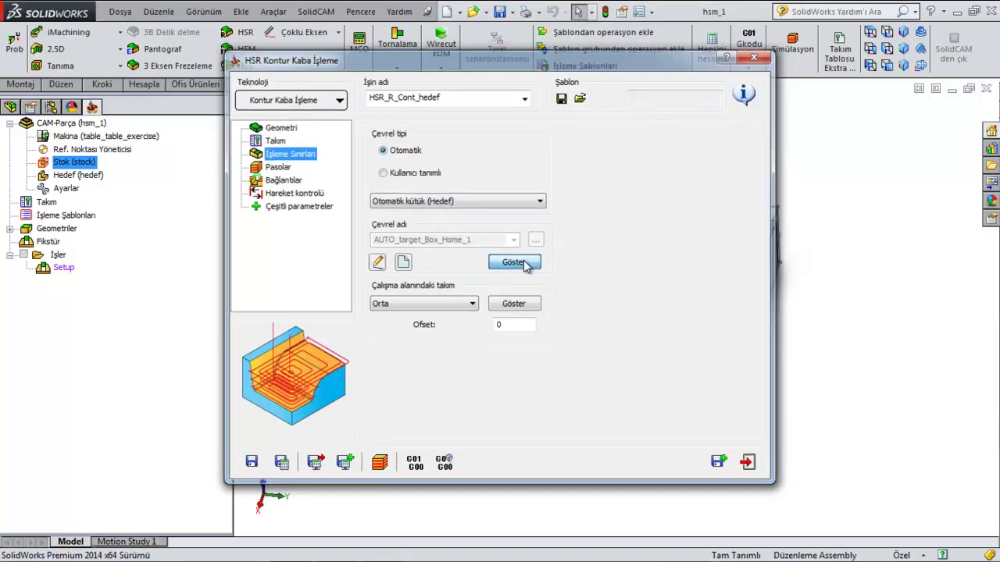
pyautogui.moveTo(527, 269); pyautogui.dragTo(515, 343, button='middle')
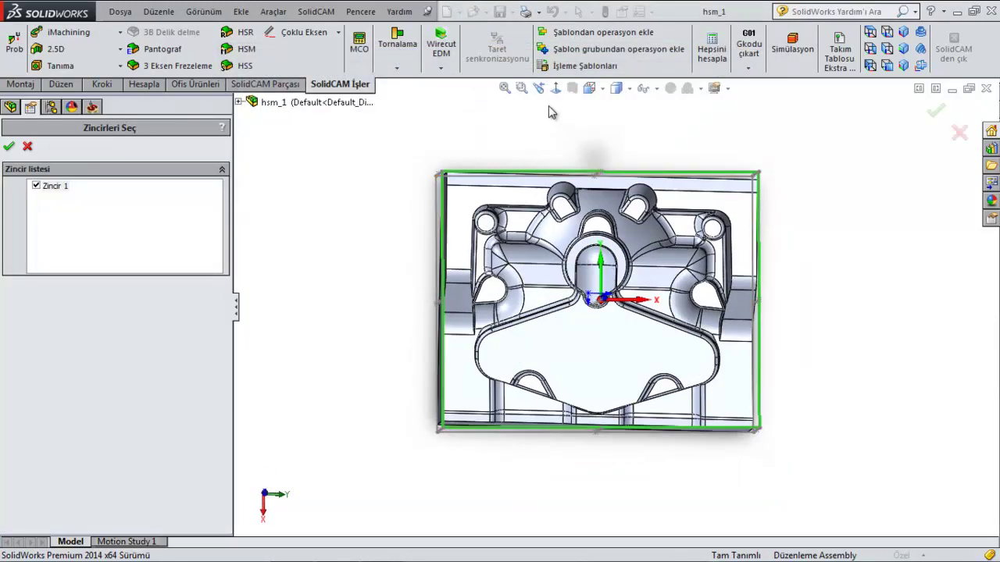
pyautogui.click(556, 88)
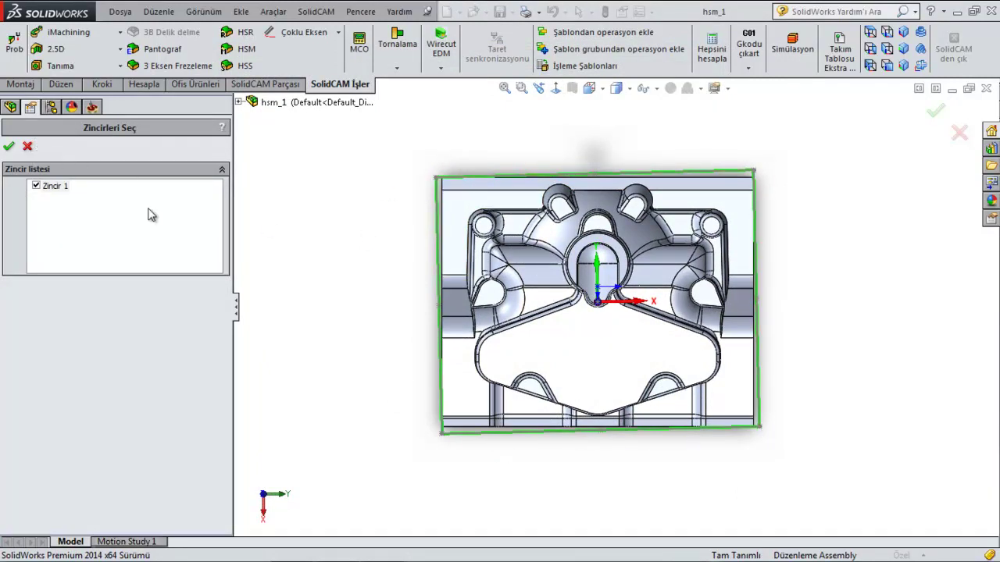
pyautogui.click(27, 146)
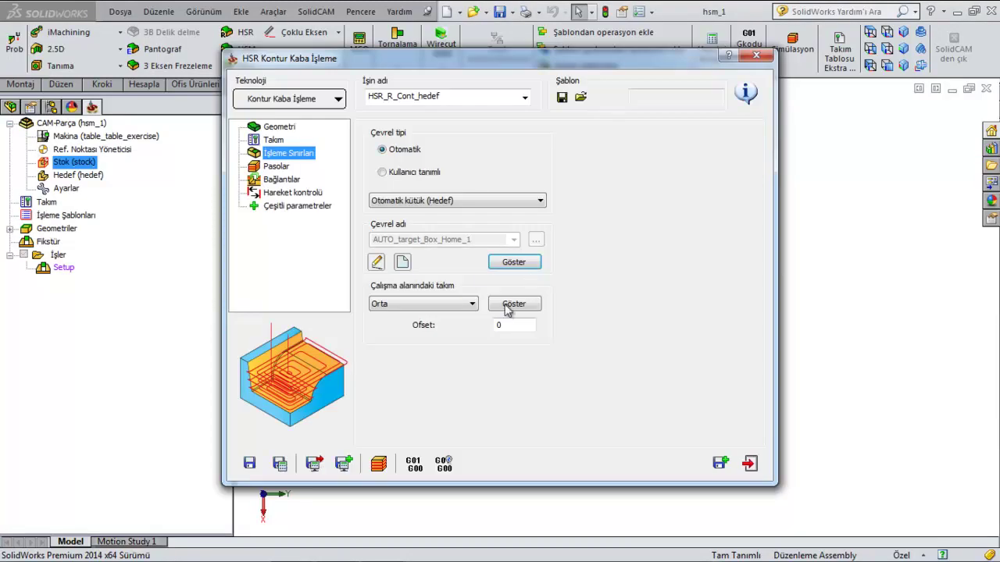
# - Keep the tool centred (Orta) on the boundary with offset 0, and move the dialog aside
pyautogui.click(450, 305)
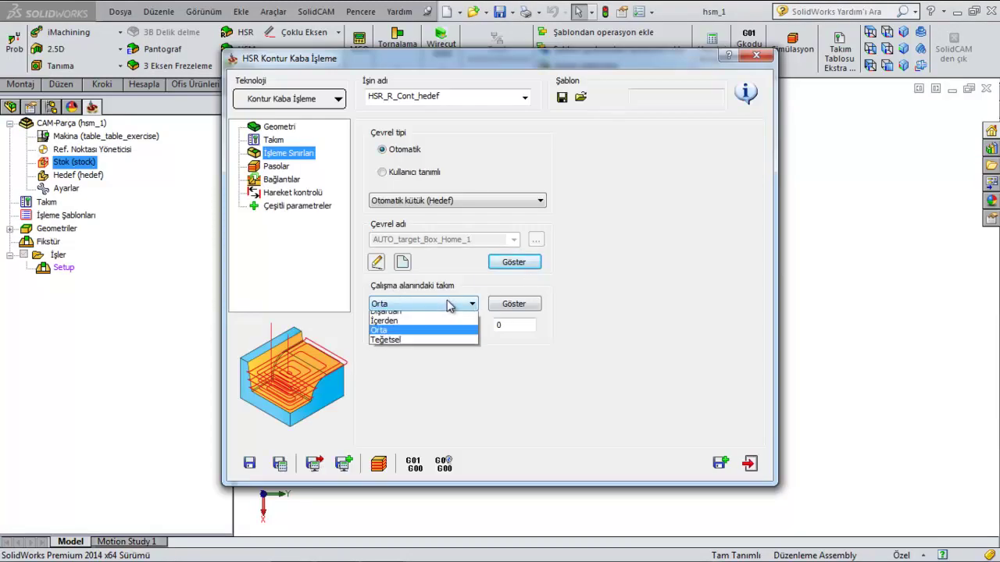
pyautogui.click(395, 336)
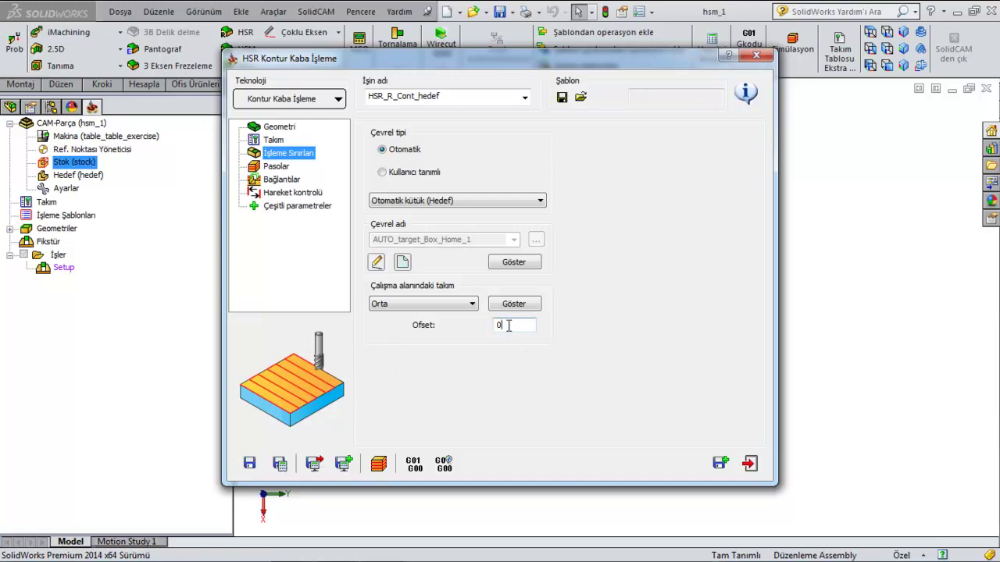
pyautogui.click(287, 167)
pyautogui.click(281, 153)
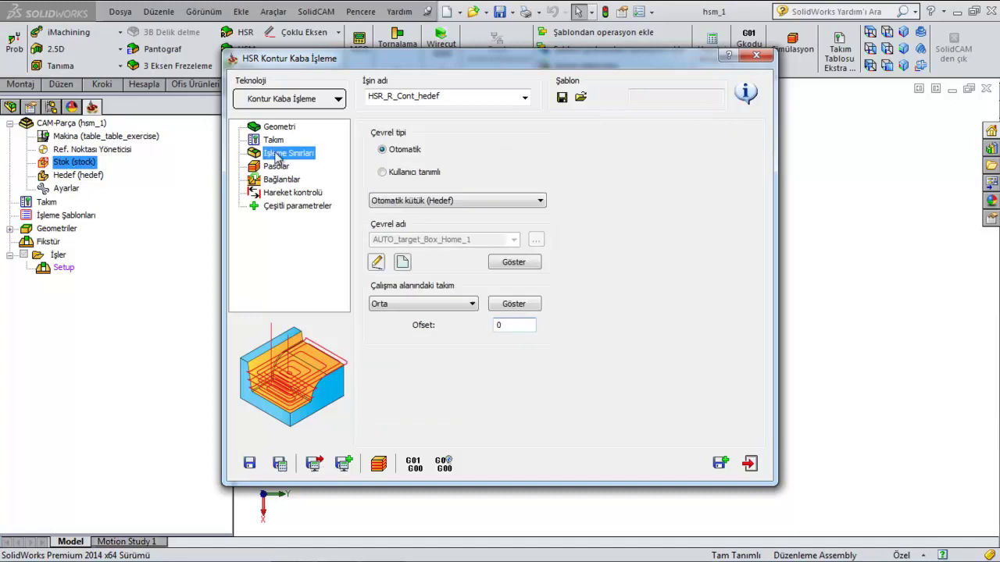
pyautogui.click(512, 325)
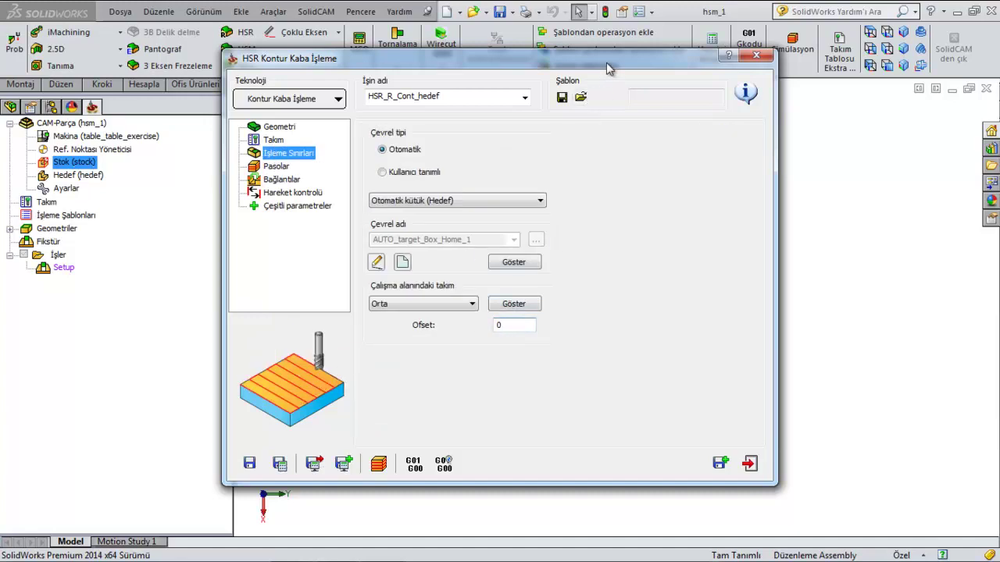
pyautogui.moveTo(607, 71); pyautogui.dragTo(528, 51)
pyautogui.scroll(-2, 706, 339)
pyautogui.scroll(5, 706, 339)
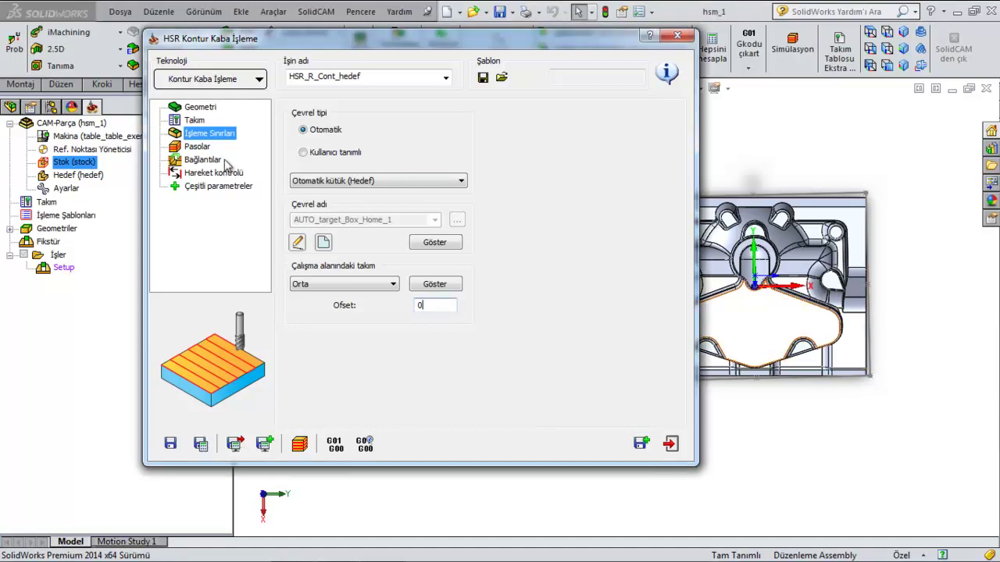
# - Set wall and floor stock to 0.5 and step-down to 2 in the pass settings
pyautogui.click(201, 147)
pyautogui.click(422, 169)
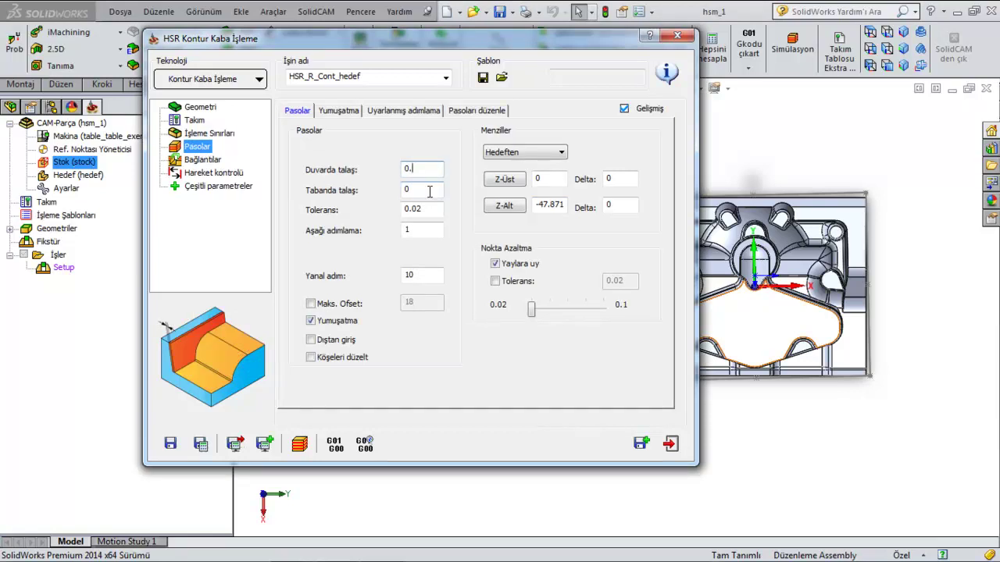
pyautogui.click(429, 192)
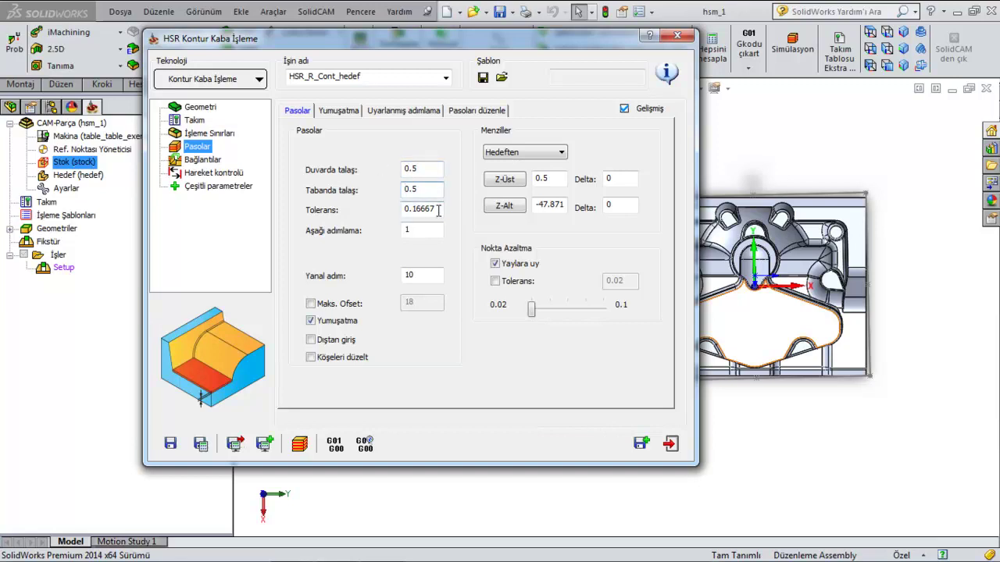
pyautogui.click(437, 209)
pyautogui.click(416, 229)
pyautogui.write('2')
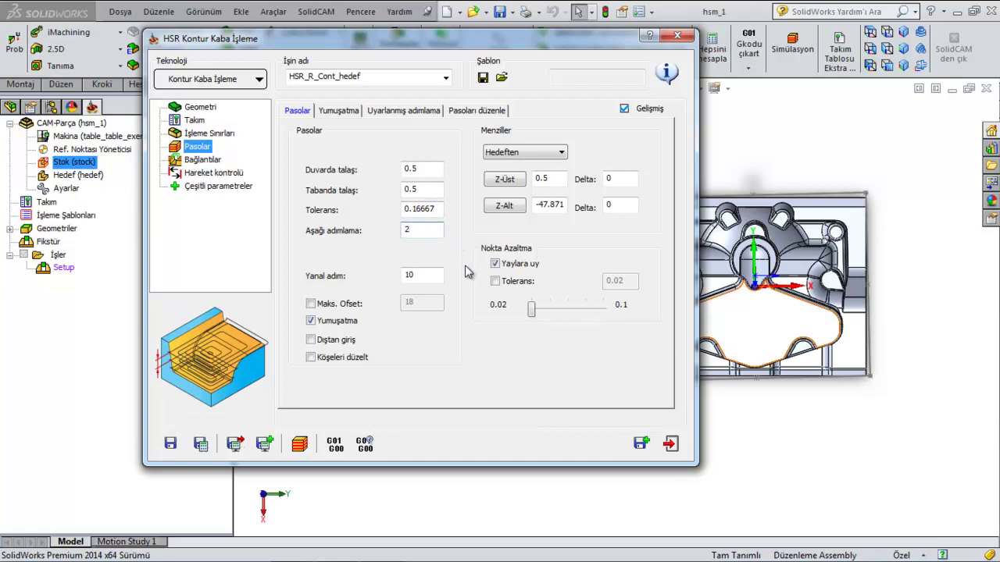
pyautogui.click(428, 275)
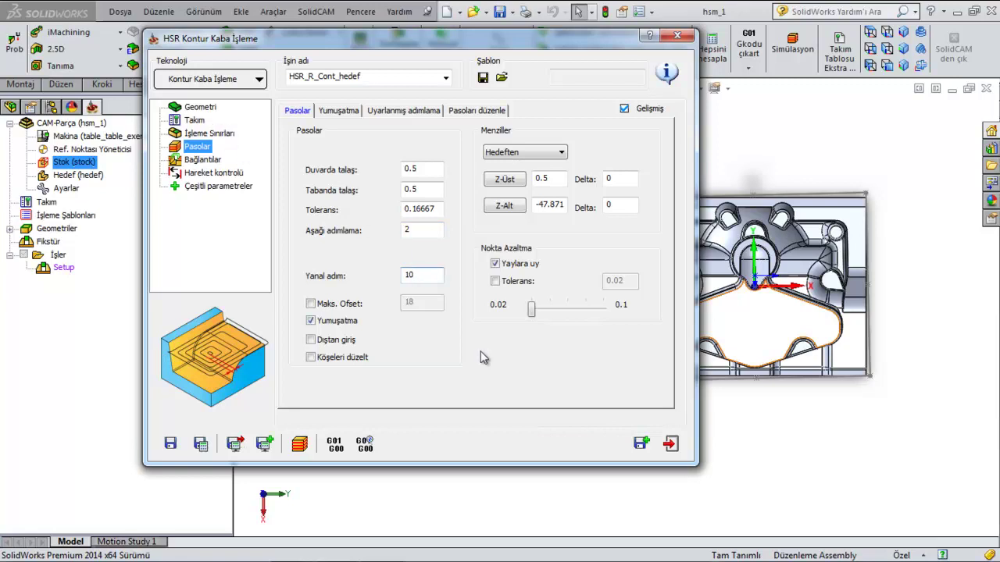
# - Enable entry from outside the material and review the Yumuşatma and Uyarlanmış adımlama settings
pyautogui.click(311, 340)
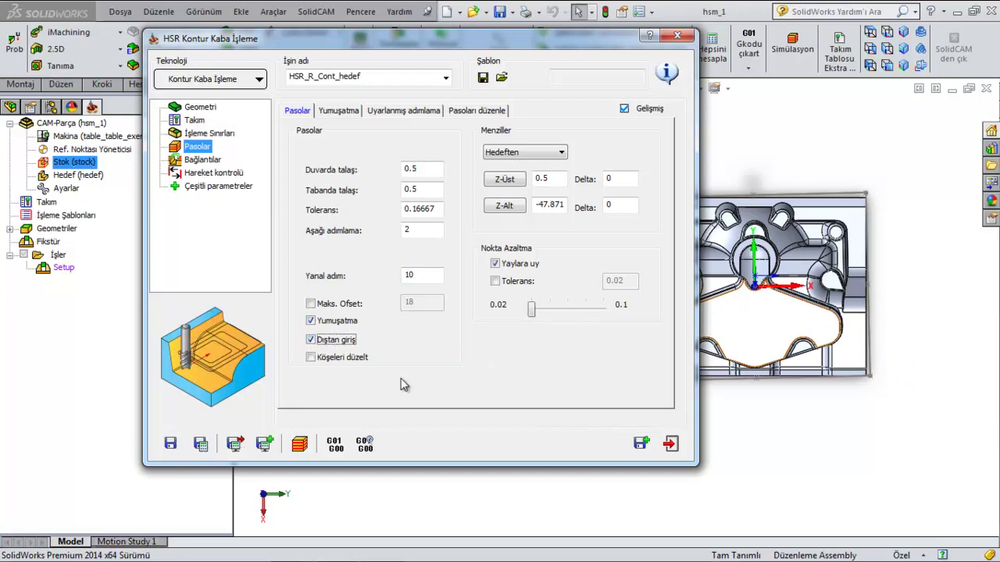
pyautogui.click(311, 357)
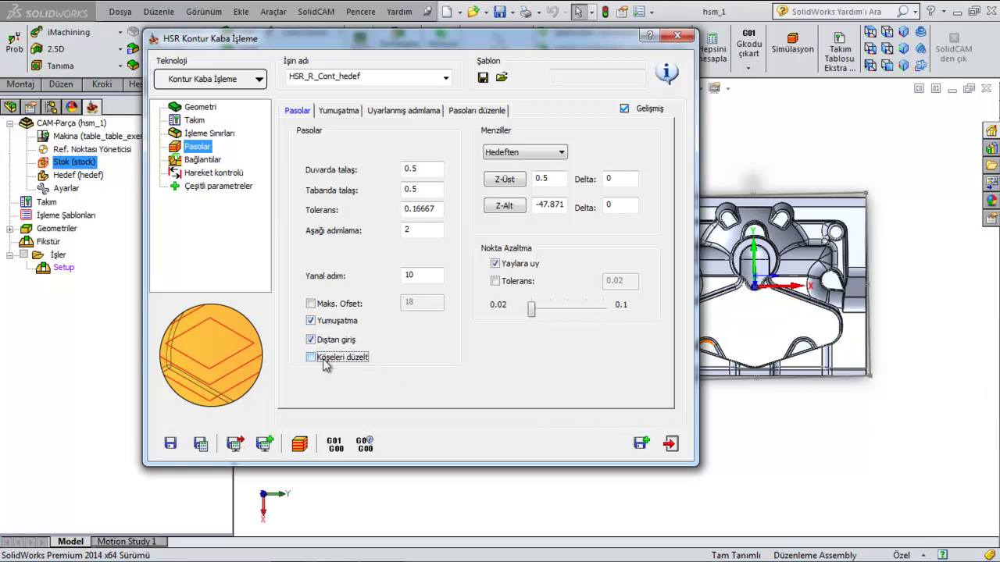
pyautogui.click(339, 114)
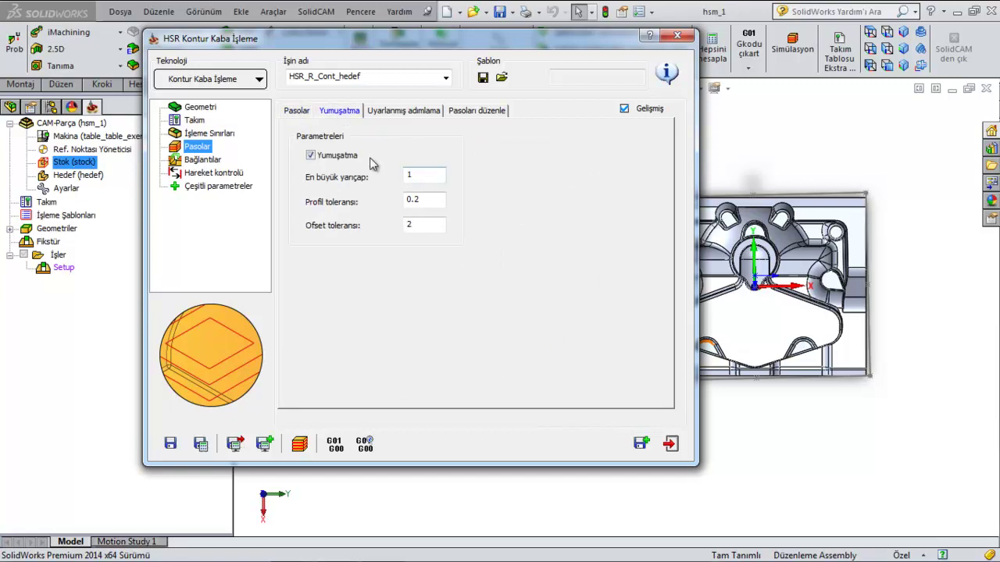
pyautogui.click(406, 114)
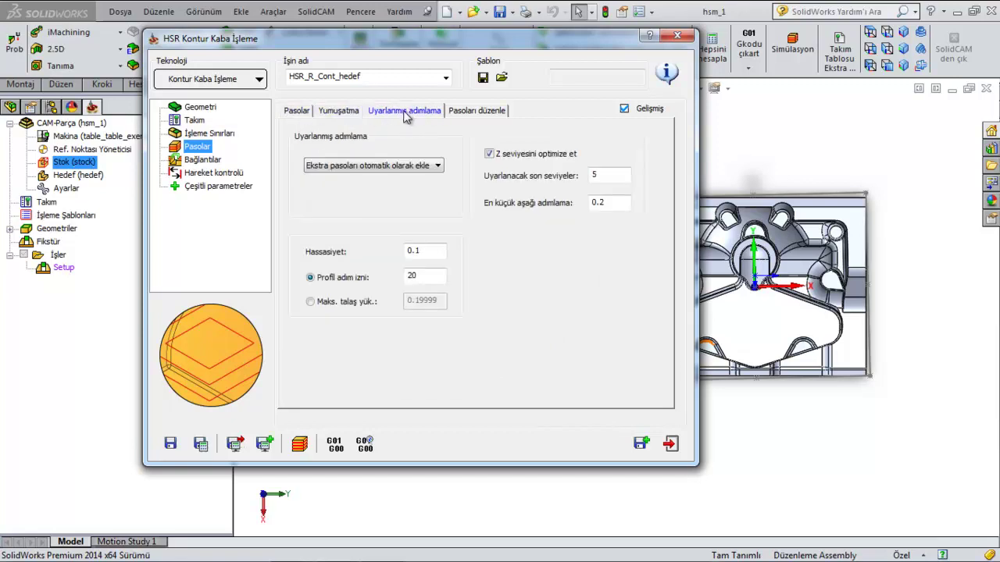
pyautogui.click(302, 117)
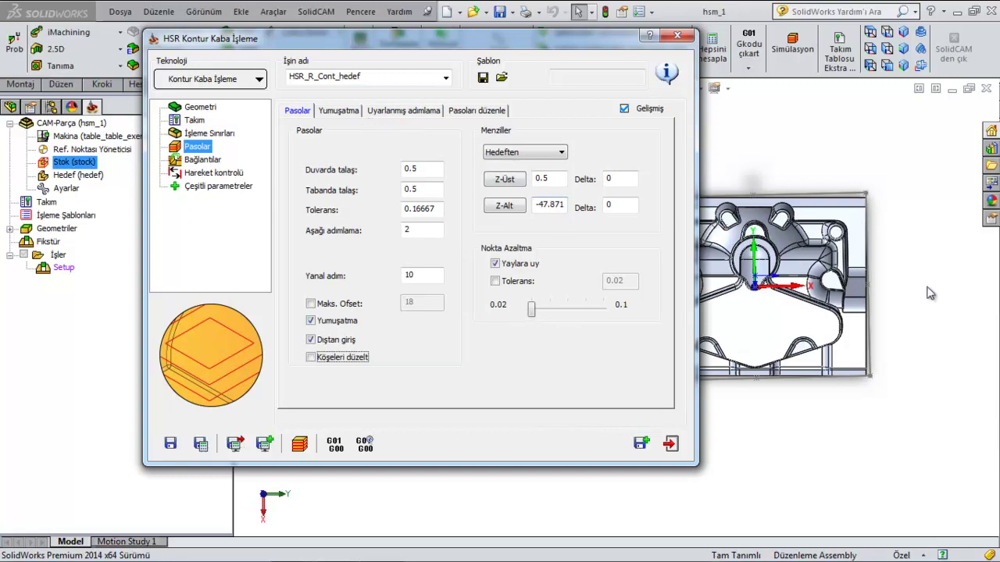
pyautogui.moveTo(846, 309); pyautogui.dragTo(795, 257, button='middle')
pyautogui.scroll(-3, 795, 252)
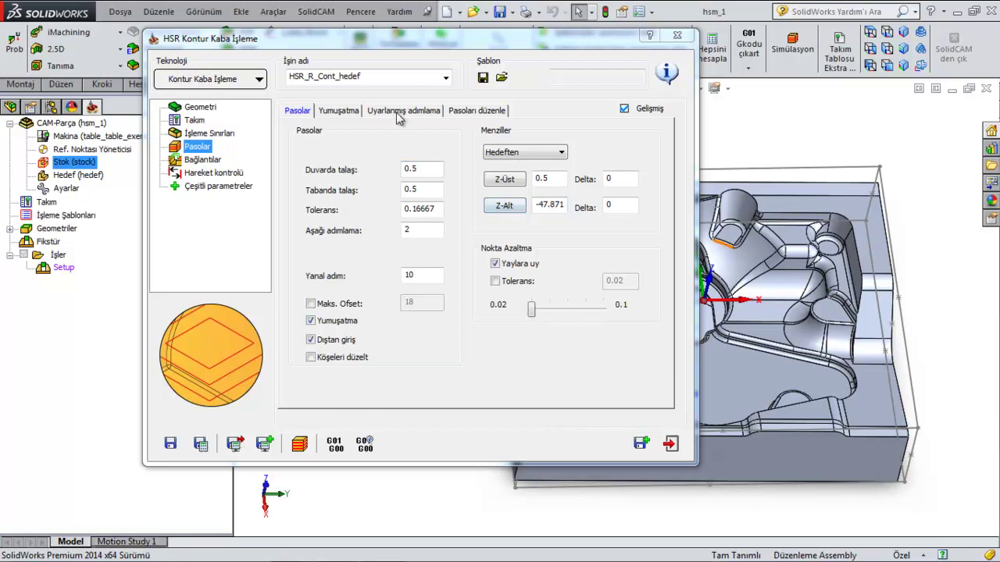
# - Keep climb cutting, rename the job '20 KABA FREZE', then save and calculate it
pyautogui.click(205, 160)
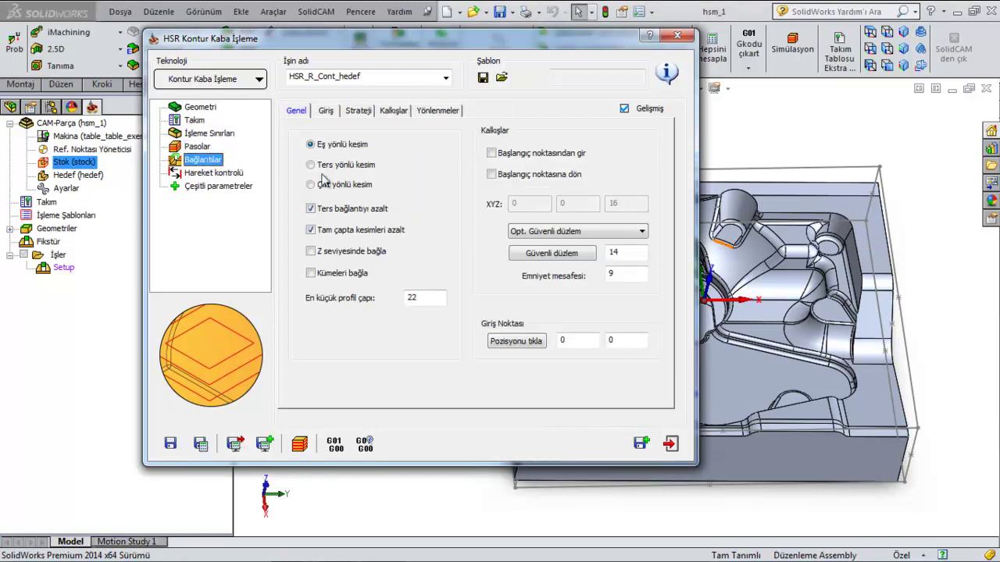
pyautogui.click(324, 146)
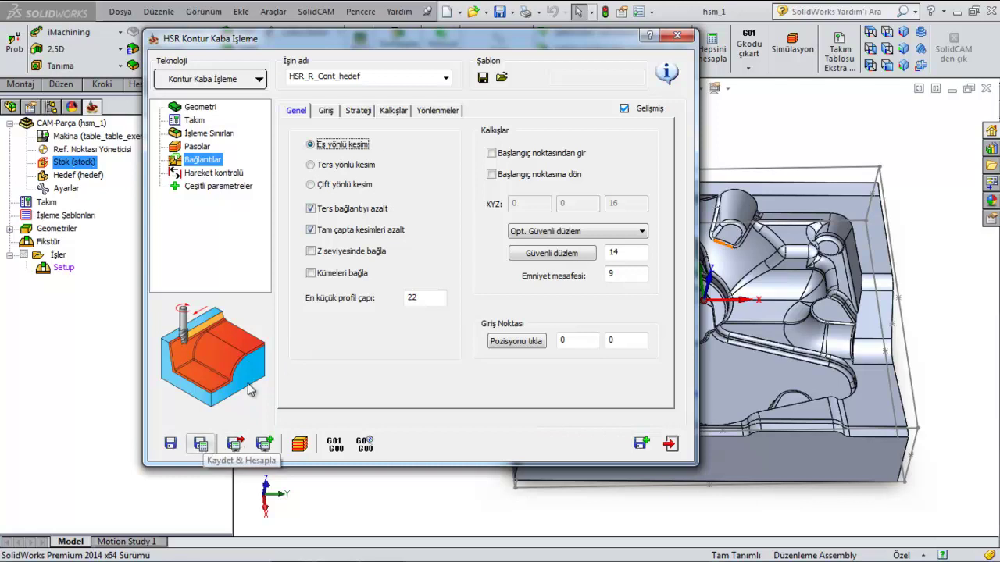
pyautogui.click(384, 81)
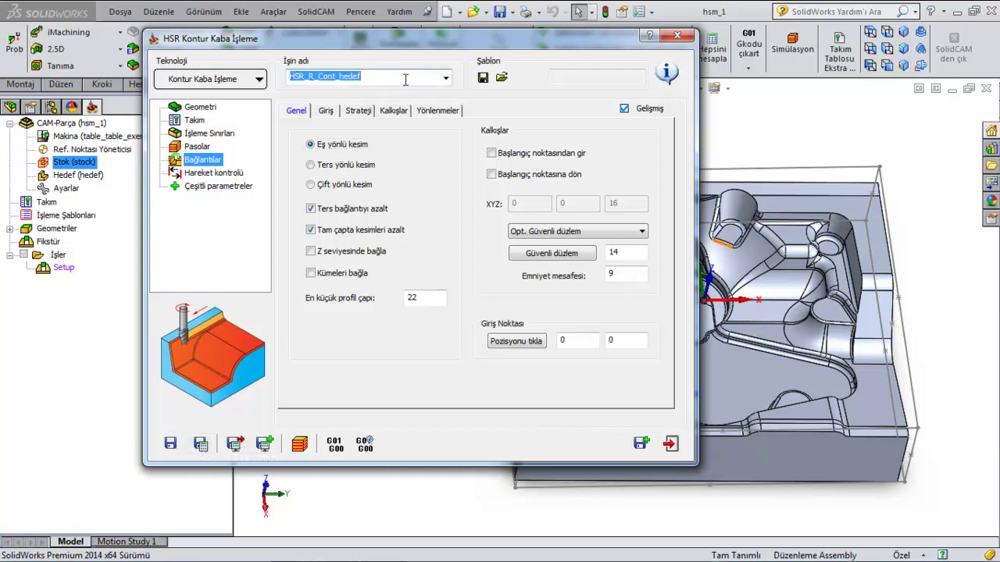
pyautogui.write('20 KABA FREZE')
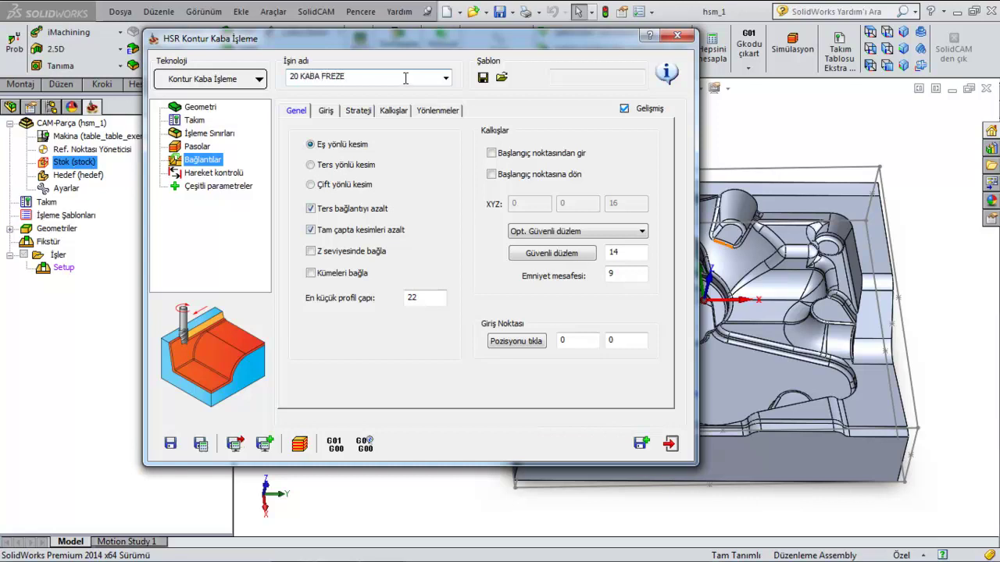
pyautogui.click(200, 444)
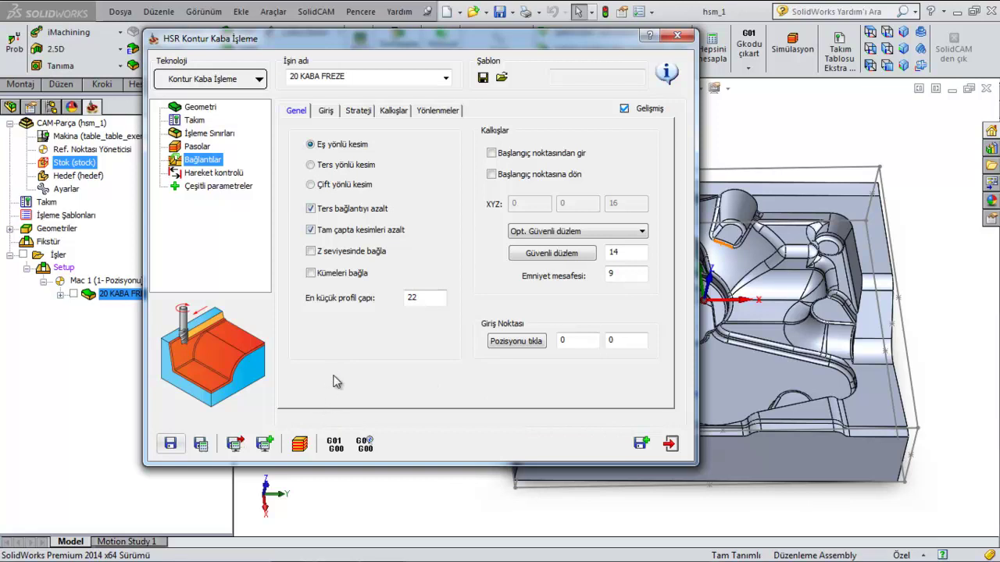
# - Play the 20 KABA FREZE toolpath simulation over the part
pyautogui.click(299, 444)
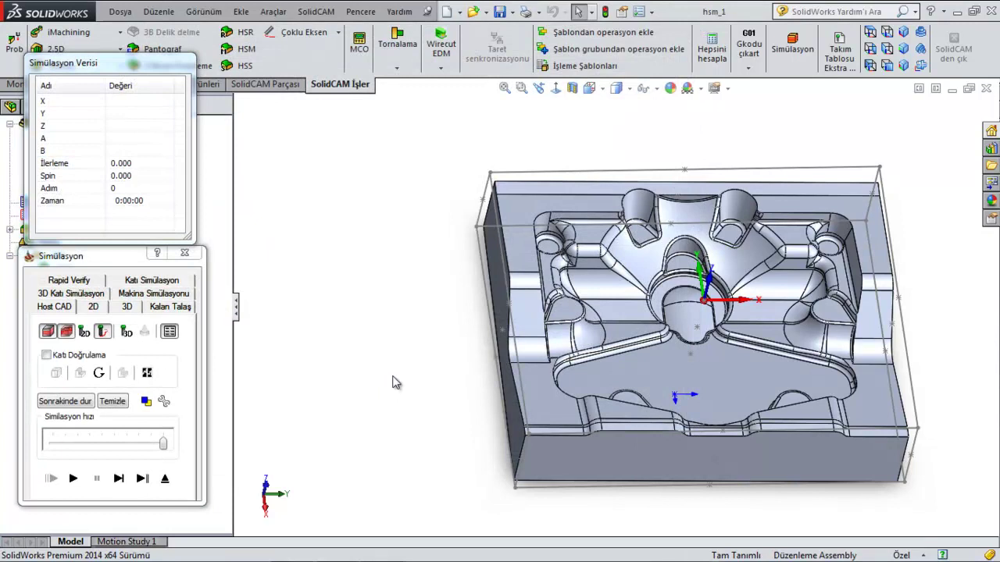
pyautogui.moveTo(436, 342); pyautogui.dragTo(880, 351, button='middle')
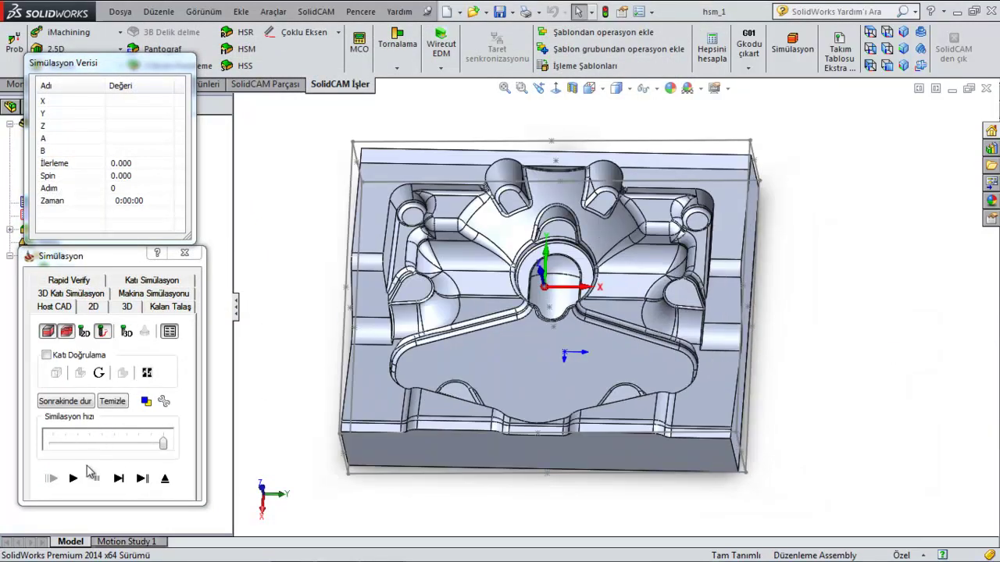
pyautogui.click(76, 479)
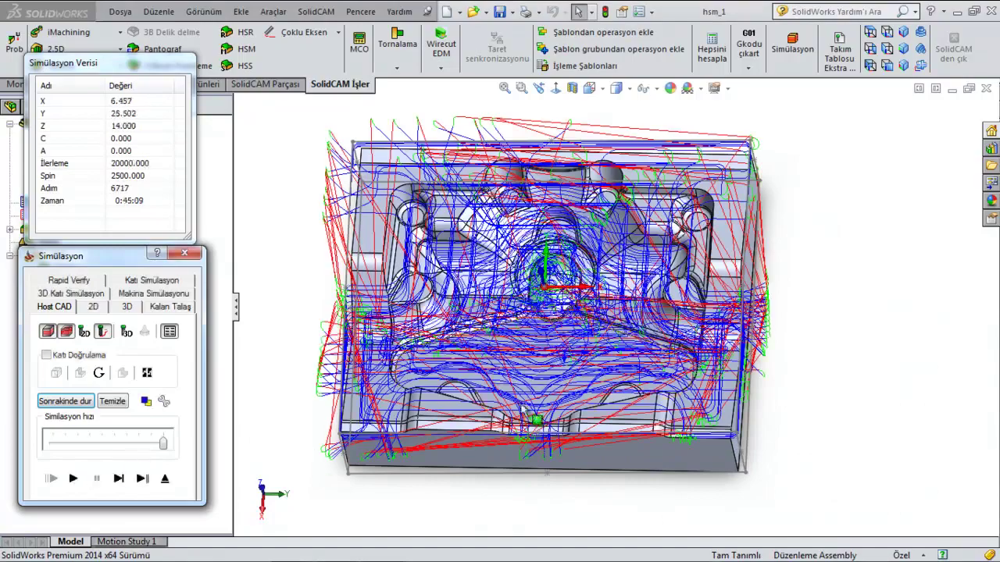
# - Inspect the toolpaths from several angles, then switch to the Katı Simülasyon solid simulation
pyautogui.press('Up')
pyautogui.press('Up')
pyautogui.press('Up')
pyautogui.press('Down')
pyautogui.press('Down')
pyautogui.press('Down')
pyautogui.scroll(-2, 548, 399)
pyautogui.scroll(-4, 548, 400)
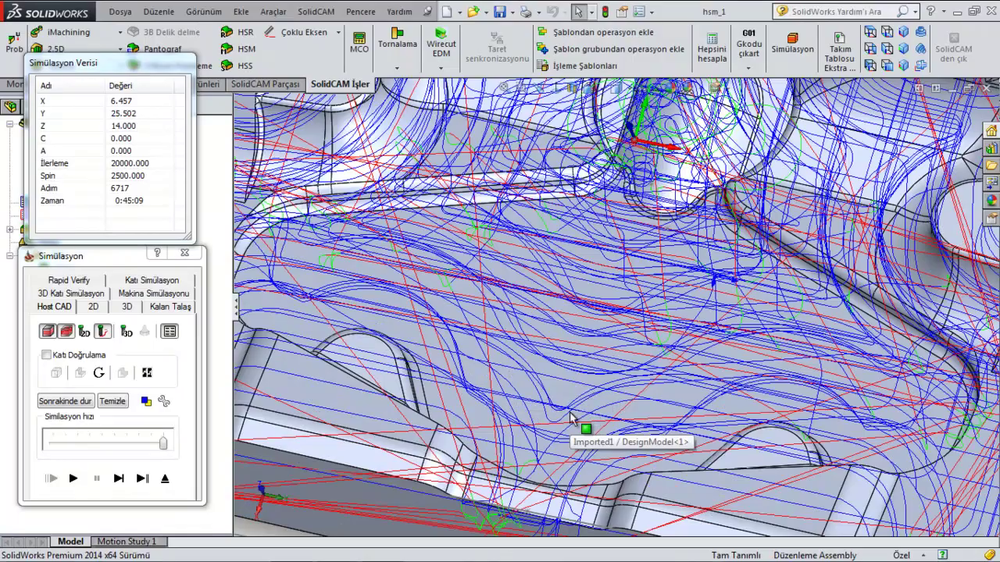
pyautogui.scroll(2, 591, 390)
pyautogui.scroll(2, 591, 390)
pyautogui.scroll(1, 591, 391)
pyautogui.scroll(2, 591, 390)
pyautogui.scroll(-2, 589, 367)
pyautogui.scroll(-2, 598, 344)
pyautogui.scroll(-2, 608, 316)
pyautogui.scroll(-1, 617, 293)
pyautogui.scroll(2, 617, 292)
pyautogui.scroll(-2, 672, 291)
pyautogui.scroll(-2, 697, 291)
pyautogui.scroll(2, 698, 291)
pyautogui.scroll(3, 697, 291)
pyautogui.moveTo(609, 306)
pyautogui.mouseDown(button='middle')
pyautogui.moveTo(625, 306)
pyautogui.moveTo(682, 188)
pyautogui.moveTo(682, 218)
pyautogui.moveTo(682, 191)
pyautogui.moveTo(672, 207)
pyautogui.mouseUp(button='middle')
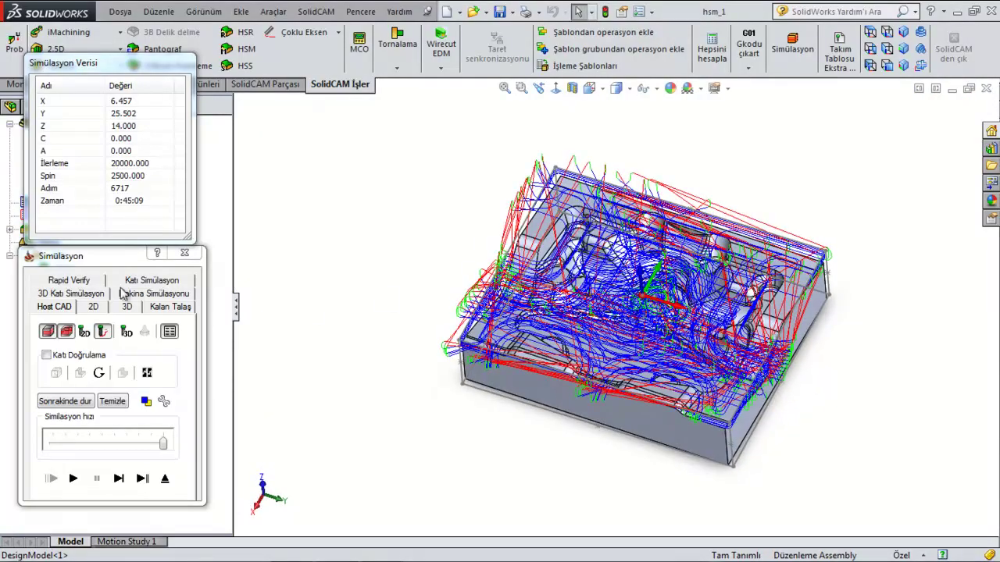
pyautogui.click(153, 282)
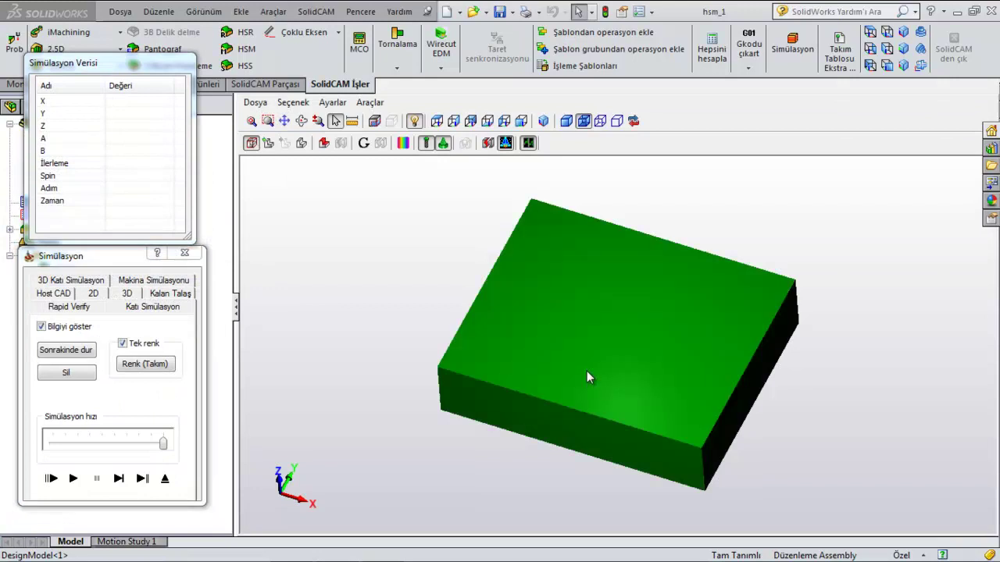
# - Run the solid cutting simulation and orbit the stock to inspect its stepped terraces
pyautogui.moveTo(568, 399); pyautogui.dragTo(580, 393)
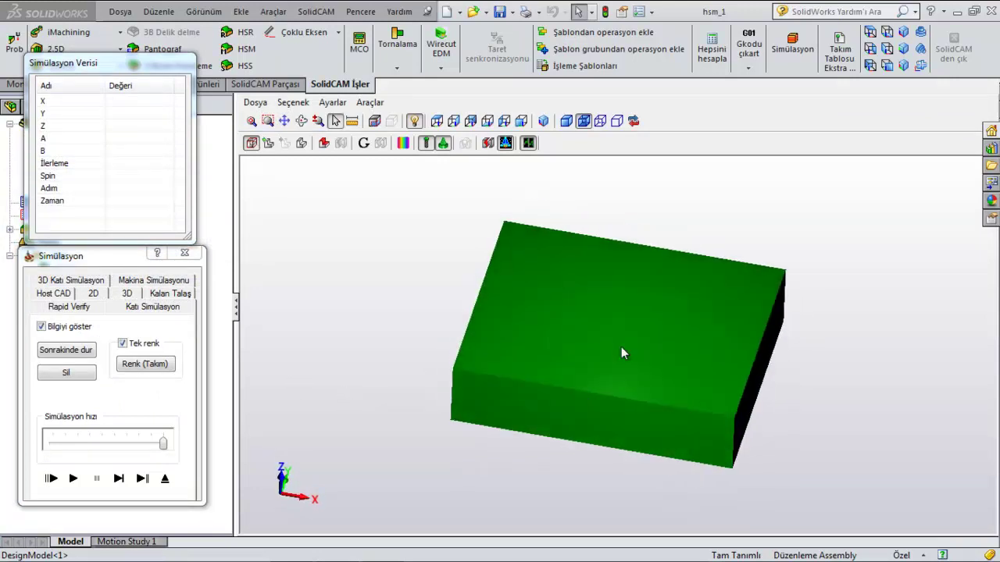
pyautogui.click(73, 478)
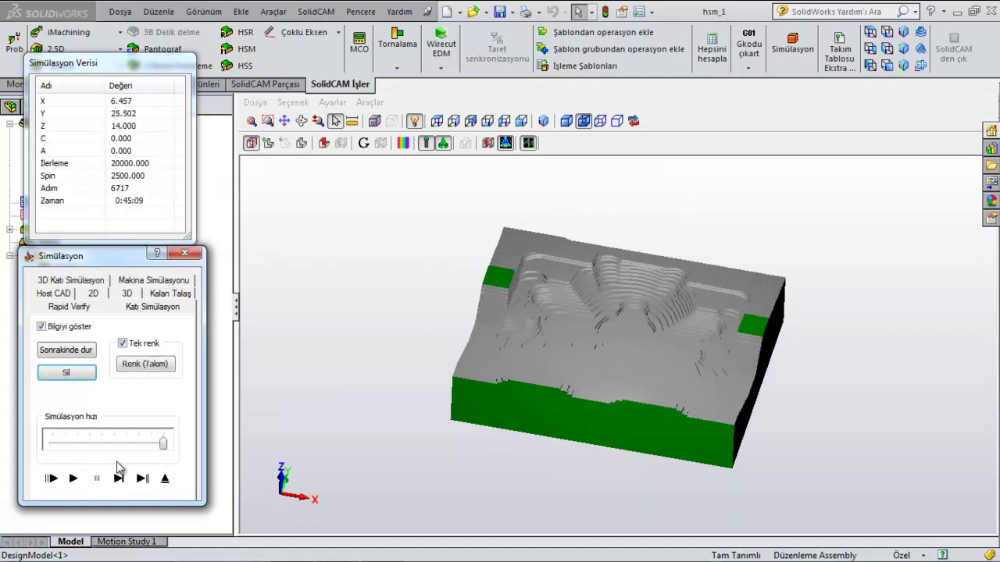
pyautogui.moveTo(516, 460)
pyautogui.mouseDown(button='middle')
pyautogui.moveTo(540, 417)
pyautogui.moveTo(569, 442)
pyautogui.moveTo(569, 464)
pyautogui.moveTo(552, 420)
pyautogui.moveTo(526, 440)
pyautogui.moveTo(513, 401)
pyautogui.moveTo(538, 440)
pyautogui.moveTo(544, 424)
pyautogui.mouseUp(button='middle')
pyautogui.scroll(5, 649, 309)
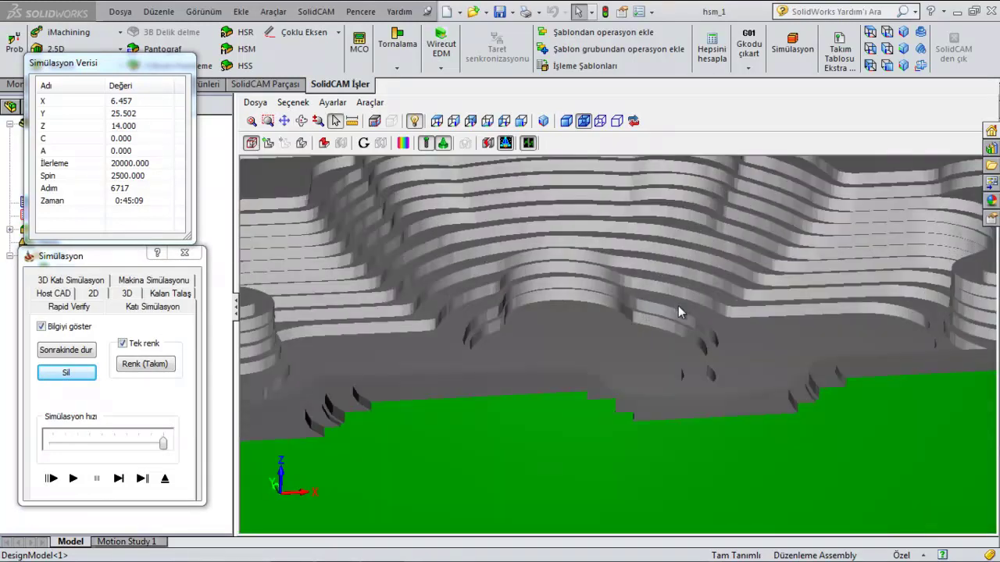
pyautogui.scroll(-5, 678, 311)
pyautogui.moveTo(695, 295); pyautogui.dragTo(691, 313, button='middle')
pyautogui.scroll(4, 689, 325)
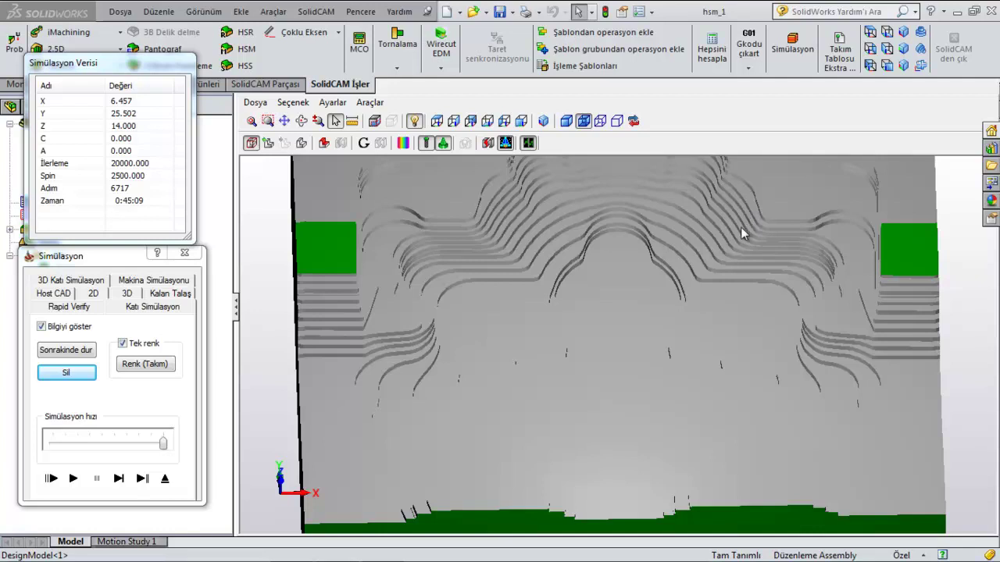
pyautogui.moveTo(738, 263); pyautogui.dragTo(750, 249, button='middle')
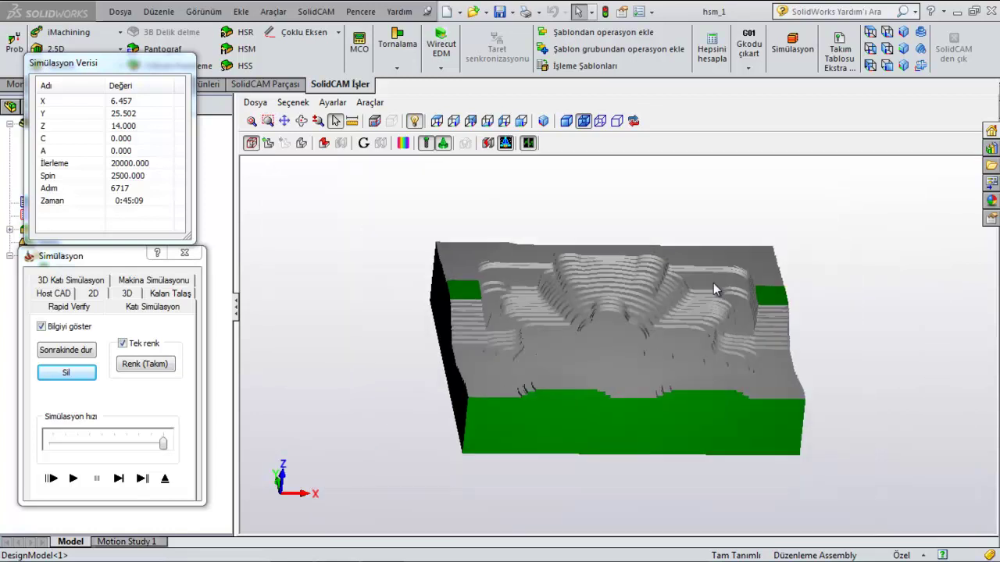
pyautogui.moveTo(713, 283)
pyautogui.mouseDown(button='middle')
pyautogui.moveTo(714, 268)
pyautogui.moveTo(703, 312)
pyautogui.moveTo(661, 270)
pyautogui.moveTo(700, 292)
pyautogui.moveTo(716, 259)
pyautogui.moveTo(703, 292)
pyautogui.mouseUp(button='middle')
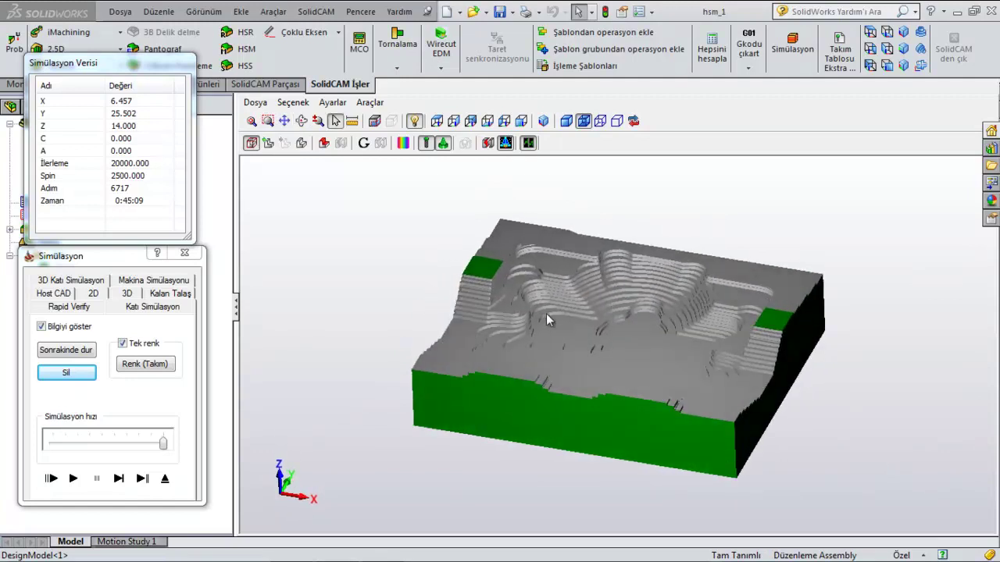
# - Exit the simulation, close the reopened HSR Kontur Kaba İşleme dialog, and orbit the part
pyautogui.click(165, 479)
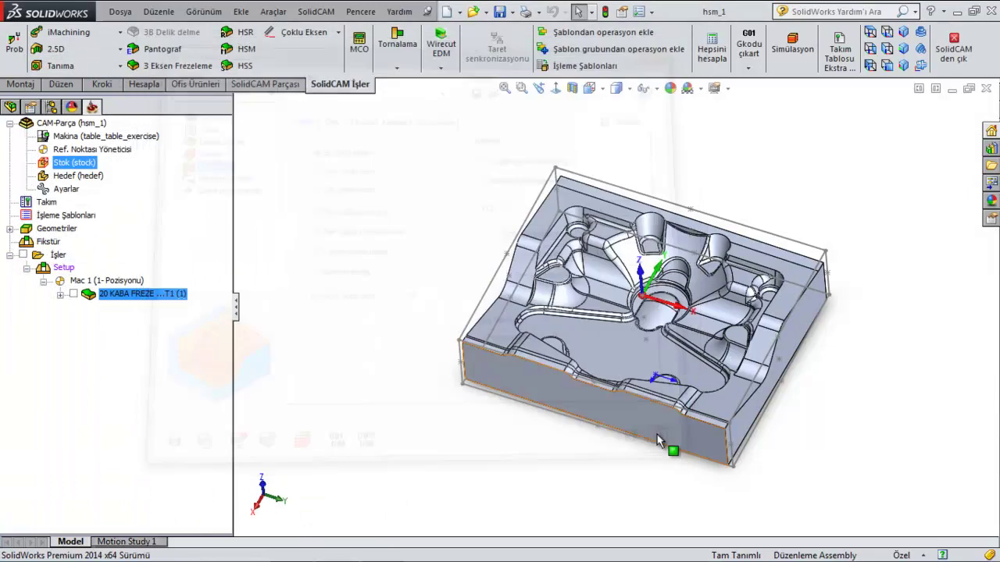
pyautogui.click(670, 443)
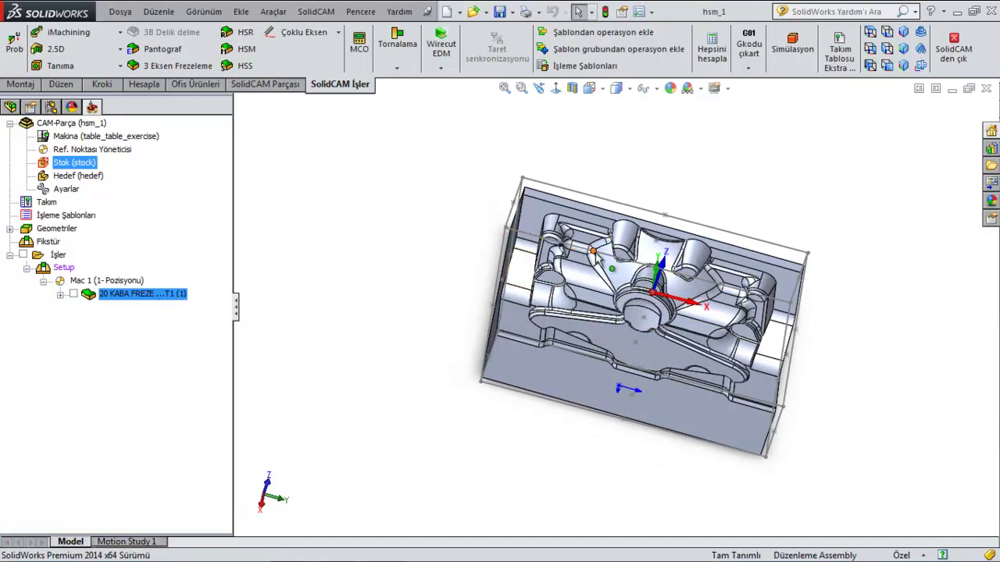
pyautogui.moveTo(527, 270); pyautogui.dragTo(564, 292, button='middle')
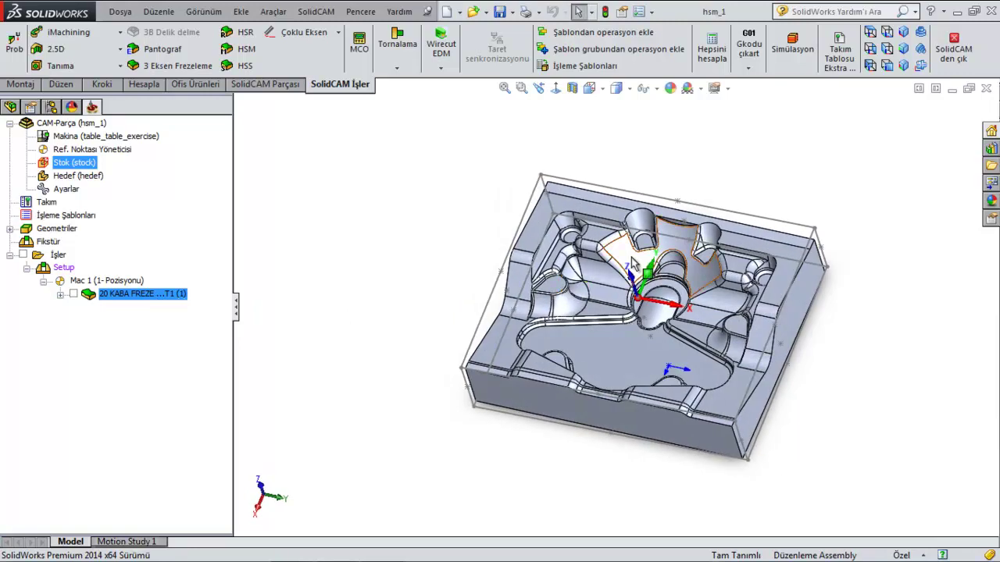
pyautogui.moveTo(637, 253); pyautogui.dragTo(594, 265, button='middle')
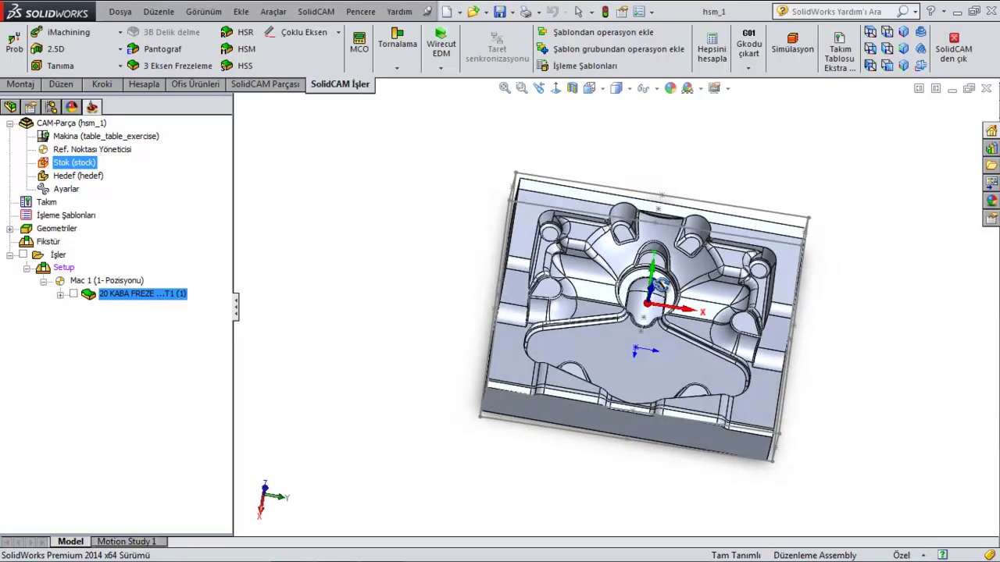
# - Start a new HSR operation using the Ara Kaba rest-roughing technology
pyautogui.click(250, 35)
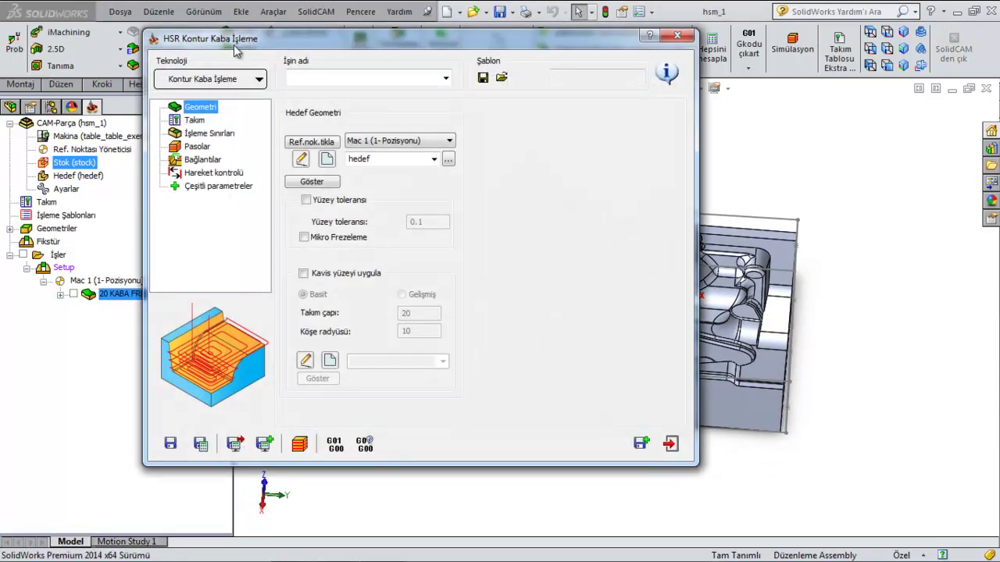
pyautogui.click(224, 80)
pyautogui.click(203, 143)
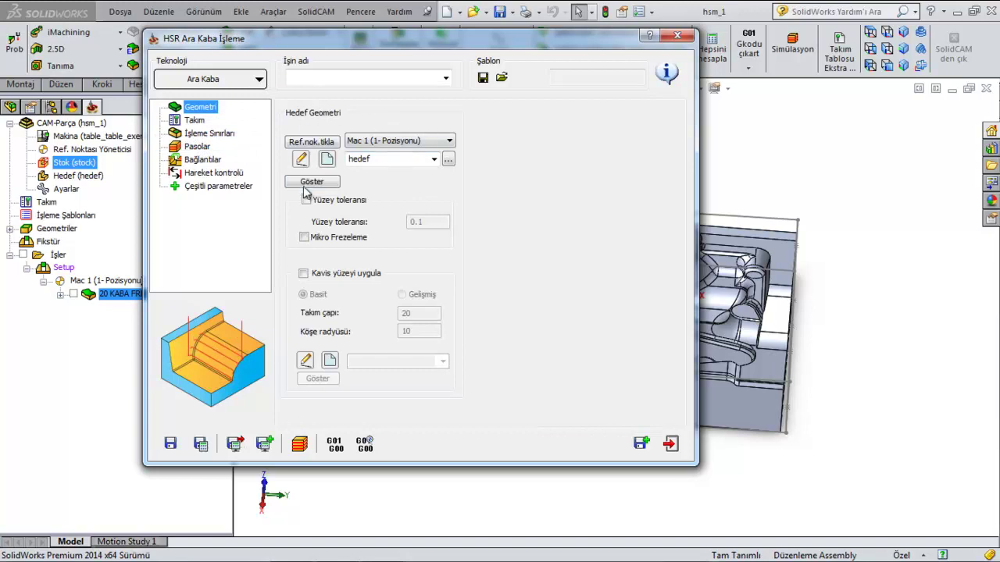
# - Browse tools 1–8 in the tool table and bring up the add-tool menu
pyautogui.click(196, 121)
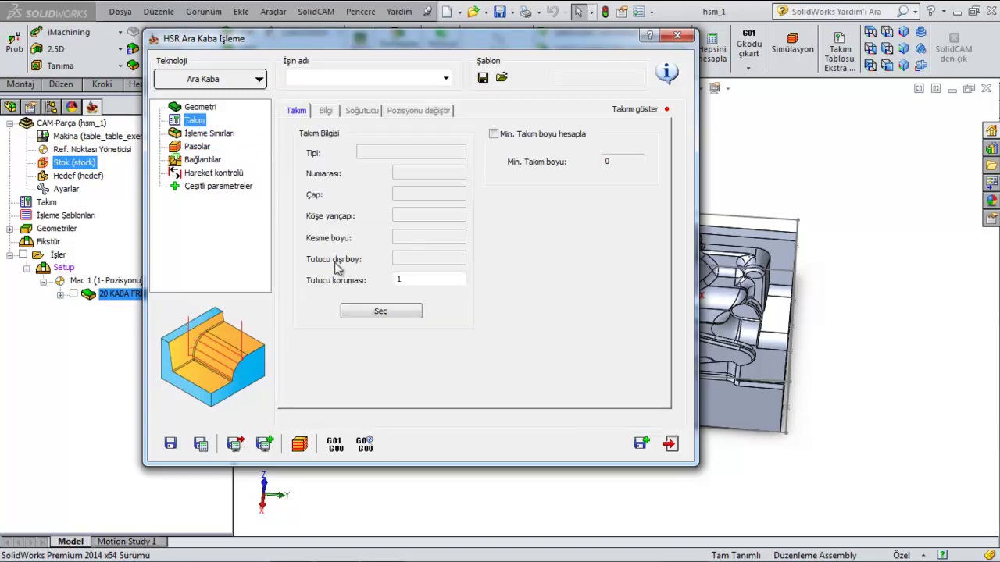
pyautogui.click(381, 311)
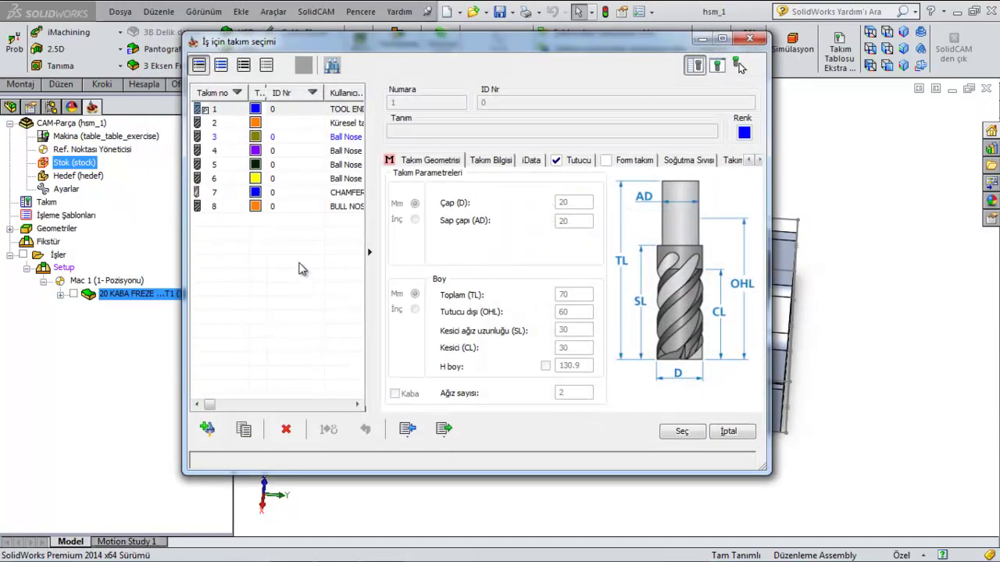
pyautogui.click(256, 123)
pyautogui.click(266, 138)
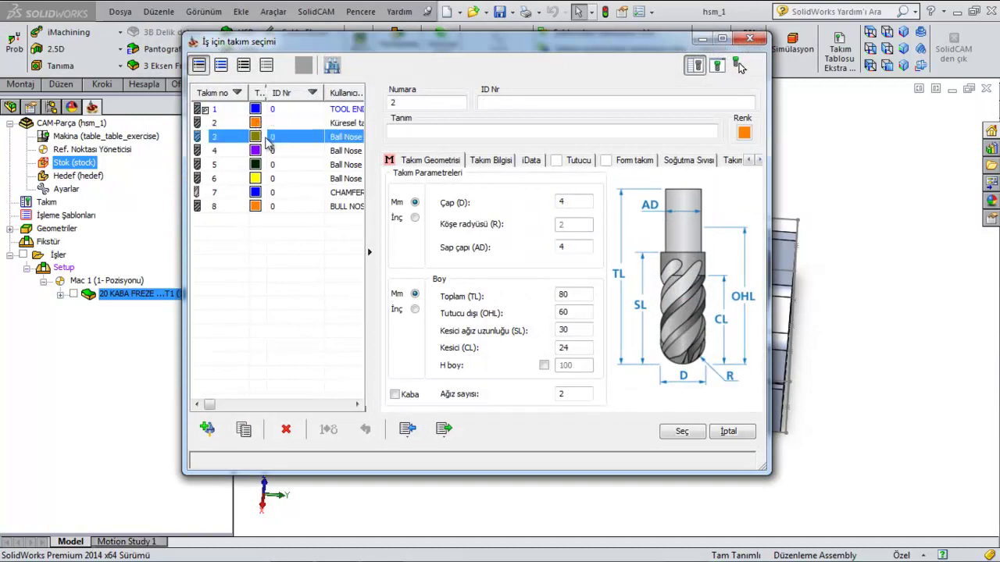
pyautogui.click(270, 151)
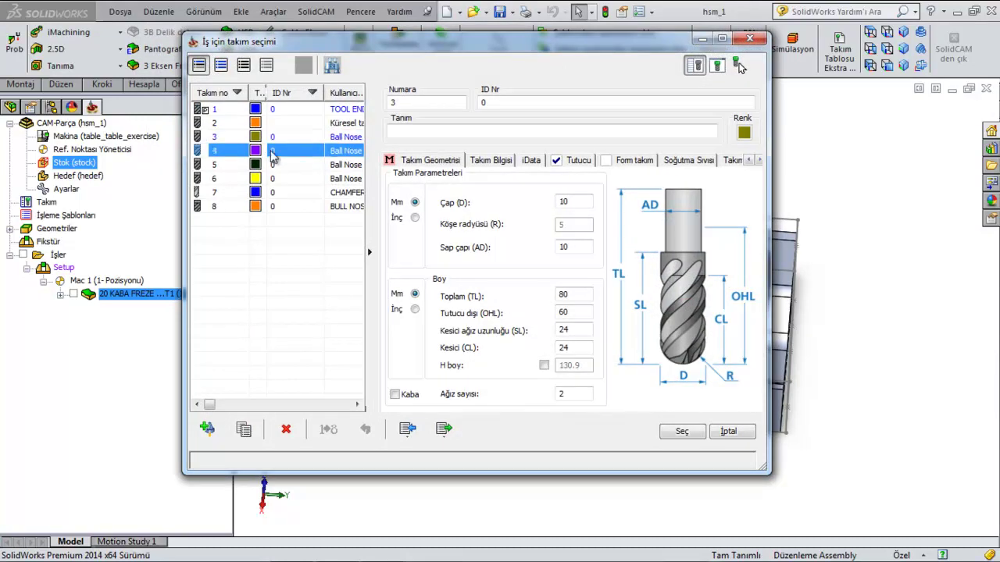
pyautogui.click(261, 165)
pyautogui.click(264, 178)
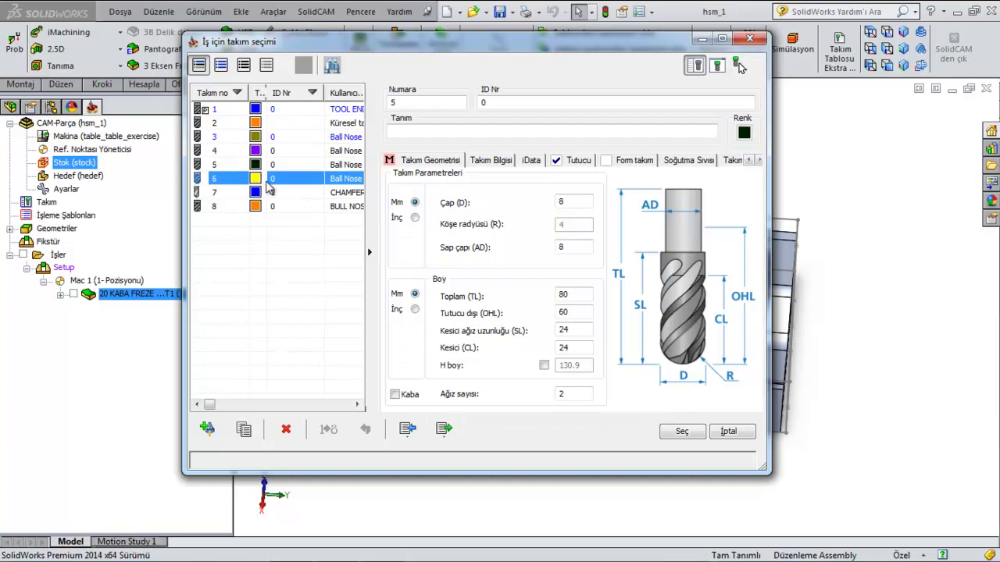
pyautogui.click(275, 192)
pyautogui.click(281, 208)
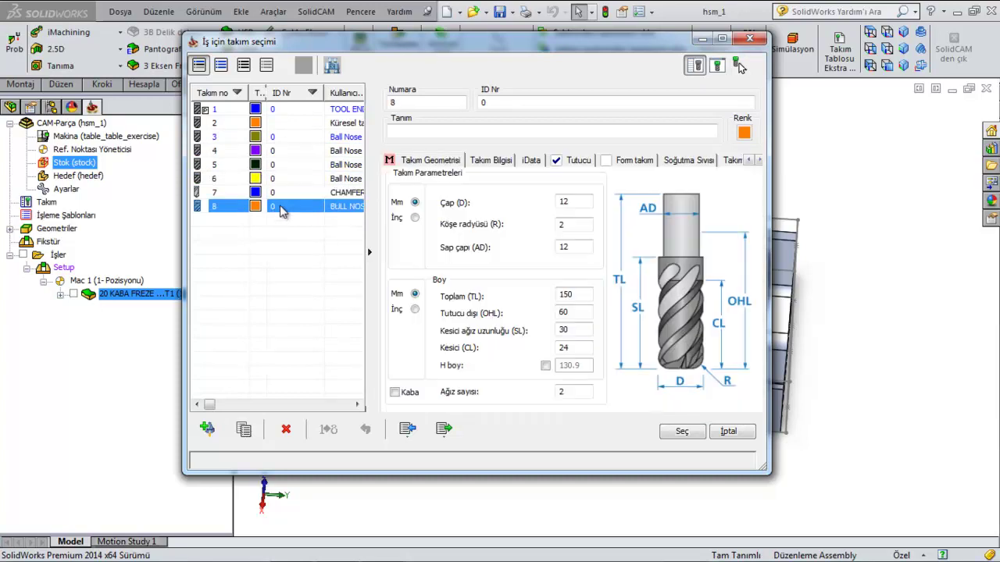
pyautogui.rightClick(264, 286)
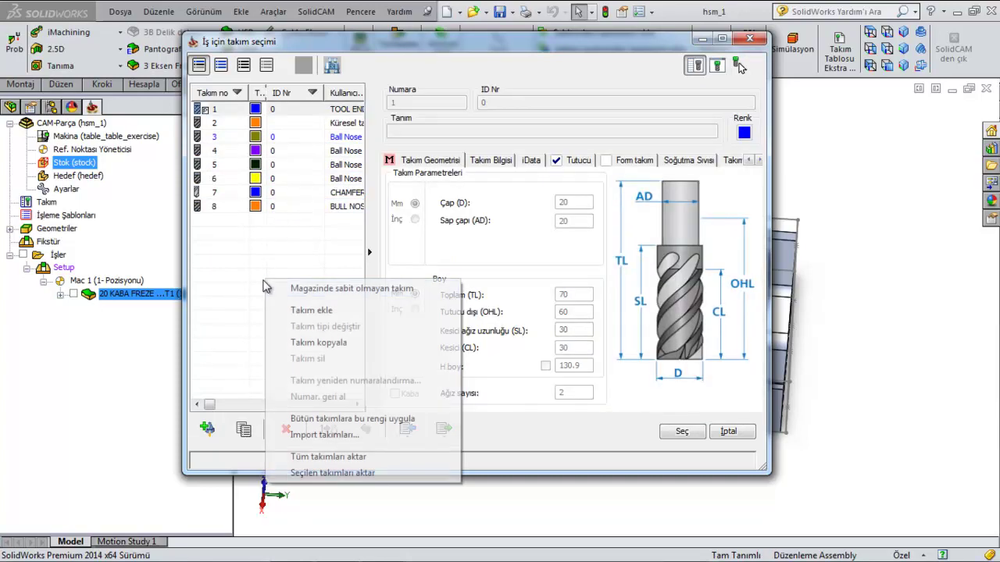
# - Add tool 9 as a 10 mm Parmak freze end mill with an ER32x60 holder
pyautogui.click(314, 310)
pyautogui.click(411, 128)
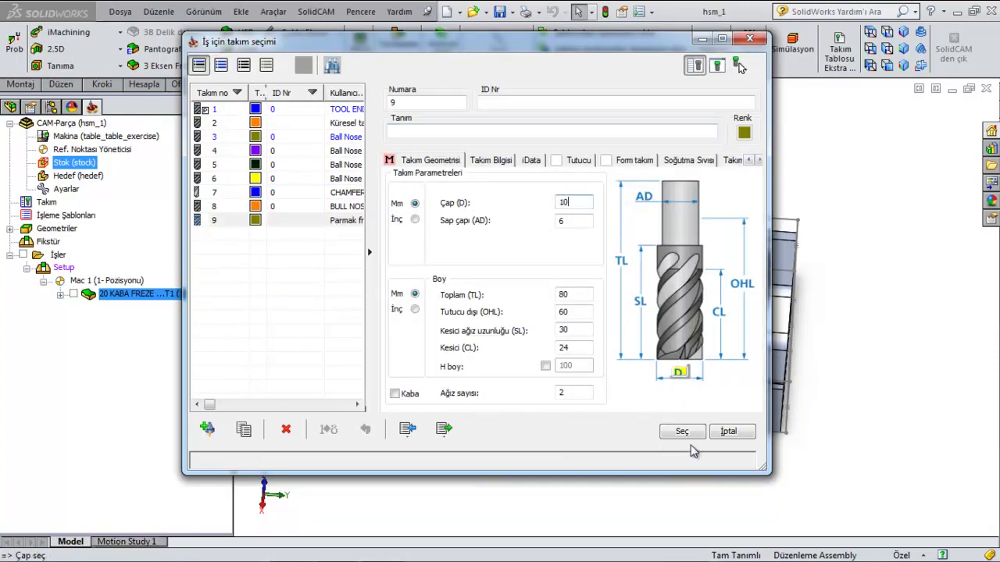
pyautogui.click(574, 392)
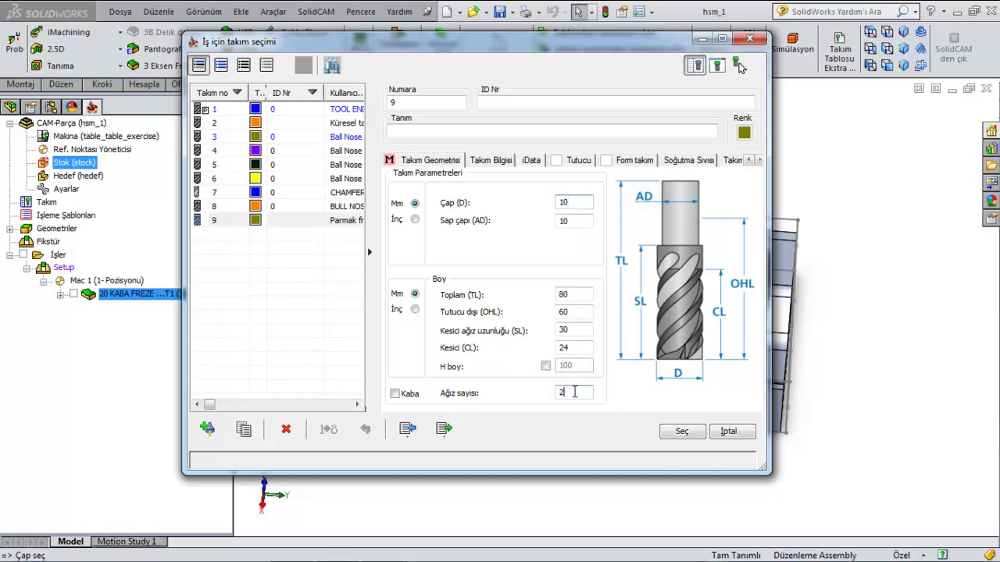
pyautogui.click(567, 162)
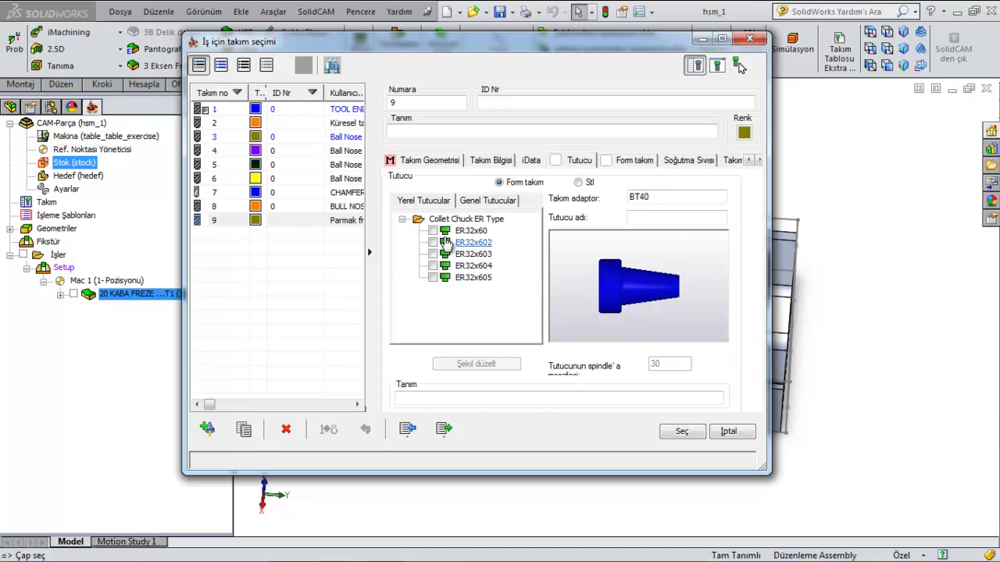
pyautogui.click(432, 231)
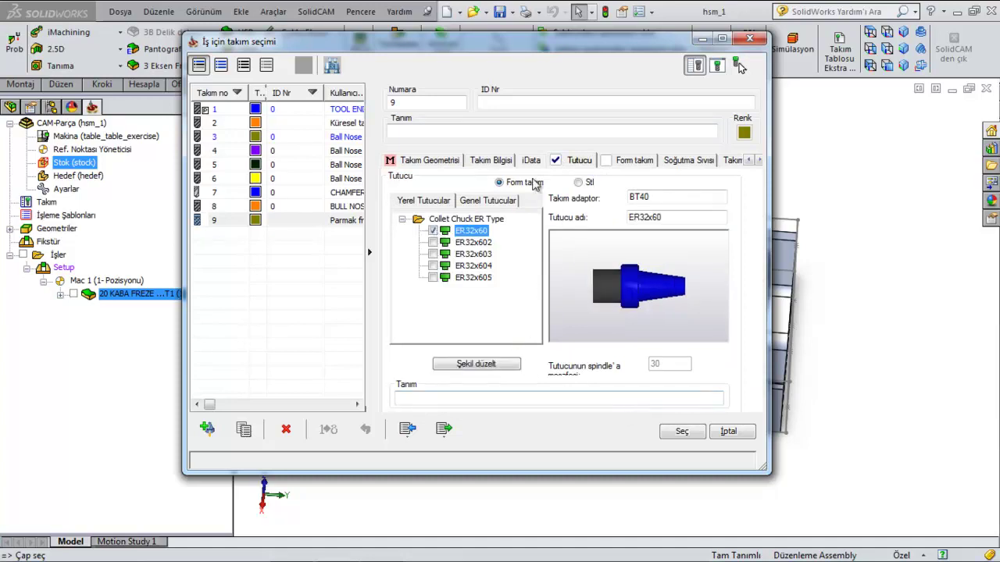
pyautogui.click(491, 162)
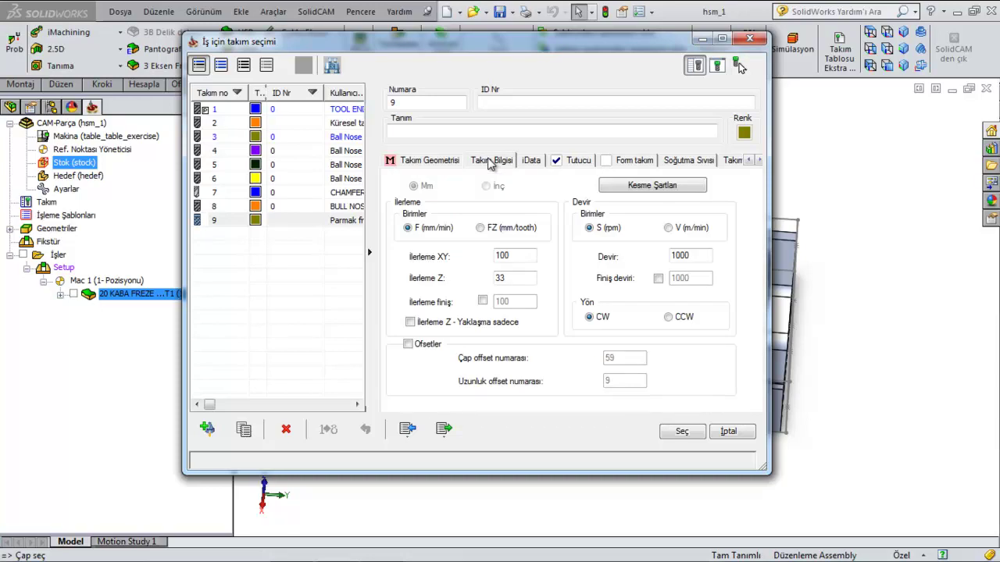
# - Give tool 9 XY feed 1000, Z feed 500 and 3000 rpm, and confirm it for HSR Ara Kaba
pyautogui.moveTo(526, 257); pyautogui.dragTo(486, 247)
pyautogui.moveTo(700, 251); pyautogui.dragTo(631, 262)
pyautogui.click(682, 434)
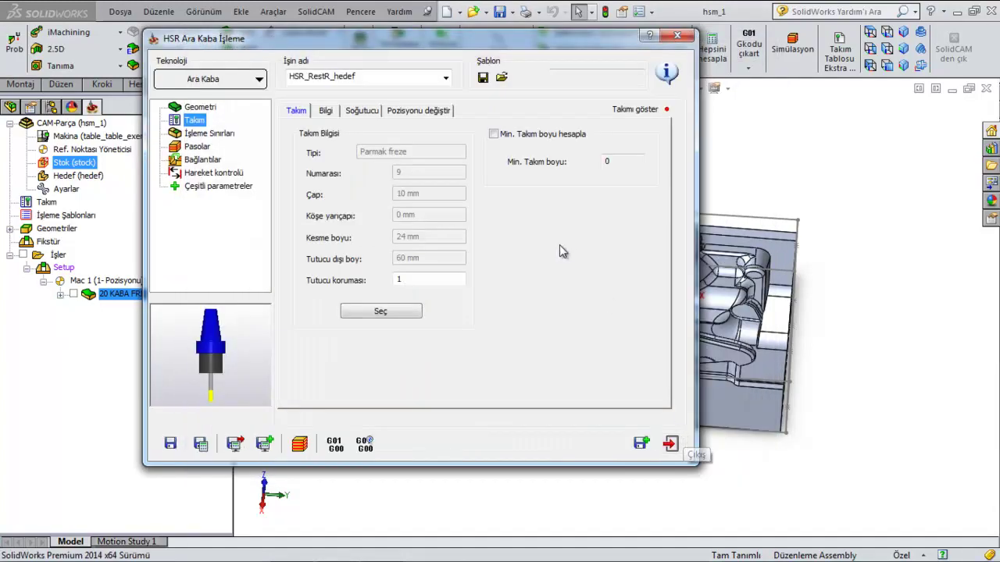
# - In the pass settings, set a 0.5 mm wall allowance and enable entry from outside (Dıştan giriş)
pyautogui.click(223, 134)
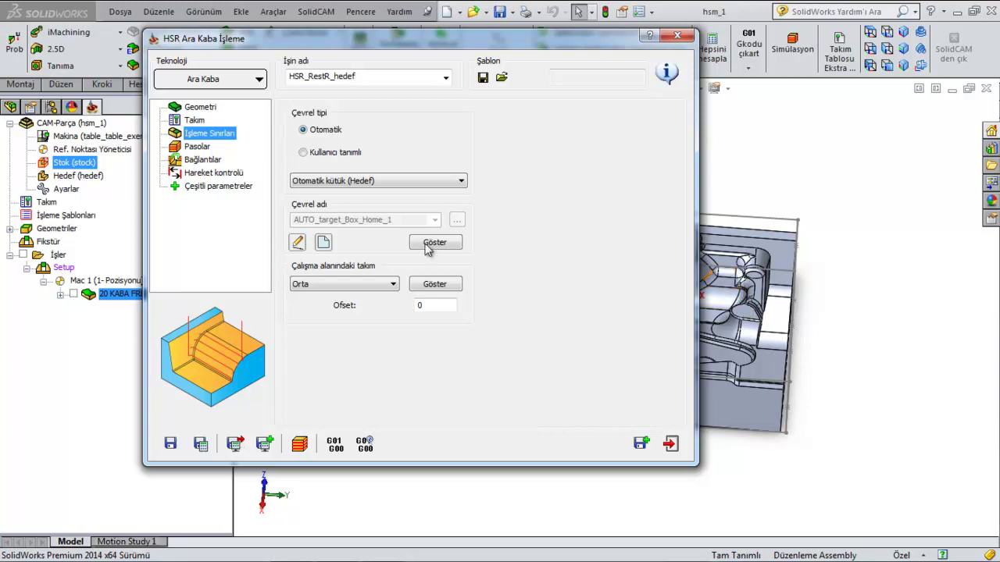
pyautogui.click(196, 148)
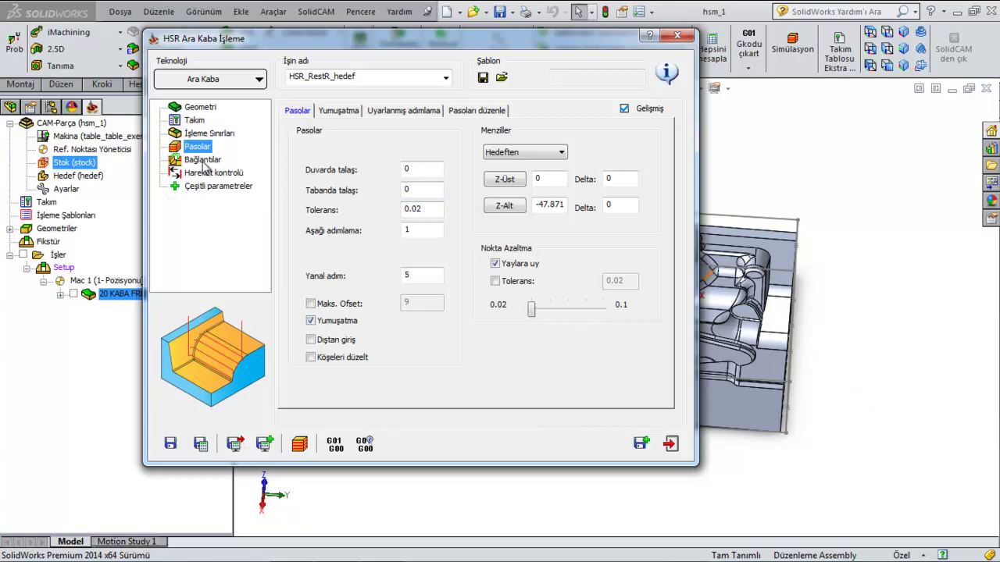
pyautogui.click(422, 172)
pyautogui.write('.5')
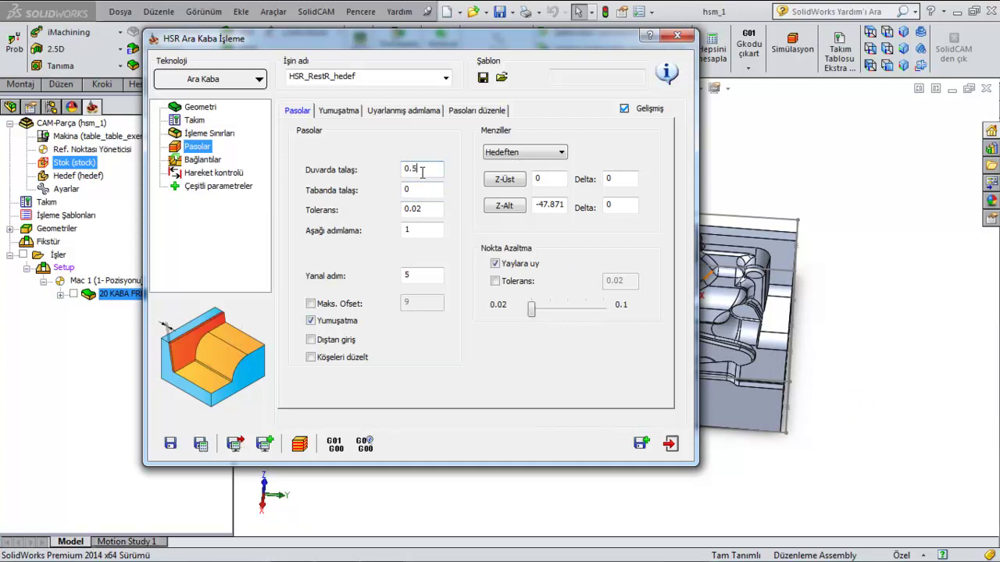
pyautogui.press('Tab')
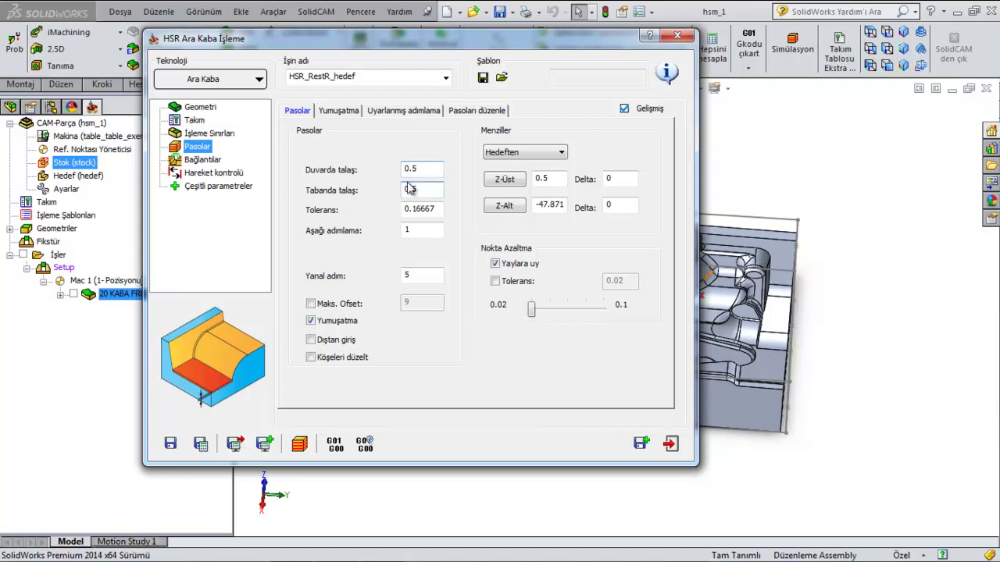
pyautogui.click(432, 211)
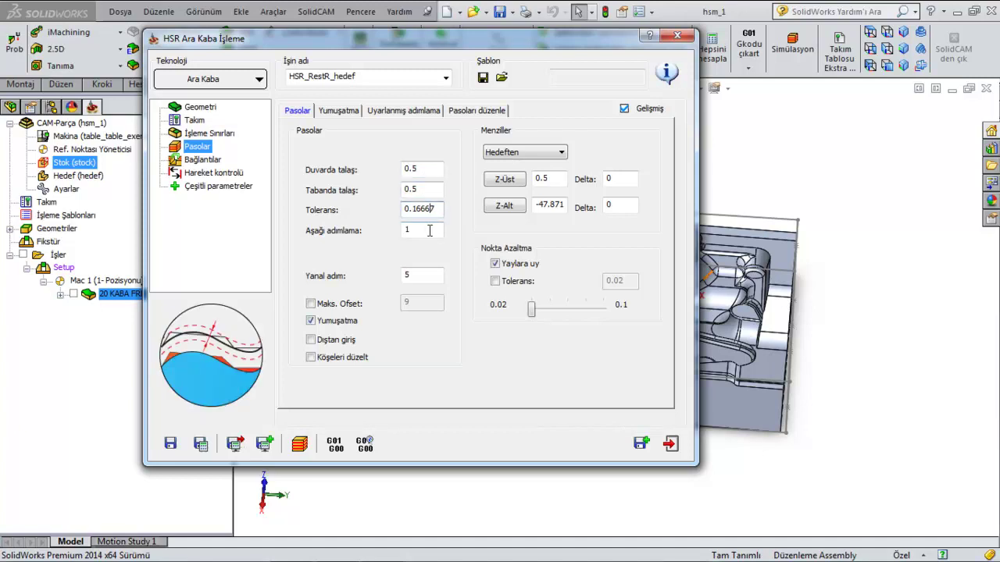
pyautogui.click(429, 230)
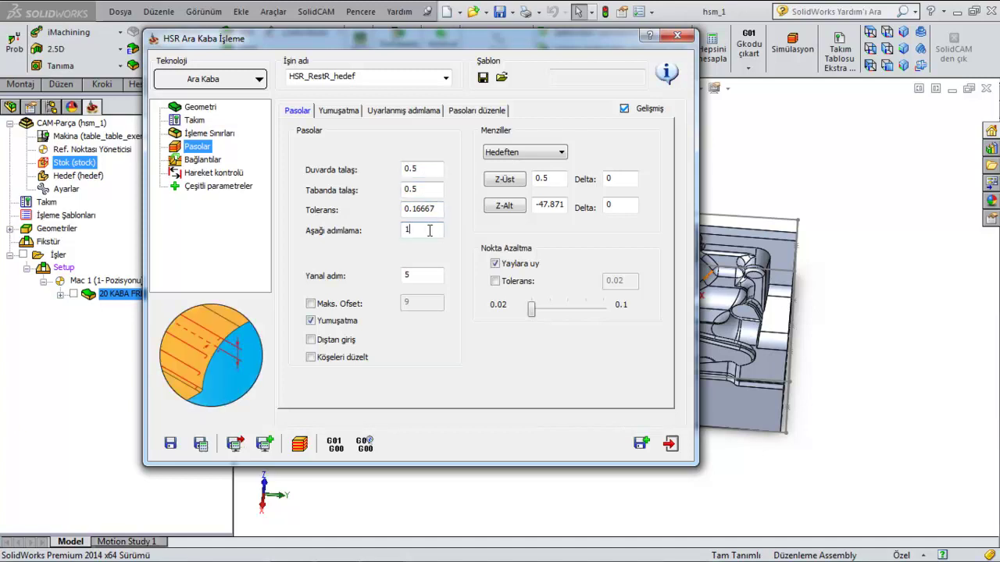
pyautogui.click(422, 277)
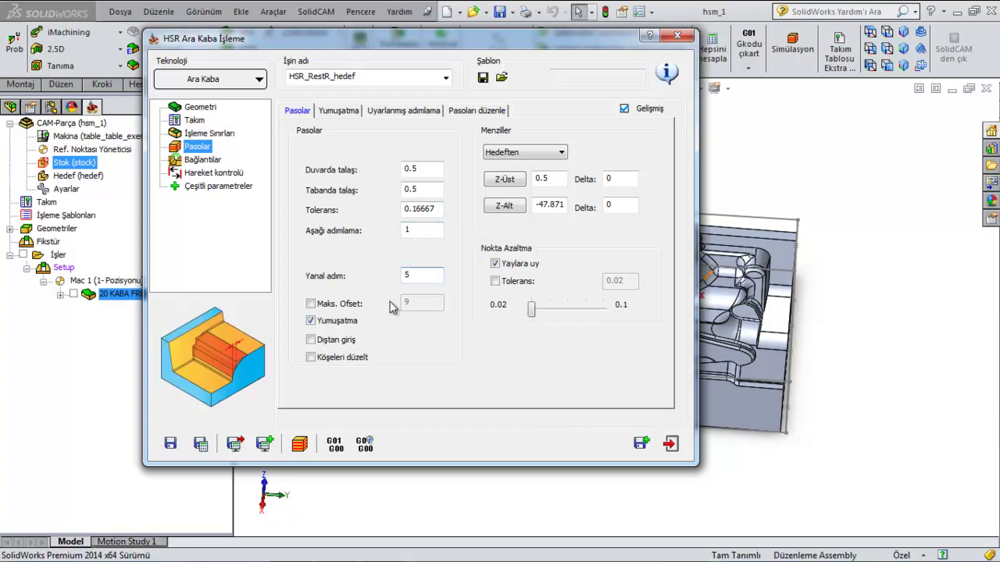
pyautogui.click(312, 341)
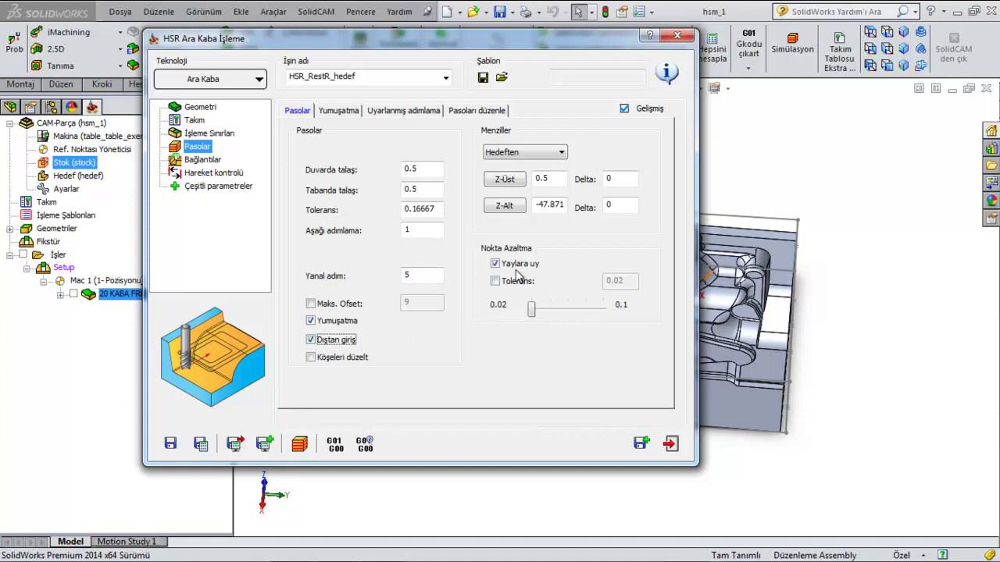
pyautogui.click(207, 161)
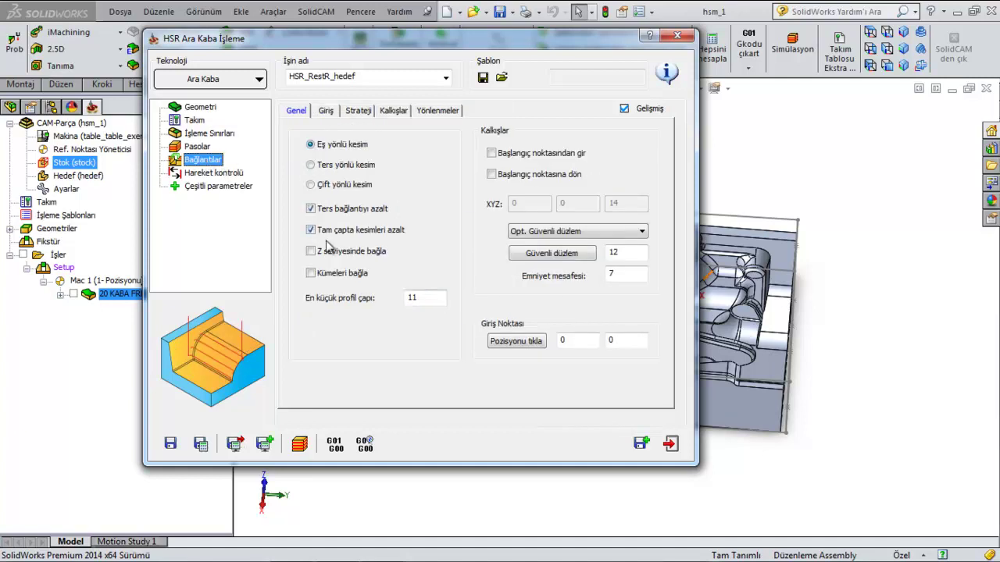
# - Name the operation '10 ARA KABA', then save and calculate it
pyautogui.doubleClick(374, 80)
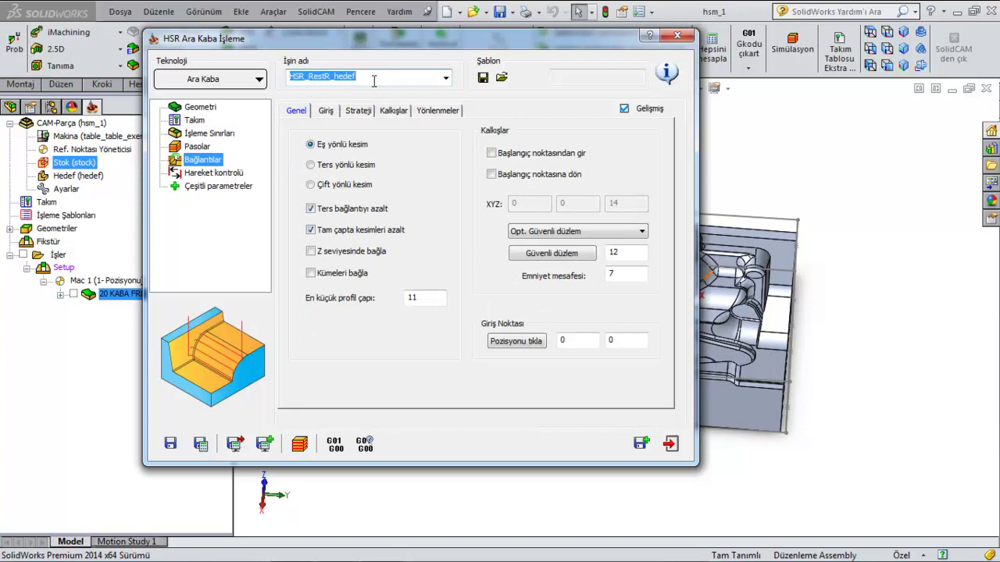
pyautogui.write('10 ARA KABA')
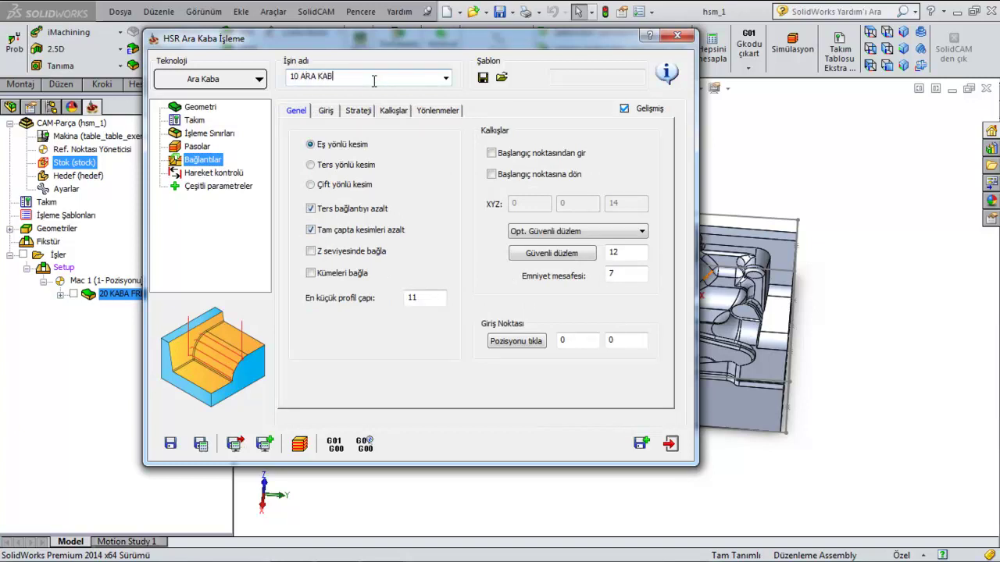
pyautogui.click(202, 443)
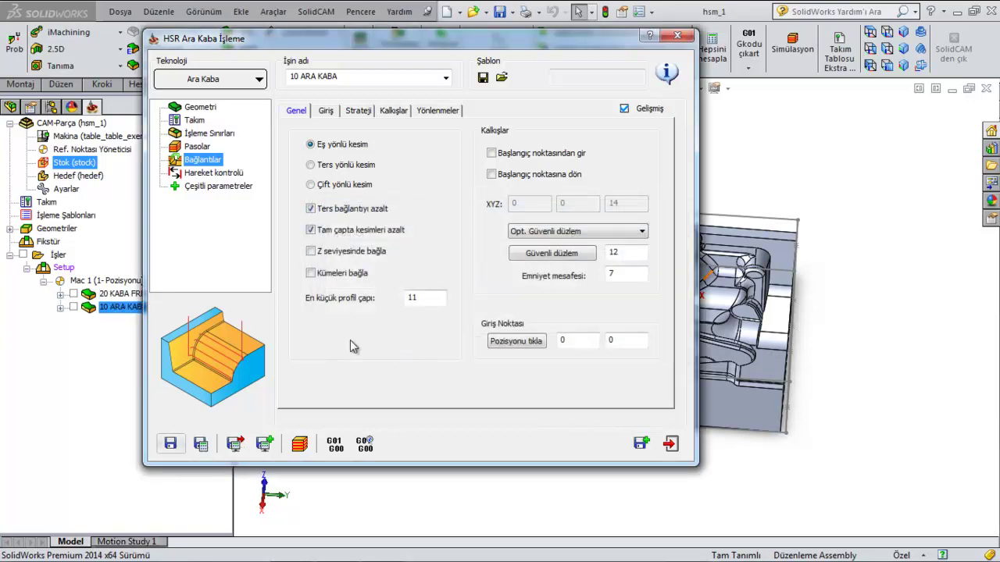
# - Play the Host CAD toolpath simulation for 10 ARA KABA, viewing it from several angles
pyautogui.click(299, 444)
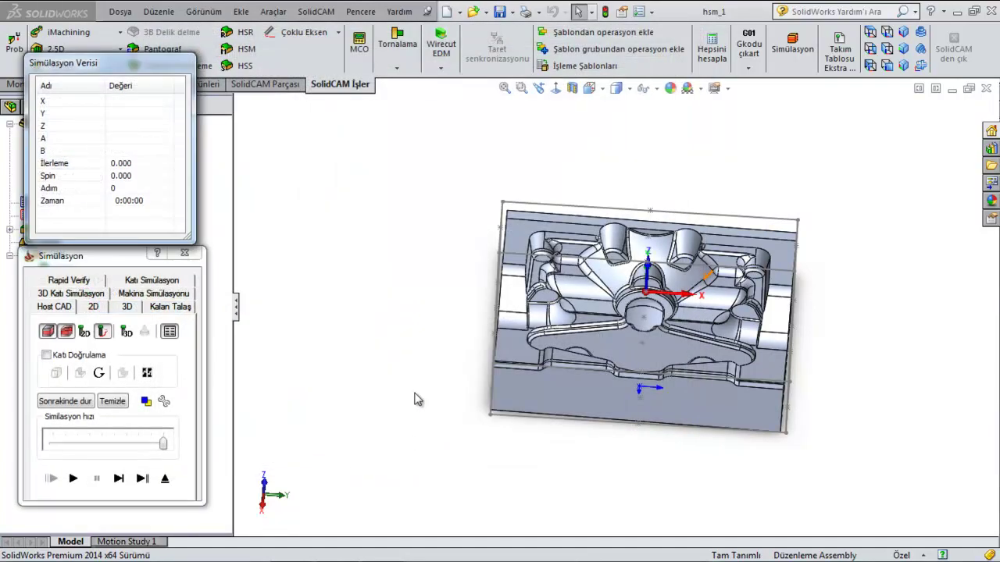
pyautogui.moveTo(431, 371); pyautogui.dragTo(427, 383, button='middle')
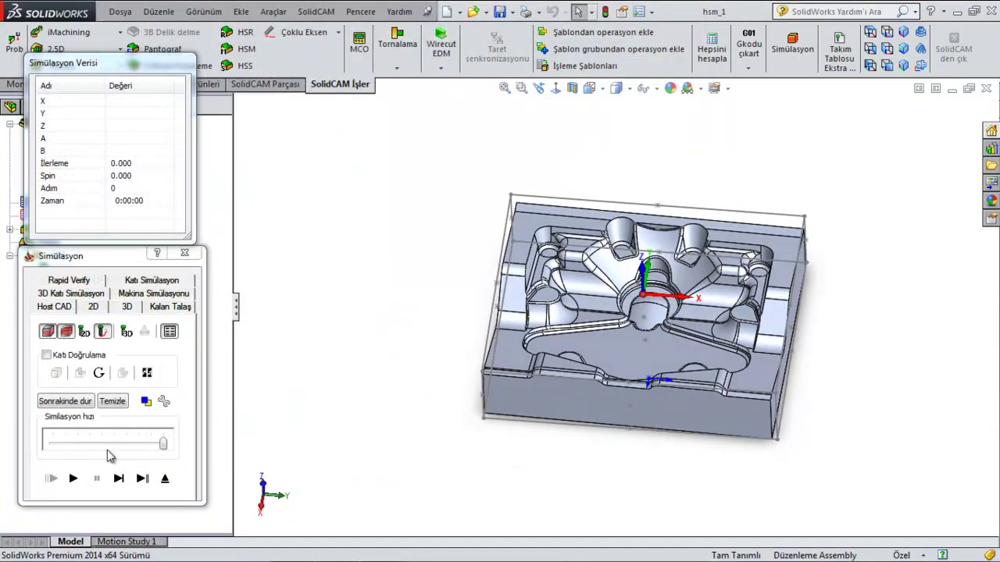
pyautogui.click(73, 478)
pyautogui.moveTo(419, 363); pyautogui.dragTo(426, 441, button='middle')
pyautogui.scroll(3, 648, 312)
pyautogui.scroll(3, 646, 258)
pyautogui.moveTo(646, 258)
pyautogui.mouseDown(button='middle')
pyautogui.moveTo(665, 295)
pyautogui.moveTo(673, 272)
pyautogui.mouseUp(button='middle')
pyautogui.scroll(-5, 665, 294)
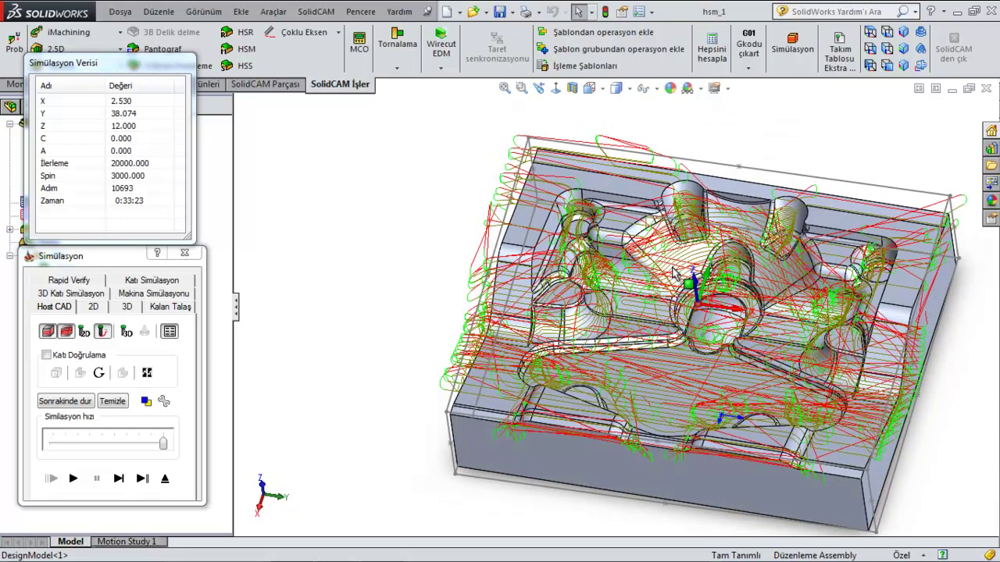
# - Run the solid cutting simulation, inspect the terraced stock, and exit the simulation
pyautogui.click(152, 281)
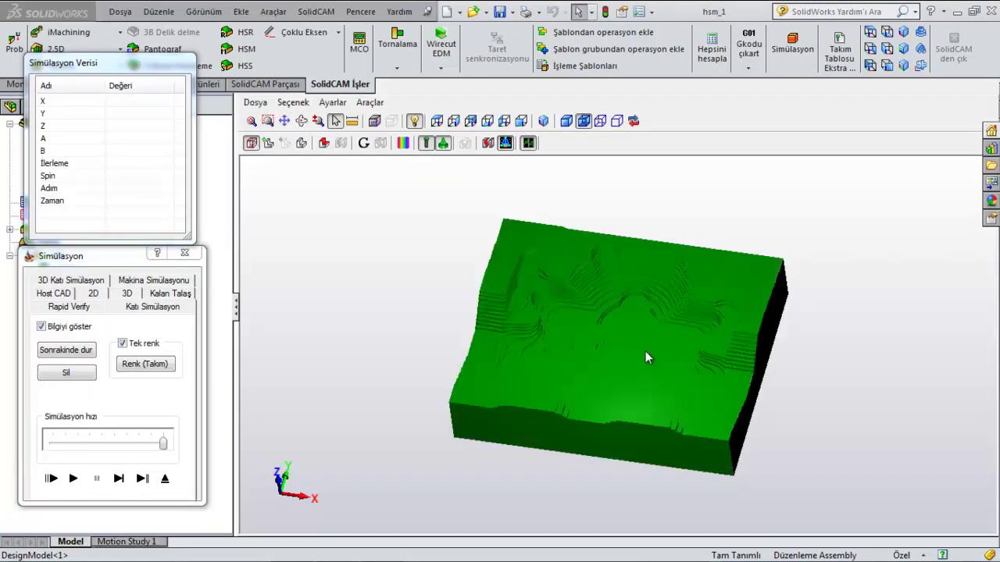
pyautogui.click(74, 478)
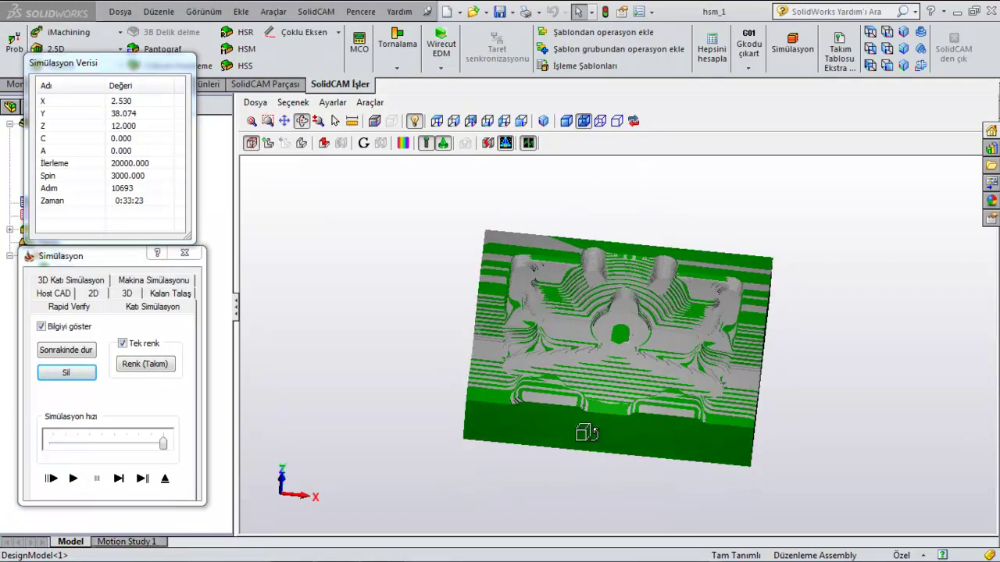
pyautogui.scroll(3, 635, 323)
pyautogui.scroll(3, 632, 330)
pyautogui.scroll(-3, 633, 331)
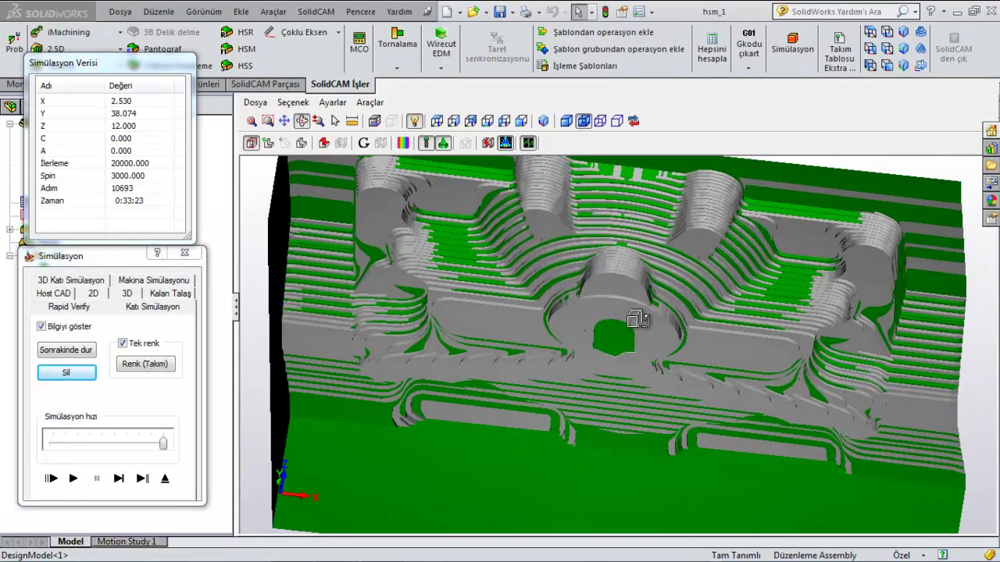
pyautogui.scroll(-2, 656, 322)
pyautogui.scroll(-2, 666, 318)
pyautogui.moveTo(667, 318); pyautogui.dragTo(655, 322)
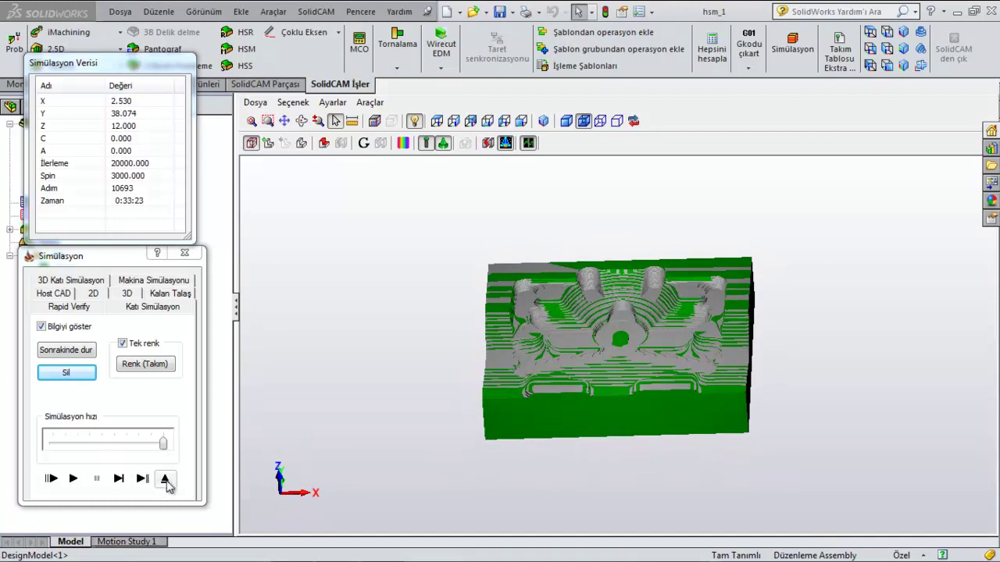
pyautogui.click(165, 478)
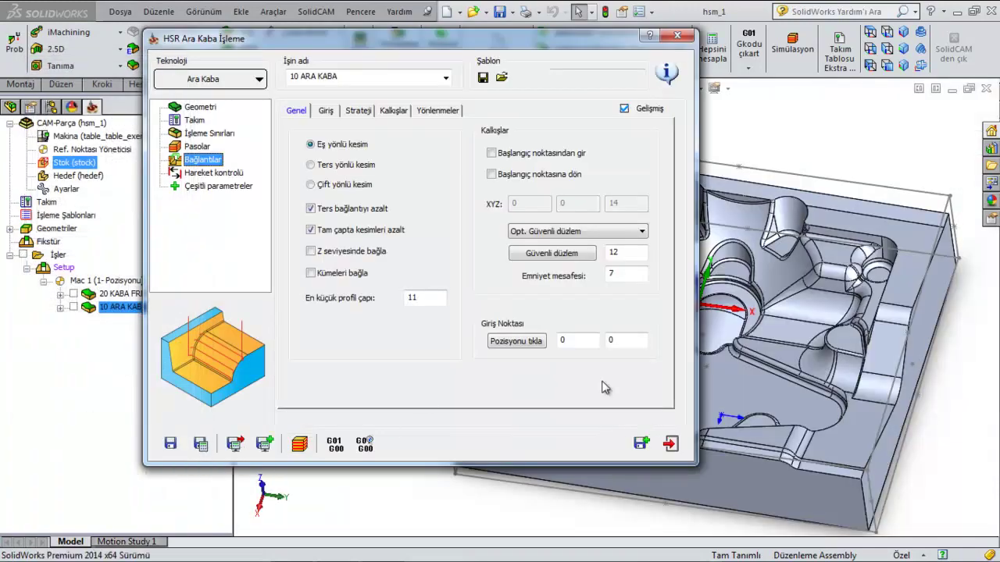
# - Exit the HSR Ara Kaba dialog and orbit the model to inspect the part
pyautogui.click(670, 443)
pyautogui.moveTo(418, 321)
pyautogui.mouseDown(button='middle')
pyautogui.moveTo(446, 290)
pyautogui.moveTo(469, 319)
pyautogui.mouseUp(button='middle')
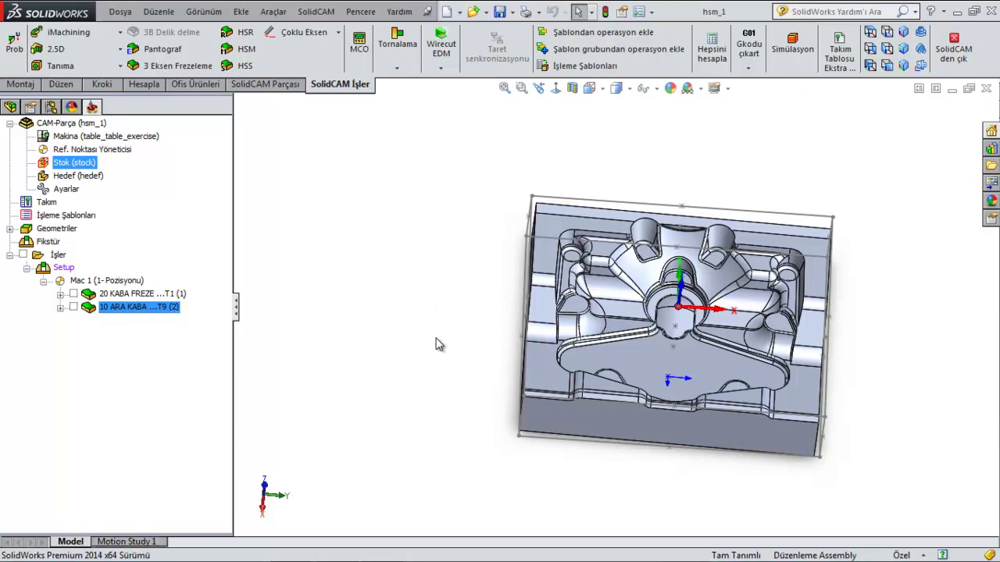
pyautogui.moveTo(633, 313); pyautogui.dragTo(617, 289, button='middle')
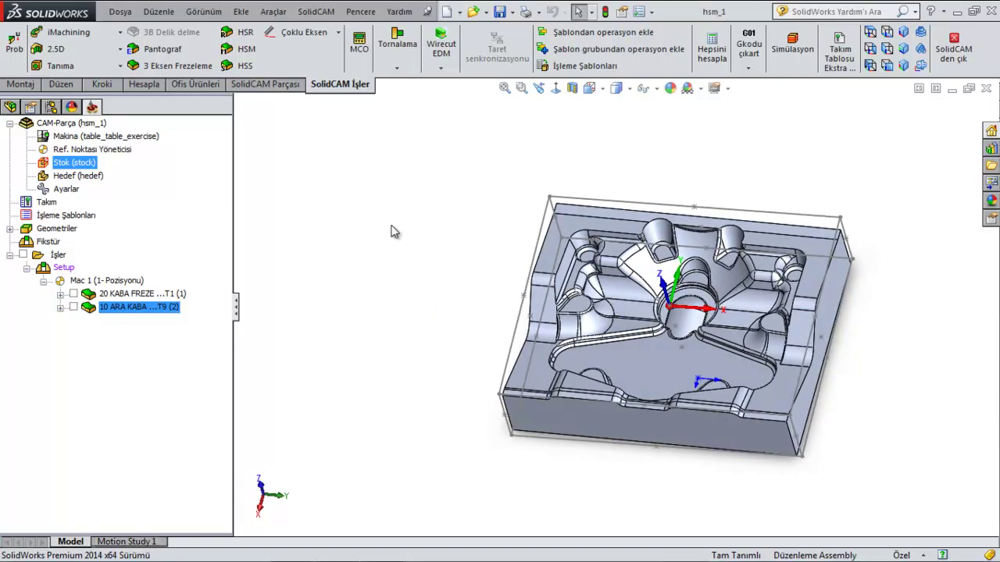